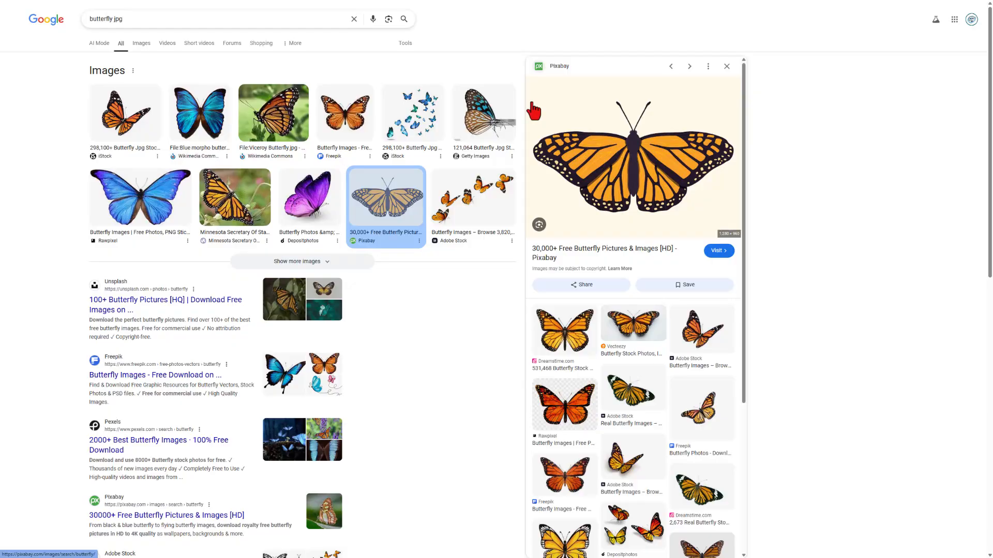
# - Capture the enlarged orange butterfly picture from the image preview in Snagit and send the capture to Dropbox
pyautogui.press('Print')
pyautogui.moveTo(529, 91); pyautogui.dragTo(739, 213)
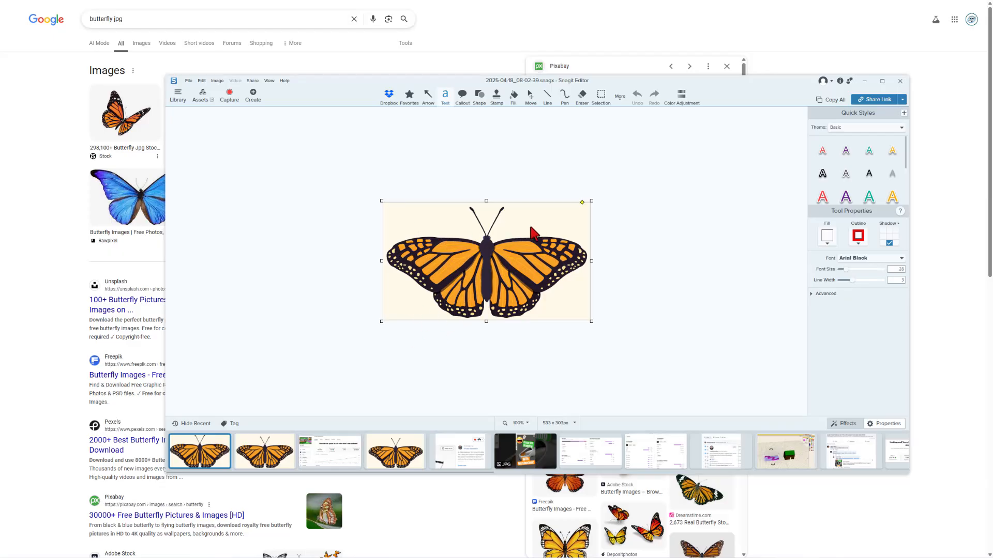
pyautogui.click(389, 99)
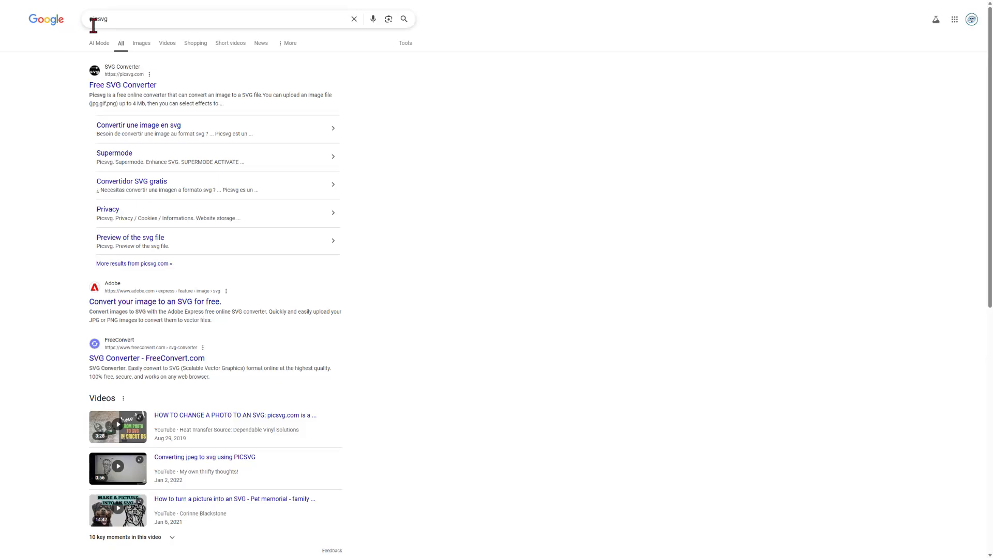
# - Open the Picsvg Free SVG Converter site and upload the butterfly capture from the Screenshots folder
pyautogui.click(109, 87)
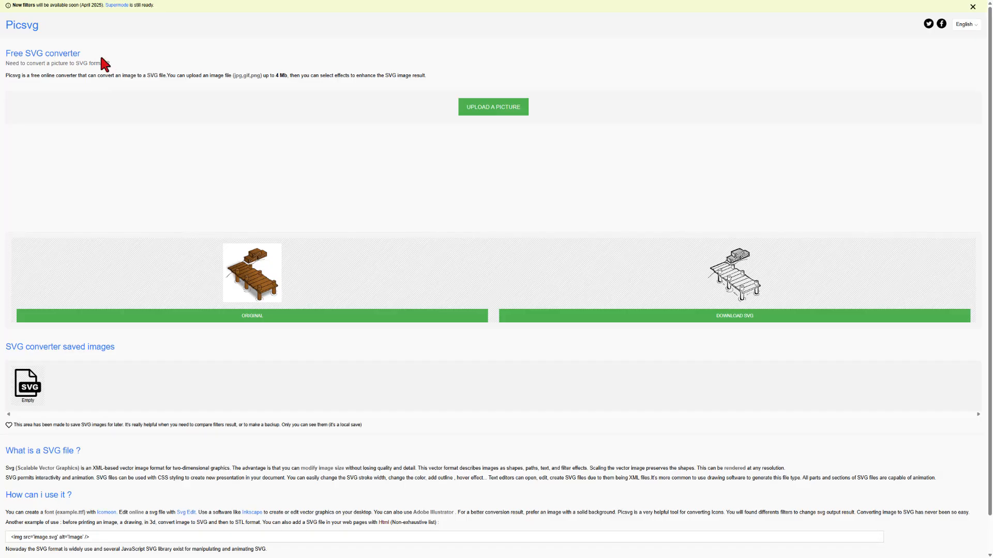
pyautogui.click(483, 107)
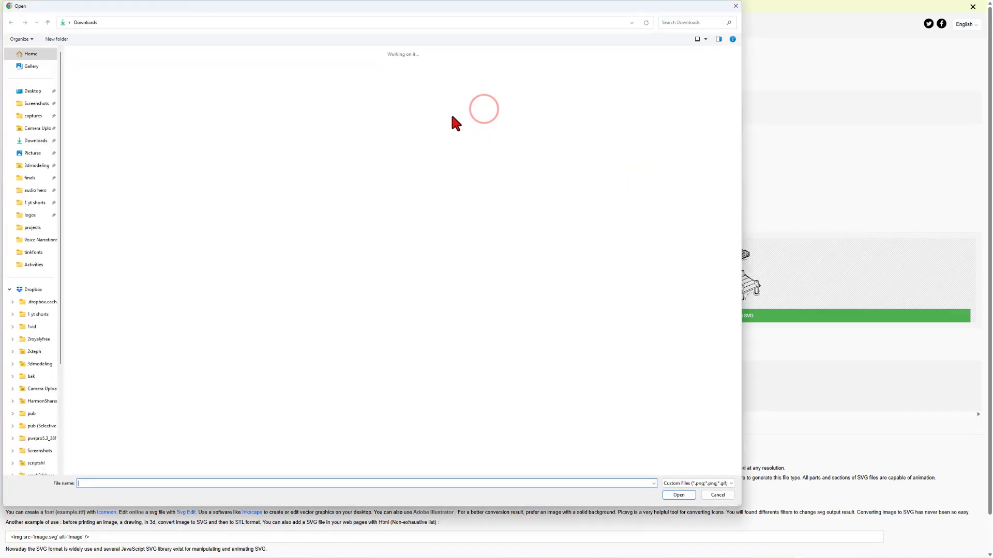
pyautogui.click(37, 103)
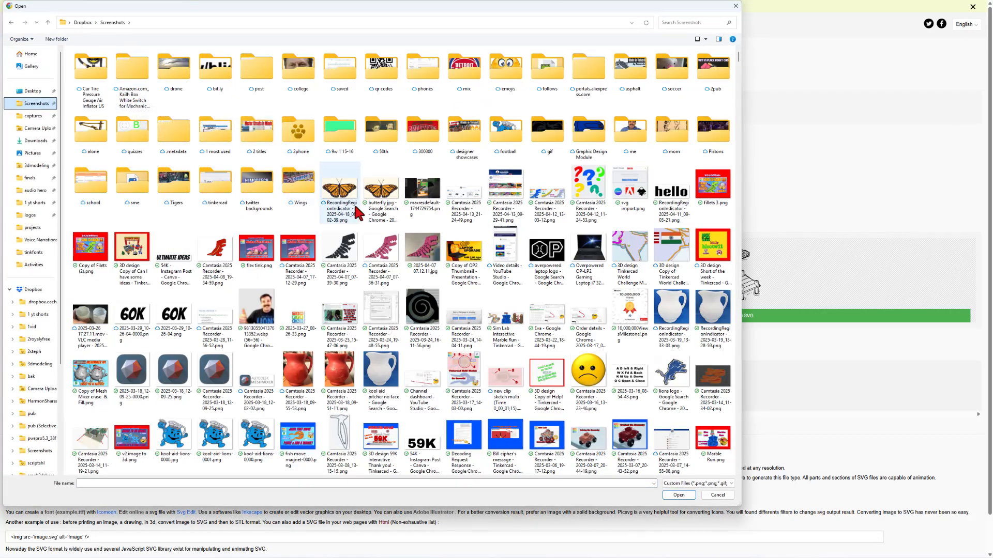
pyautogui.doubleClick(341, 190)
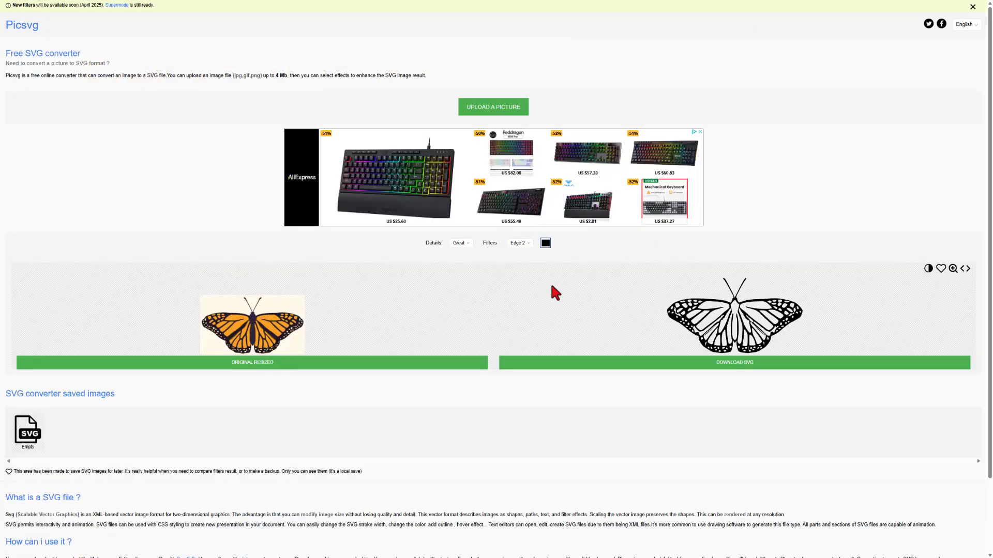
# - Apply the Edge 2 filter to the converted butterfly and save it as YwomMM01.svg in the Downloads folder
pyautogui.click(517, 244)
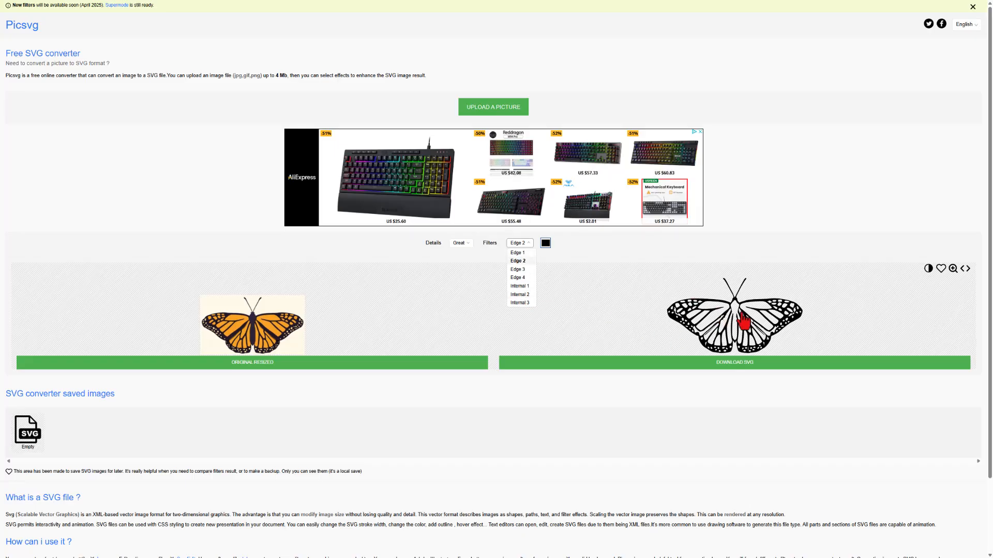
pyautogui.click(517, 261)
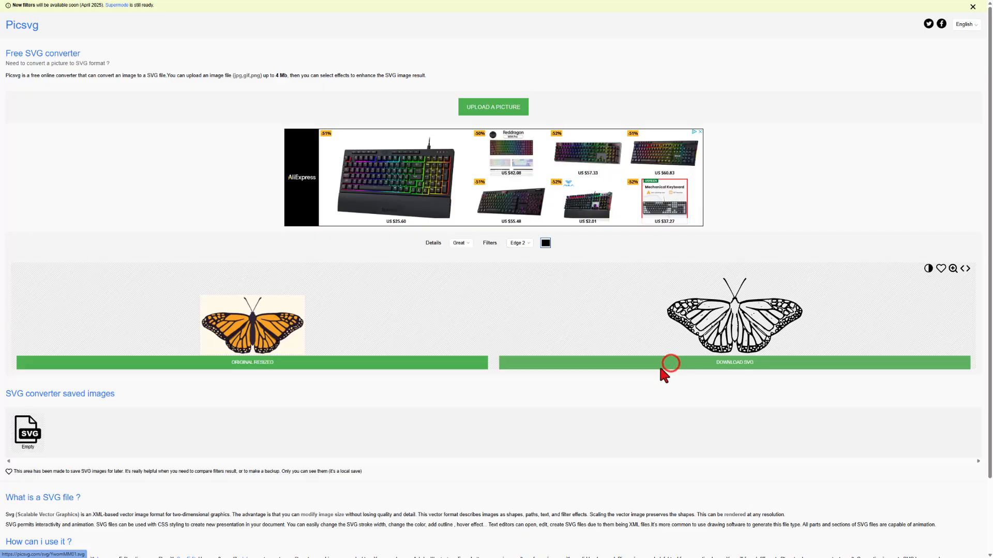
pyautogui.click(654, 365)
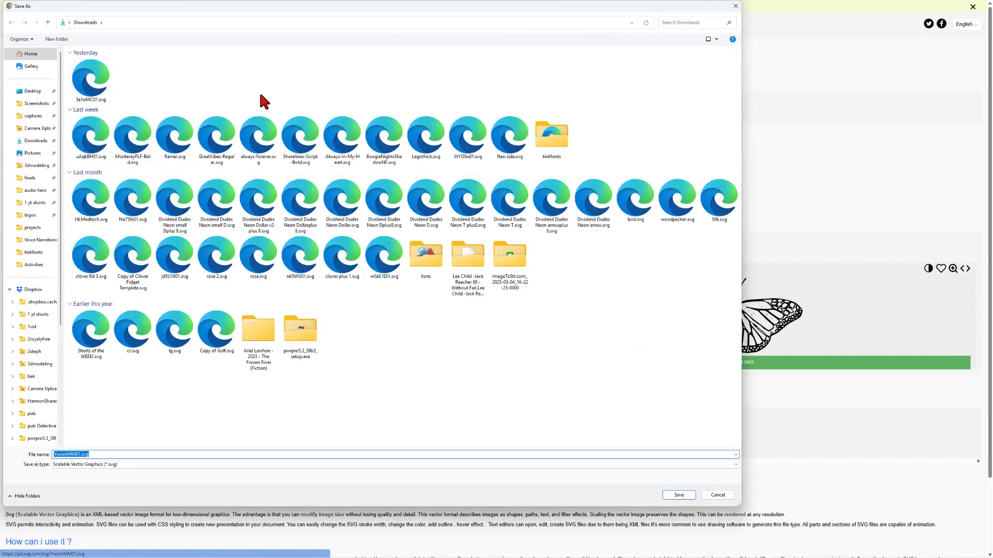
pyautogui.click(679, 495)
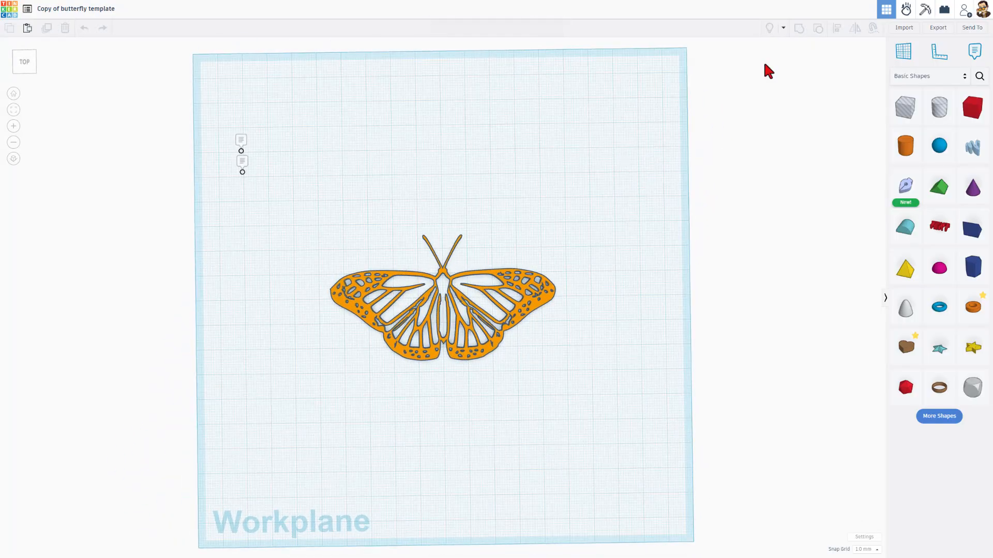
# - In Tinkercad, import YwomMM01.svg from Downloads, centered on Art, with its width set to 90
pyautogui.click(902, 28)
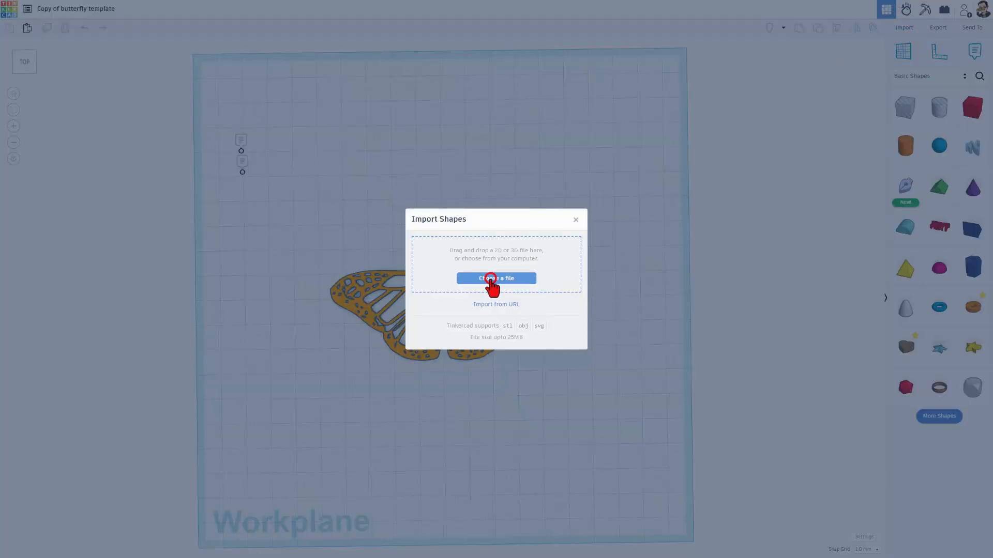
pyautogui.click(489, 279)
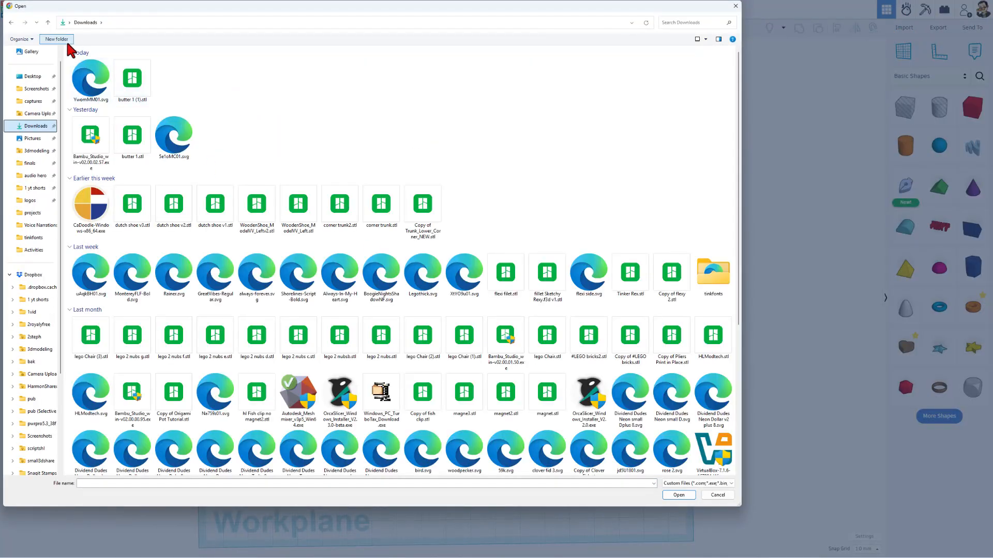
pyautogui.doubleClick(91, 92)
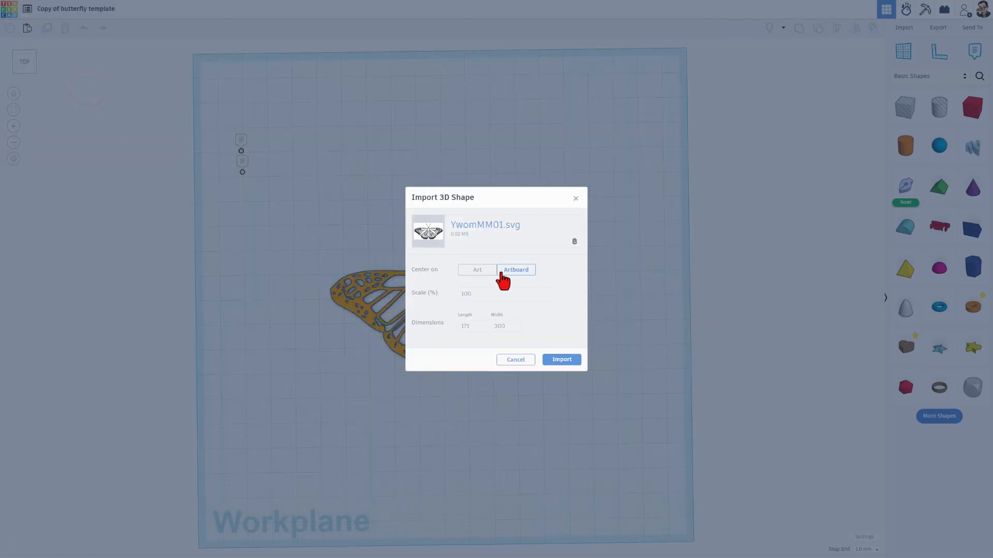
pyautogui.click(475, 272)
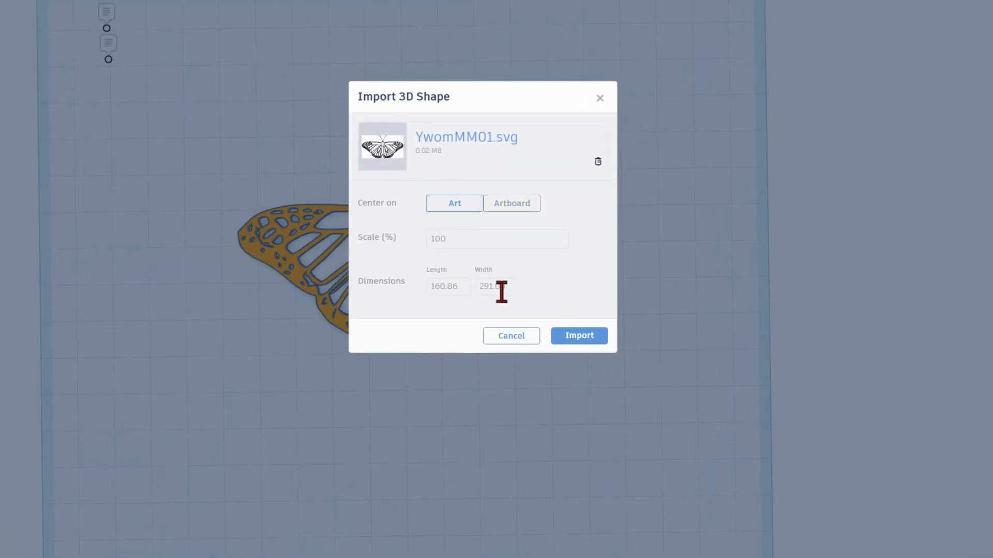
pyautogui.moveTo(507, 290); pyautogui.dragTo(465, 290)
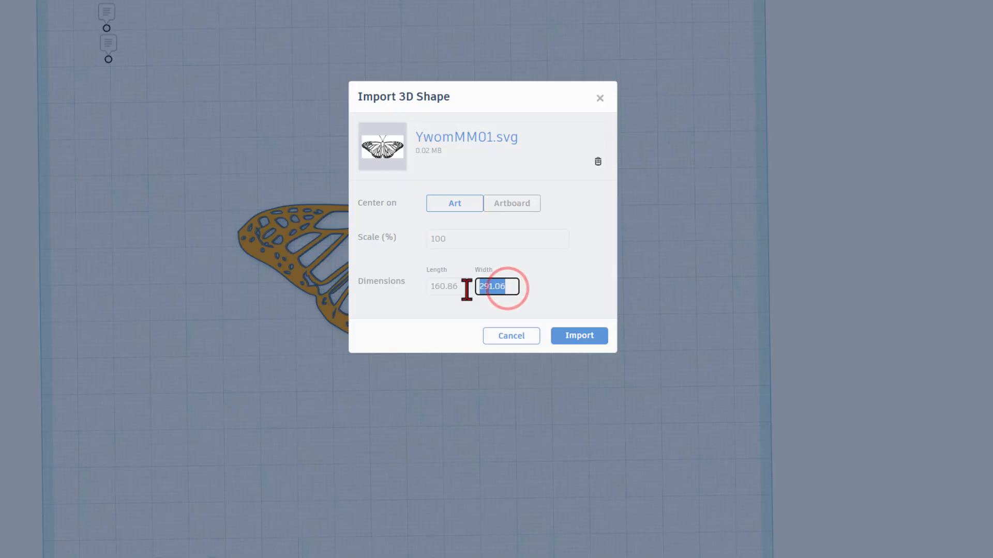
pyautogui.write('90')
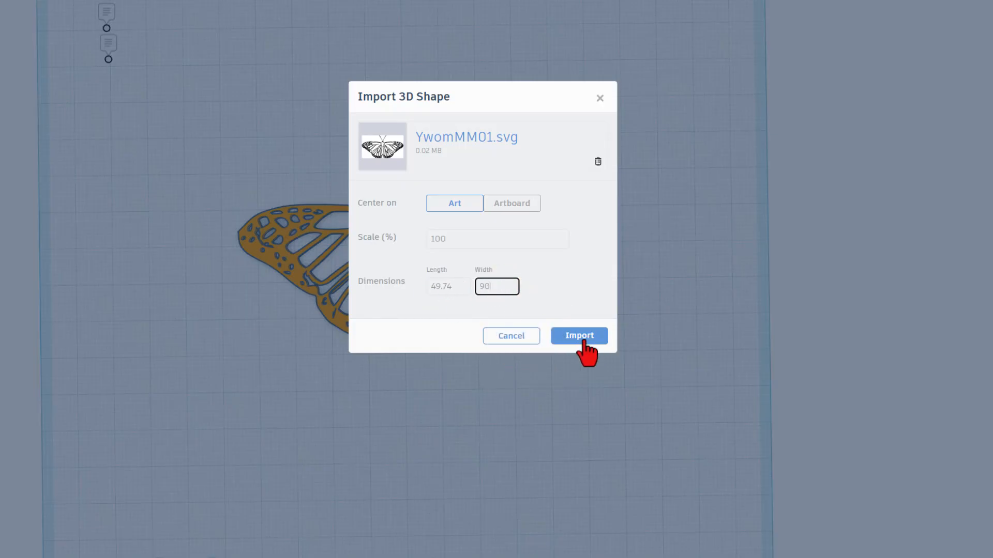
pyautogui.click(580, 337)
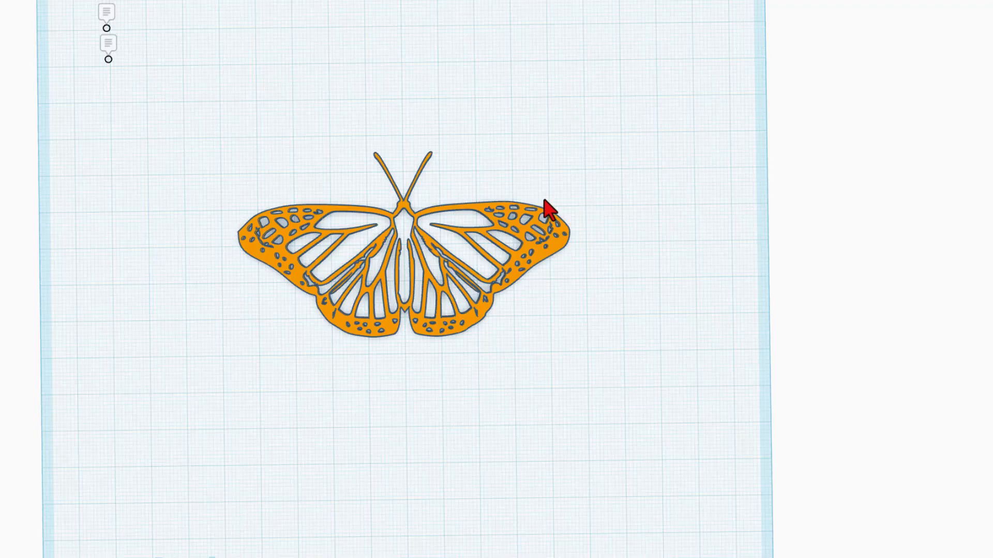
# - Select the imported butterfly and examine its thickness against the orange outline beneath it
pyautogui.moveTo(579, 346); pyautogui.dragTo(618, 338, button='right')
pyautogui.moveTo(575, 271); pyautogui.dragTo(454, 218, button='right')
pyautogui.click(427, 264)
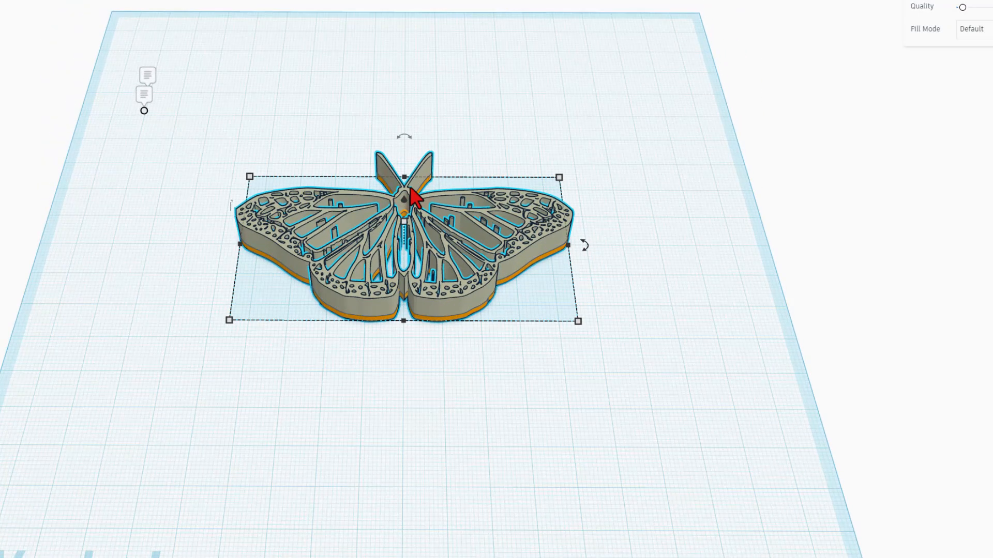
pyautogui.moveTo(561, 317); pyautogui.dragTo(470, 318, button='right')
pyautogui.click(502, 336)
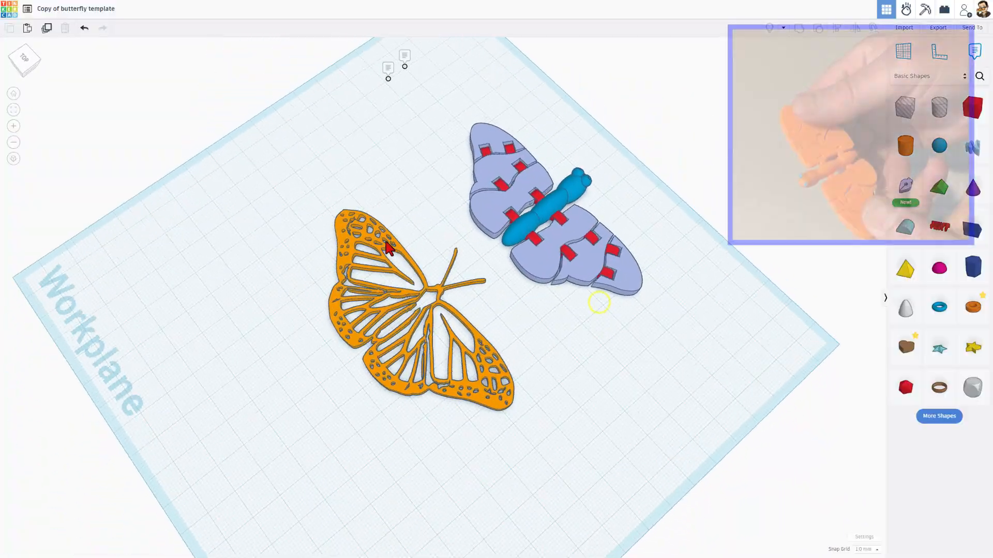
# - Duplicate the blue butterfly body and move the copy clear of the purple wings onto empty workplane
pyautogui.moveTo(388, 248); pyautogui.dragTo(380, 178, button='right')
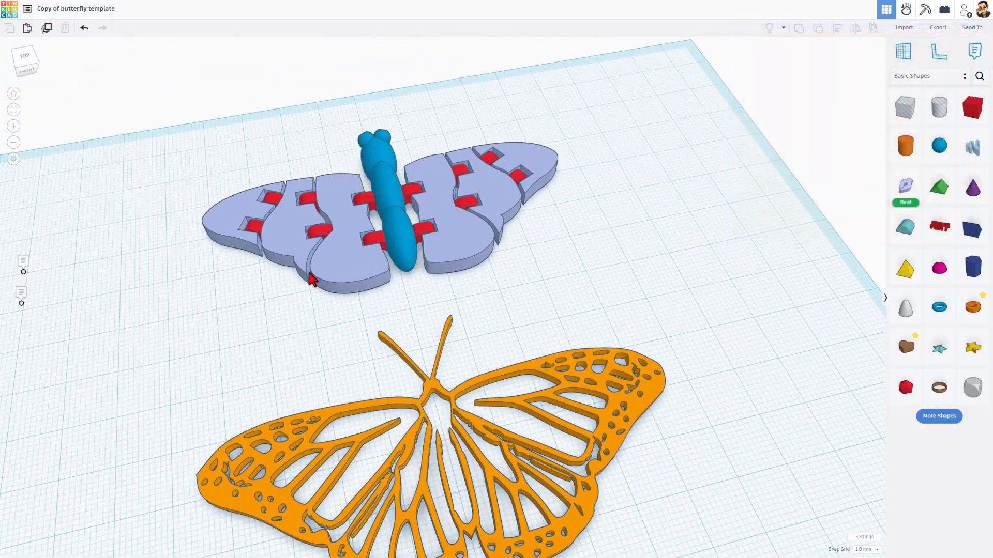
pyautogui.moveTo(559, 257); pyautogui.dragTo(446, 193, button='right')
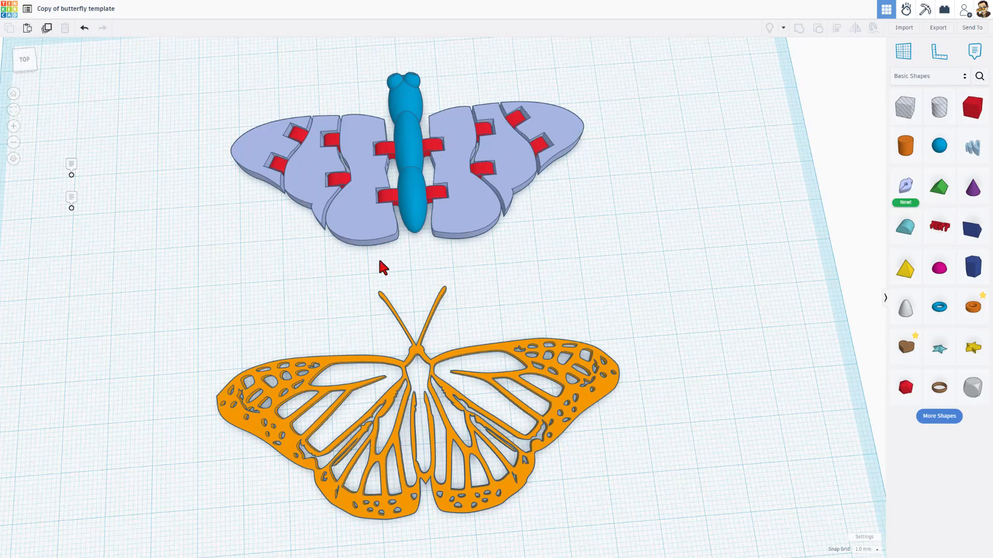
pyautogui.moveTo(501, 290); pyautogui.dragTo(405, 243, button='right')
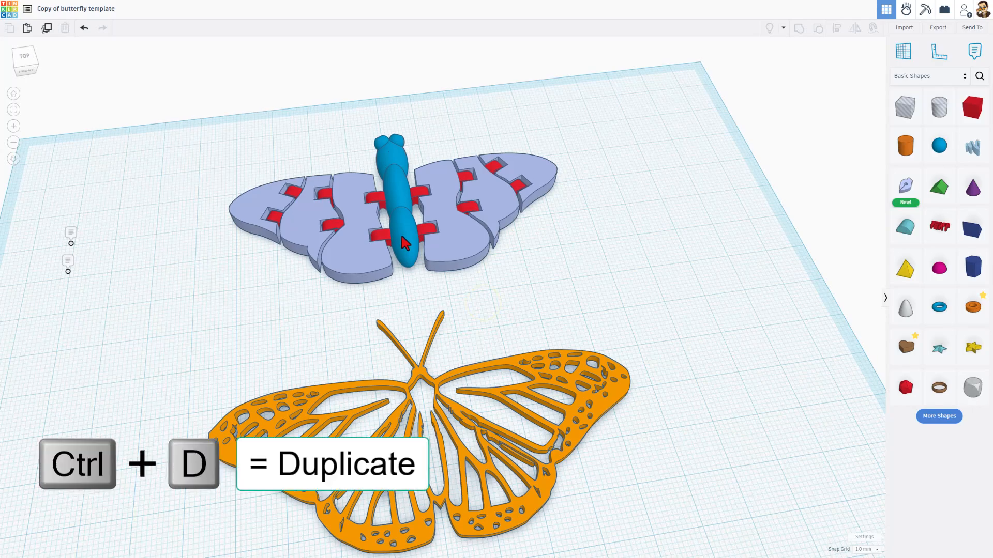
pyautogui.click(405, 243)
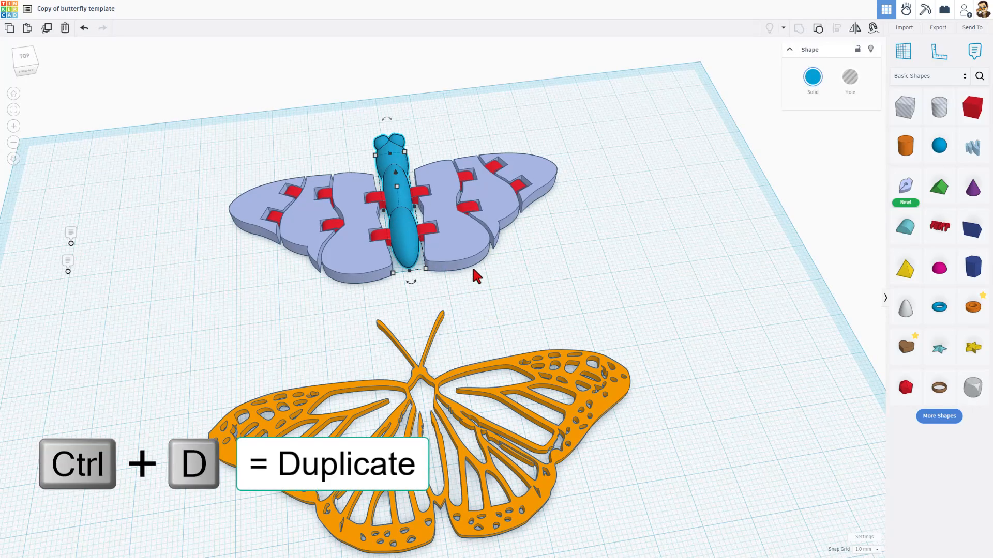
pyautogui.hotkey('ctrl', 'd')
pyautogui.moveTo(409, 256); pyautogui.dragTo(625, 215)
pyautogui.click(666, 217)
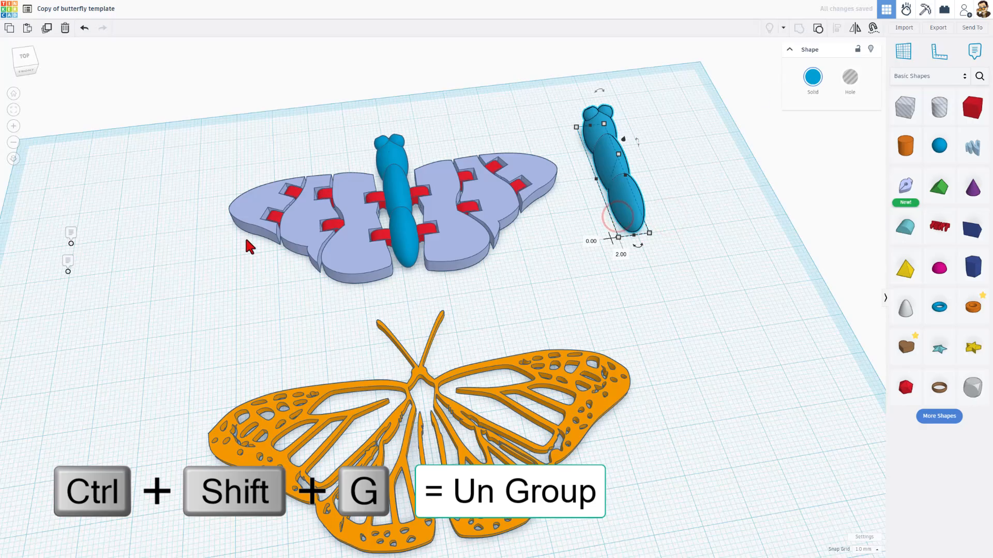
# - Ungroup the copied body and inspect one eye's sphere and its cylinder hole
pyautogui.click(818, 29)
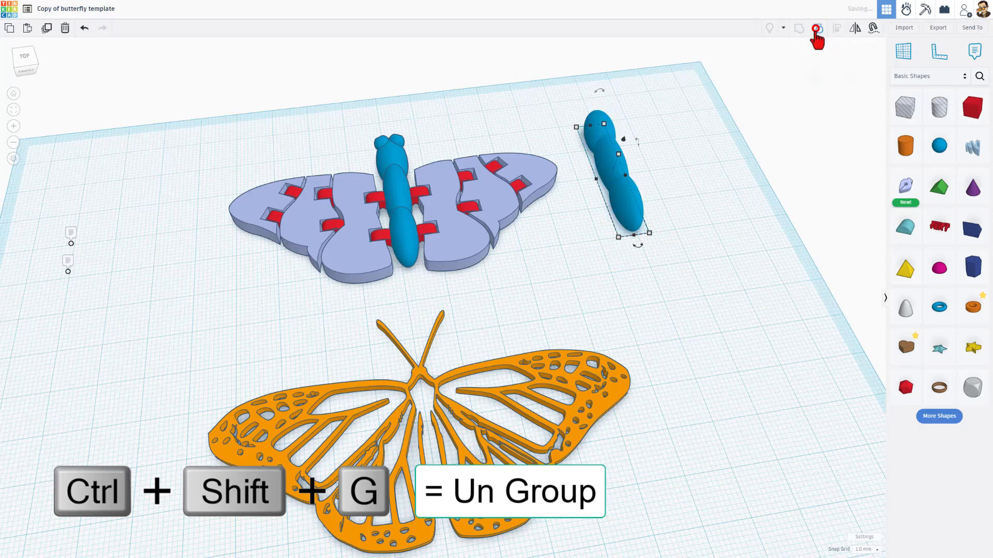
pyautogui.click(694, 232)
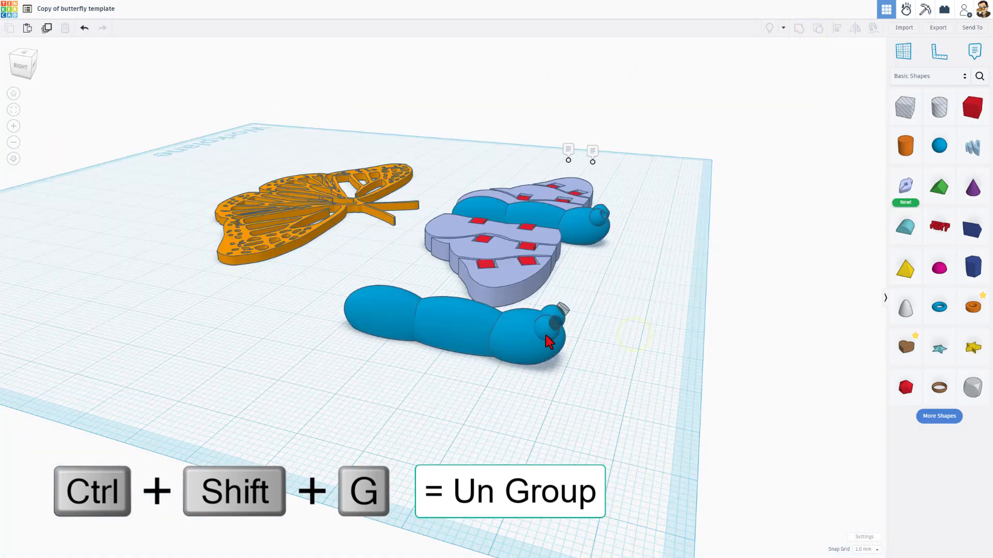
pyautogui.click(558, 330)
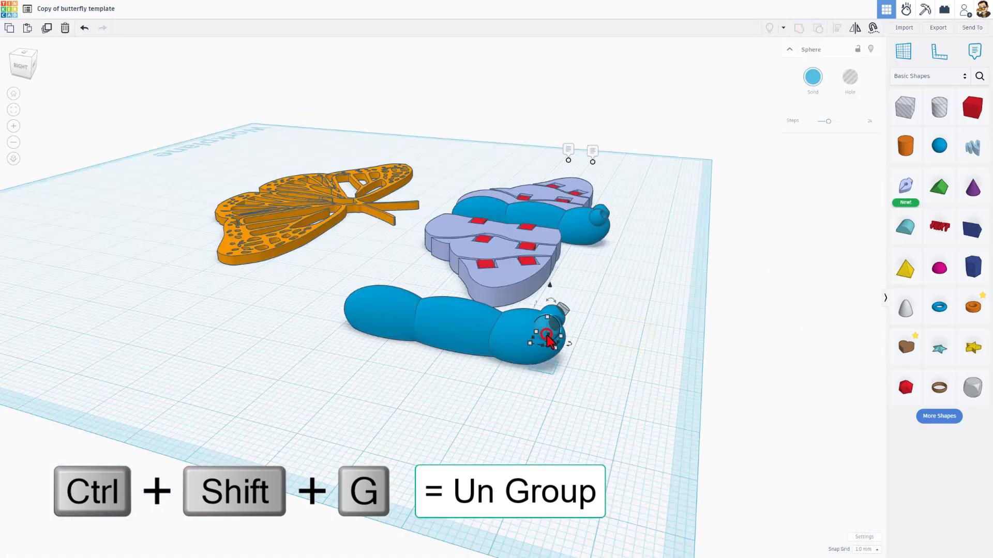
pyautogui.click(555, 323)
pyautogui.moveTo(616, 331); pyautogui.dragTo(575, 340, button='right')
pyautogui.press('e')
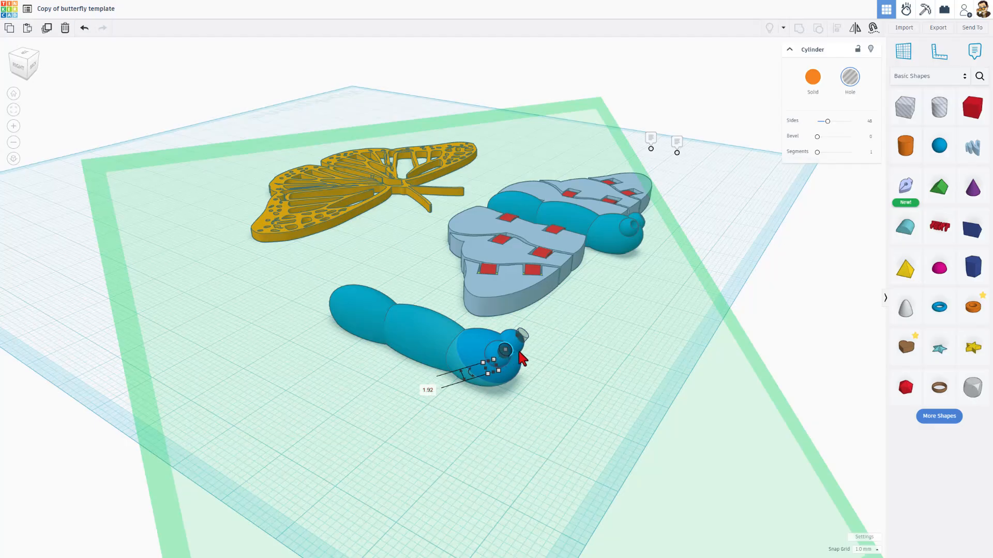
pyautogui.moveTo(462, 414); pyautogui.dragTo(576, 365, button='right')
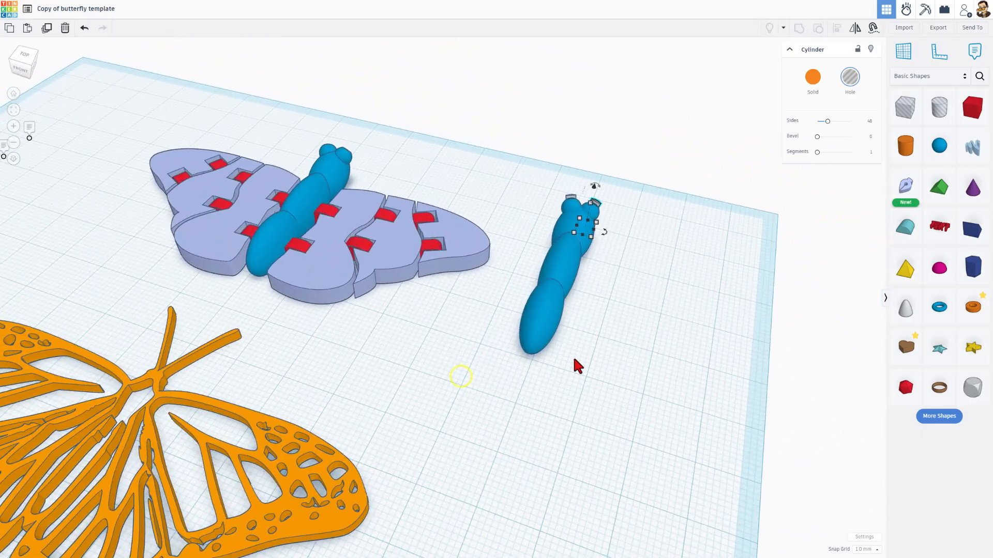
# - Select all parts of the copied body and ungroup them again to separate the box hole from the spheres
pyautogui.click(574, 358)
pyautogui.moveTo(577, 271); pyautogui.dragTo(680, 144)
pyautogui.click(819, 29)
pyautogui.click(641, 305)
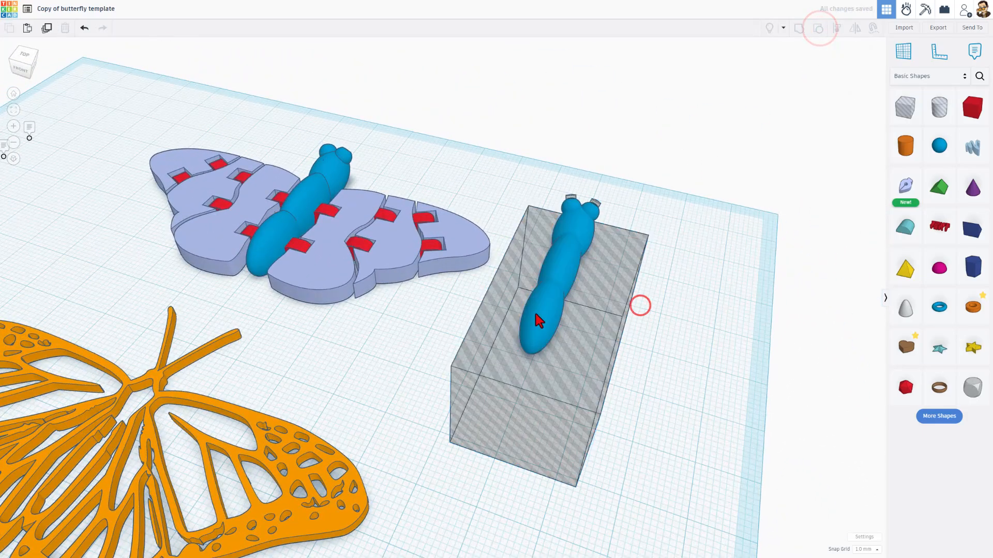
# - Select the rear body sphere and examine how the copied body's segments sit relative to the box hole
pyautogui.click(536, 313)
pyautogui.moveTo(569, 357); pyautogui.dragTo(540, 319, button='right')
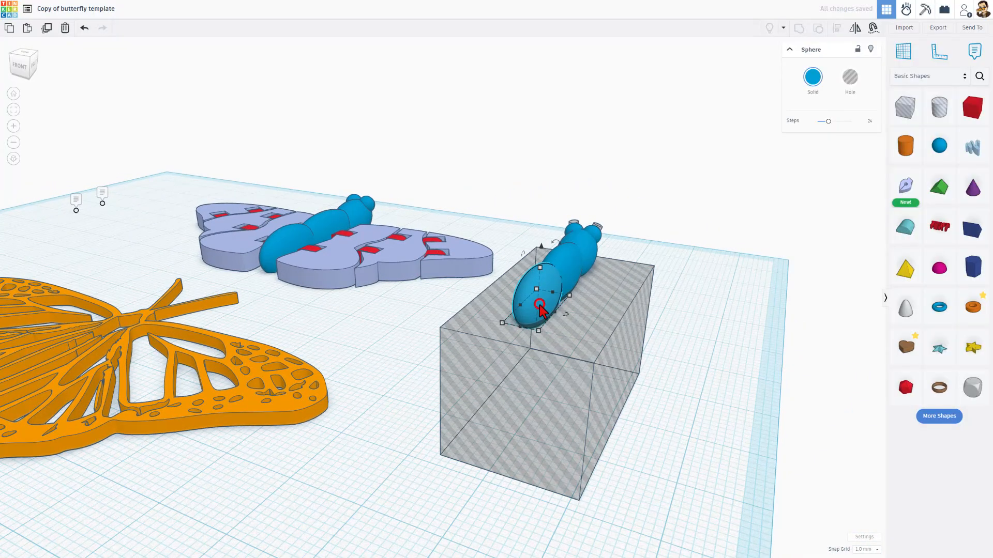
pyautogui.moveTo(621, 320); pyautogui.dragTo(529, 315, button='right')
pyautogui.moveTo(574, 254); pyautogui.dragTo(574, 218)
pyautogui.click(721, 313)
pyautogui.moveTo(701, 320); pyautogui.dragTo(613, 376, button='right')
pyautogui.moveTo(614, 376); pyautogui.dragTo(655, 344, button='middle')
pyautogui.moveTo(654, 344); pyautogui.dragTo(643, 360, button='right')
pyautogui.click(644, 361)
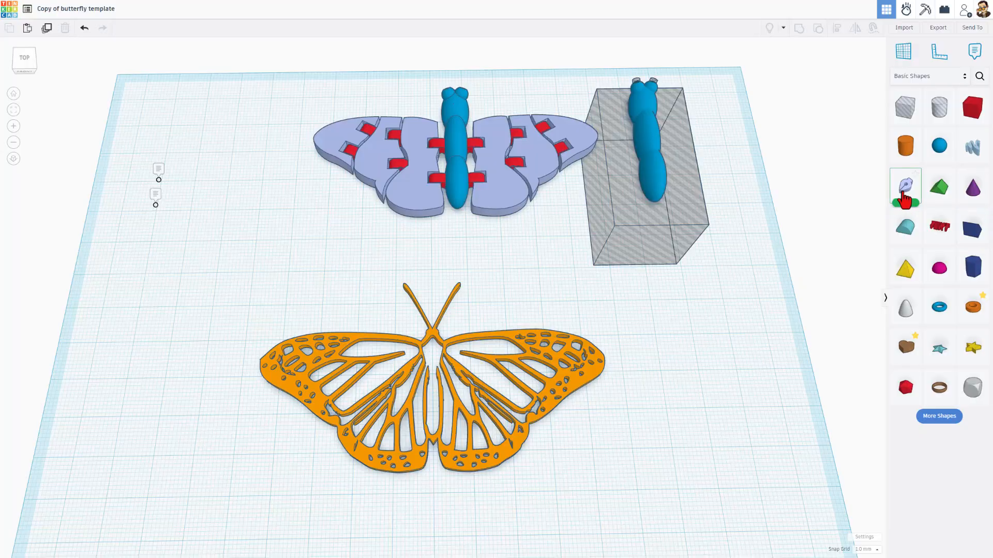
# - Start a new sketch at the orange butterfly outline and turn the sketch's snap grid off
pyautogui.moveTo(904, 192)
pyautogui.mouseDown()
pyautogui.moveTo(644, 466)
pyautogui.moveTo(590, 489)
pyautogui.moveTo(578, 448)
pyautogui.moveTo(629, 359)
pyautogui.moveTo(658, 341)
pyautogui.moveTo(441, 468)
pyautogui.moveTo(437, 455)
pyautogui.mouseUp()
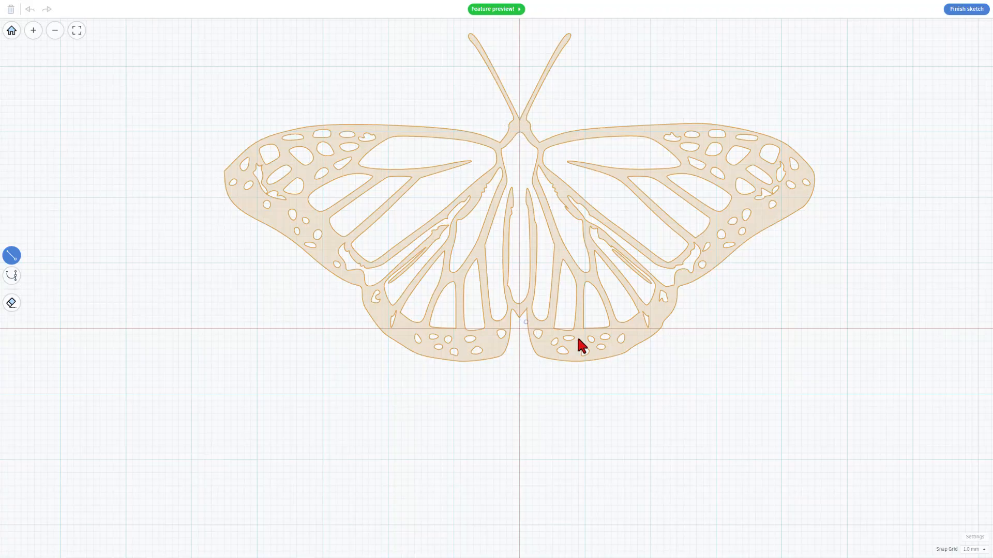
pyautogui.click(968, 550)
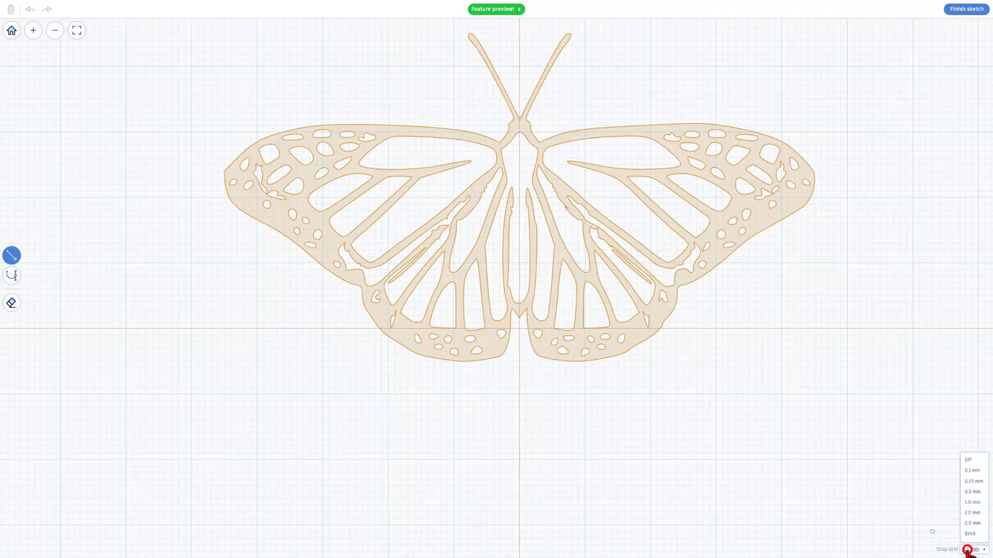
pyautogui.click(971, 458)
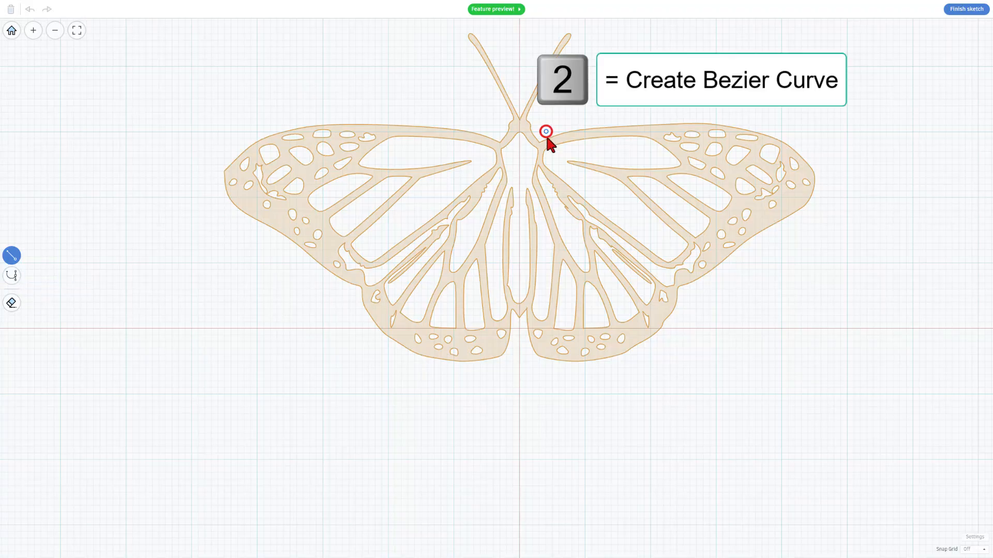
# - Draw a closed Bezier profile about 17 mm wide and 37 mm high over the right wing's inner section, from upper to lower wing edge
pyautogui.press('2')
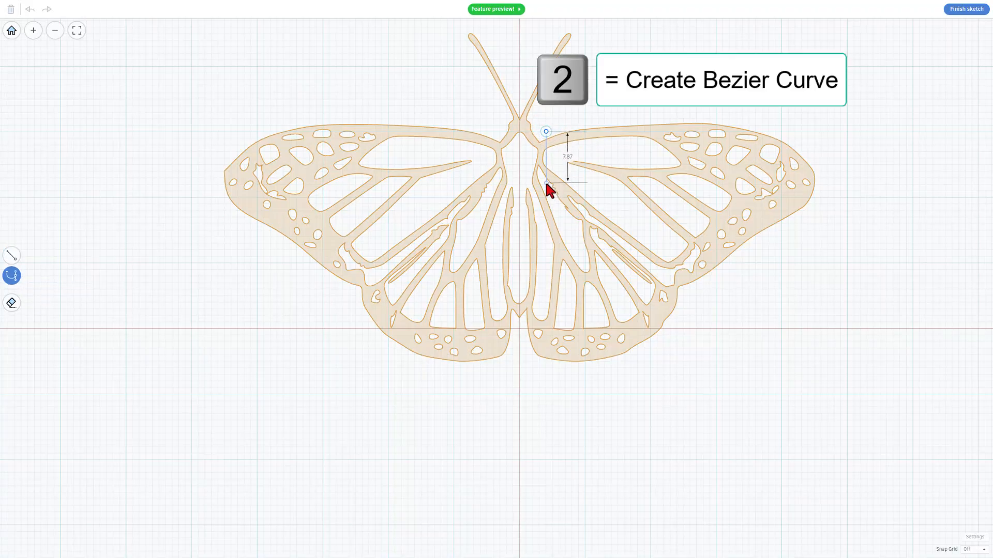
pyautogui.moveTo(546, 182); pyautogui.dragTo(539, 214)
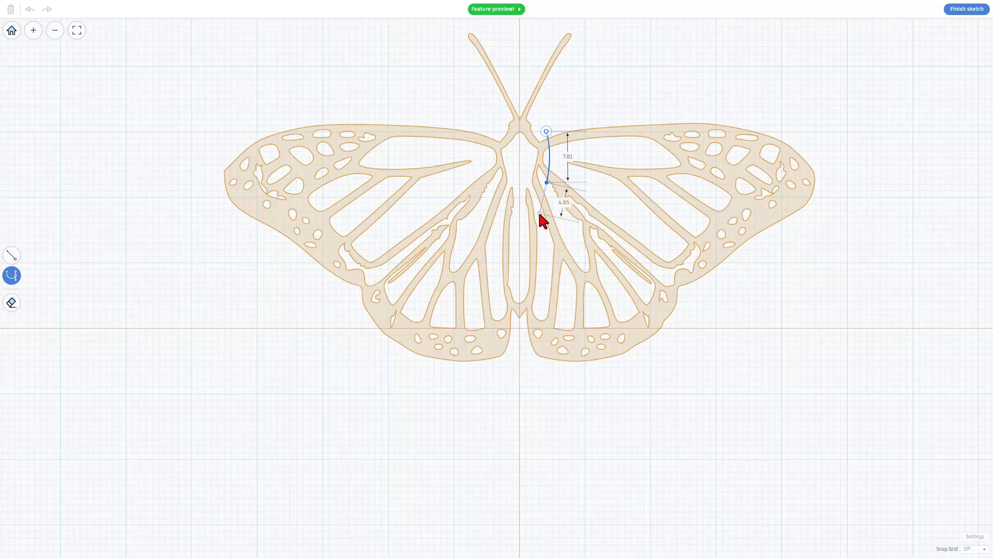
pyautogui.click(545, 275)
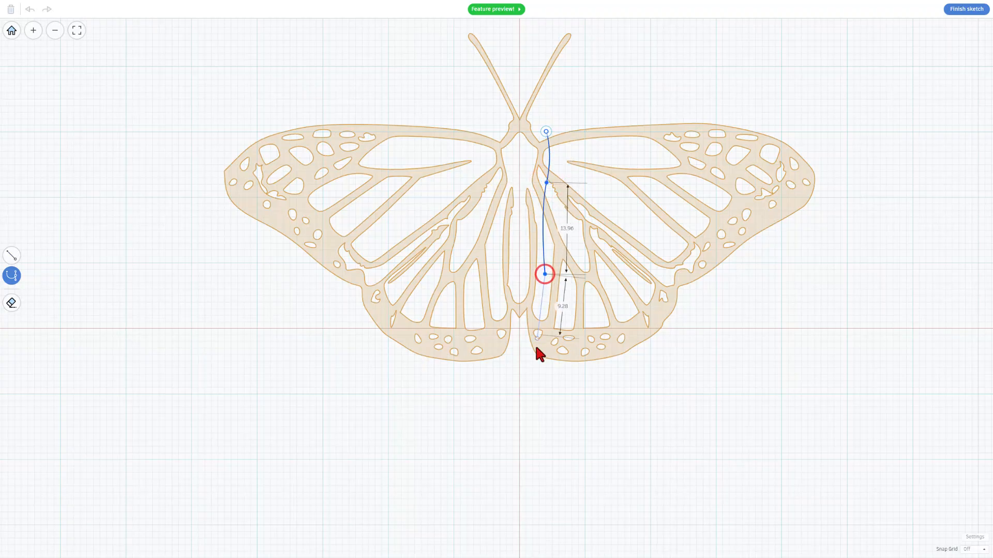
pyautogui.moveTo(537, 363); pyautogui.dragTo(554, 380)
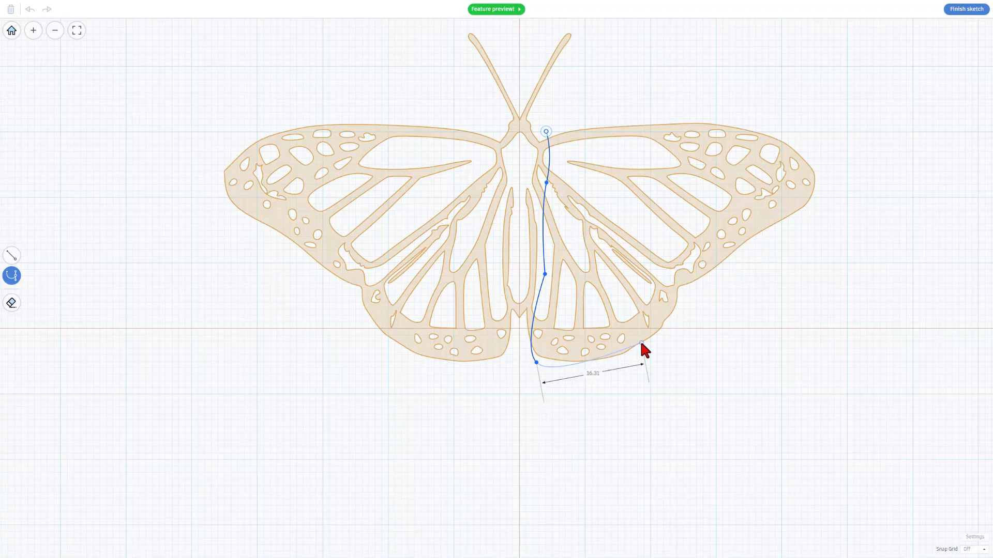
pyautogui.moveTo(642, 343); pyautogui.dragTo(648, 331)
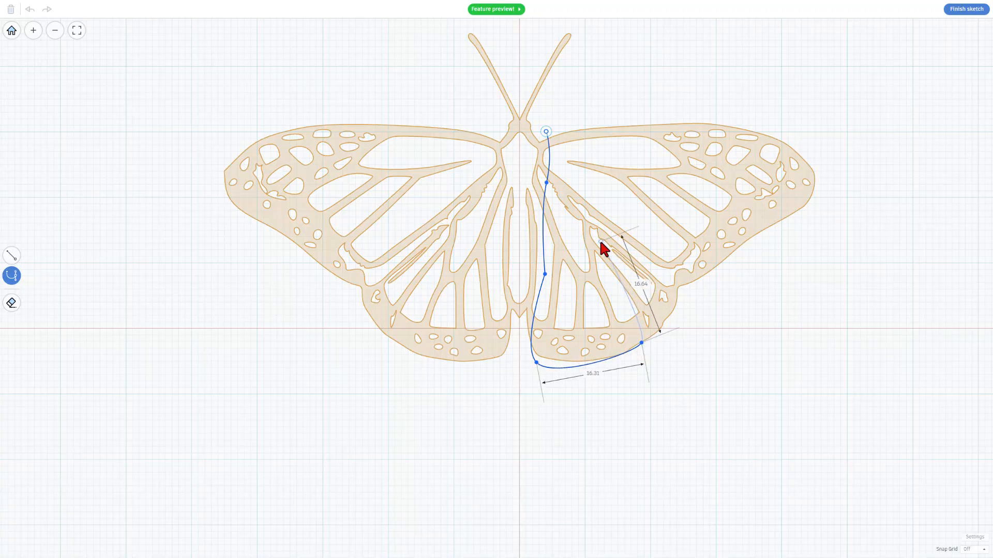
pyautogui.moveTo(618, 249); pyautogui.dragTo(605, 228)
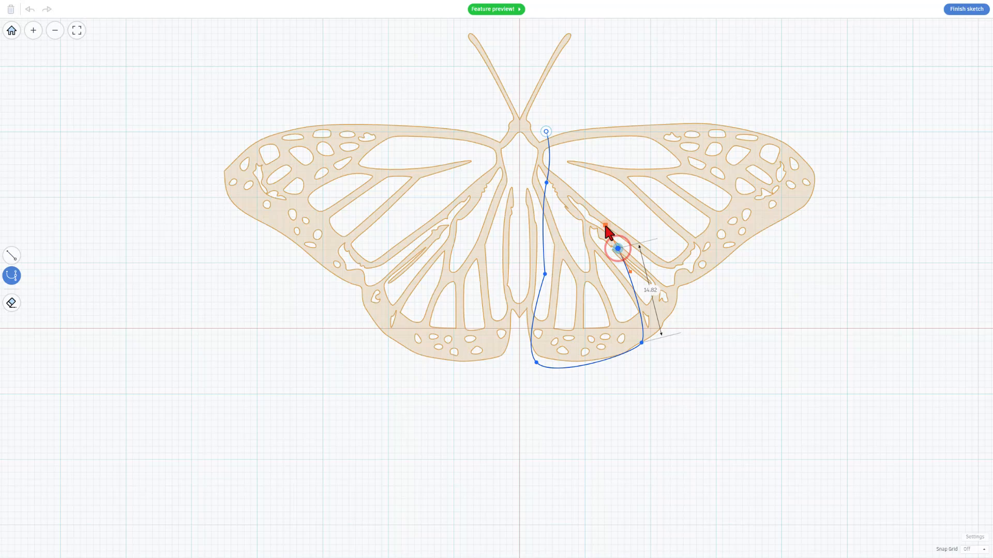
pyautogui.click(617, 174)
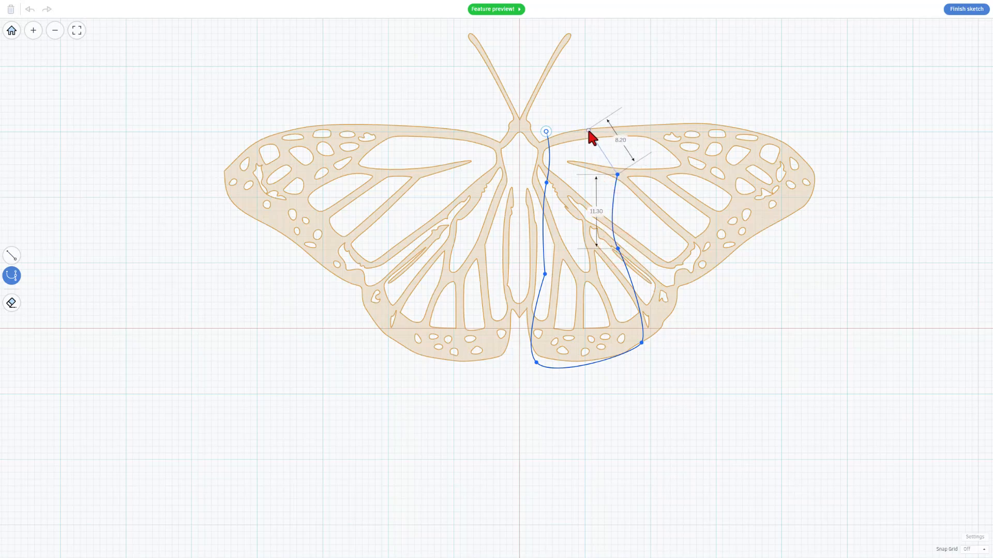
pyautogui.moveTo(589, 130); pyautogui.dragTo(568, 144)
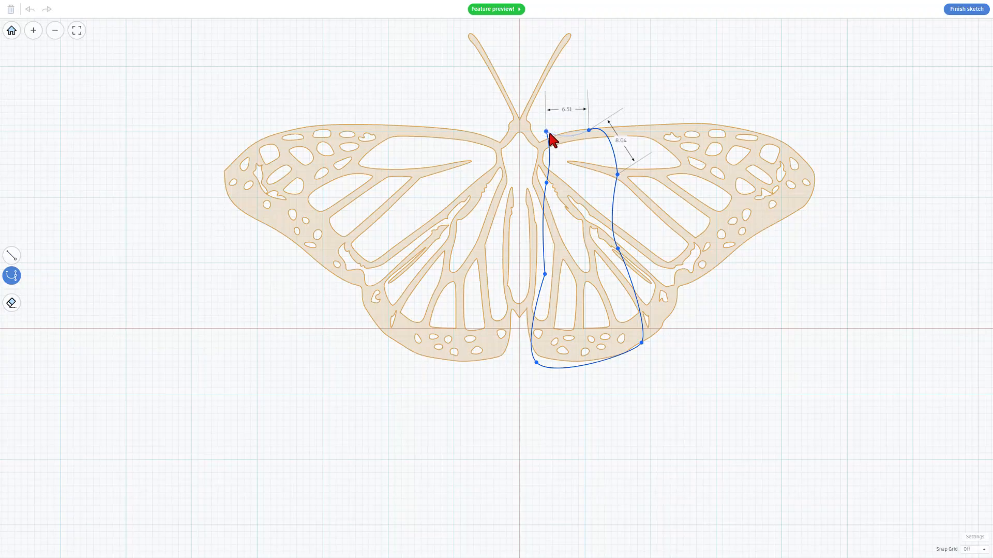
pyautogui.click(547, 132)
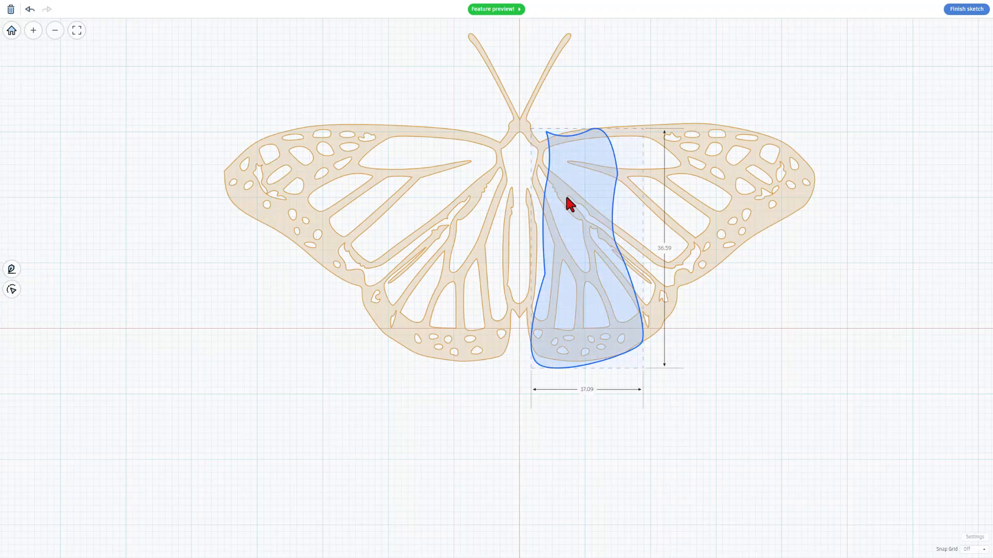
# - Edit the profile's top segment, bending it upward with its curve handle to follow the wing's upper edge
pyautogui.click(579, 220)
pyautogui.click(579, 219)
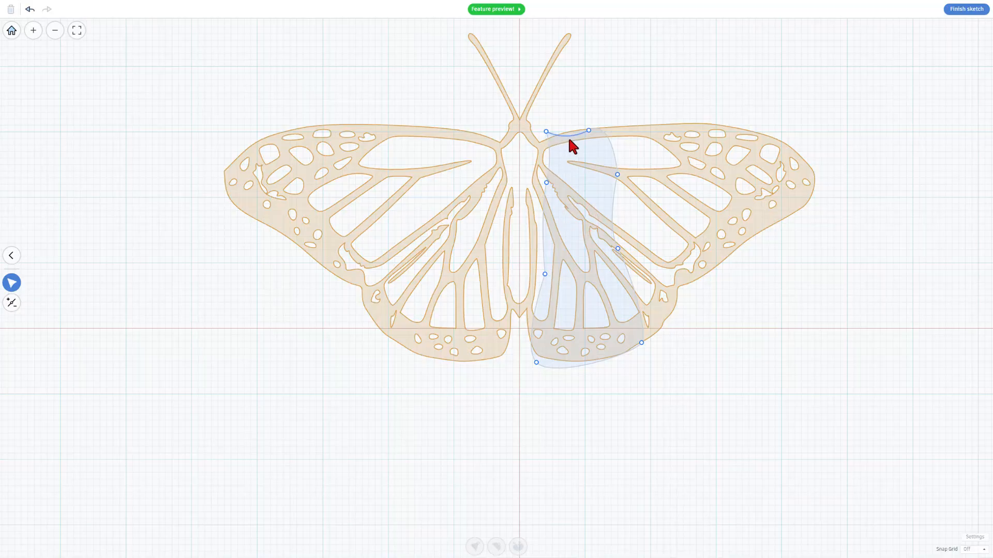
pyautogui.click(570, 138)
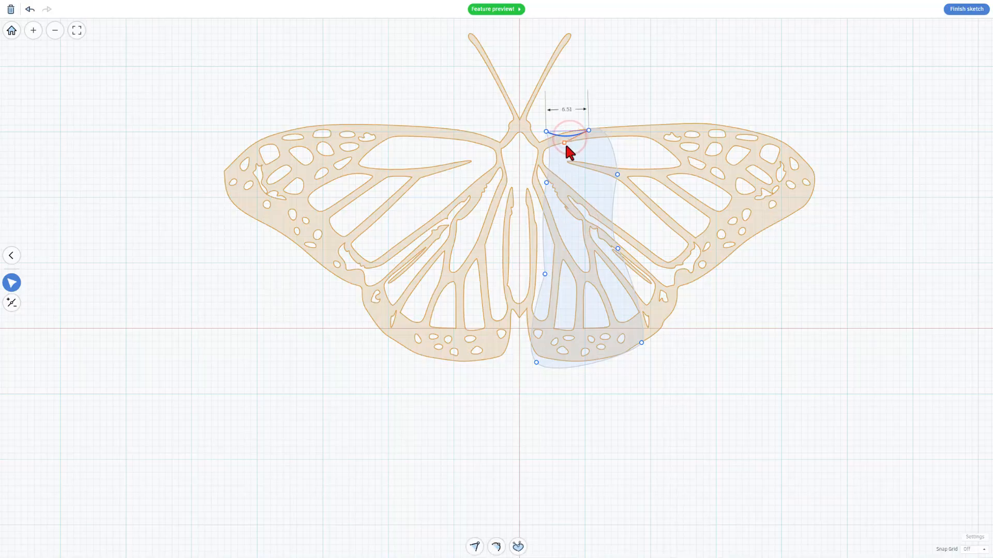
pyautogui.moveTo(564, 143); pyautogui.dragTo(562, 121)
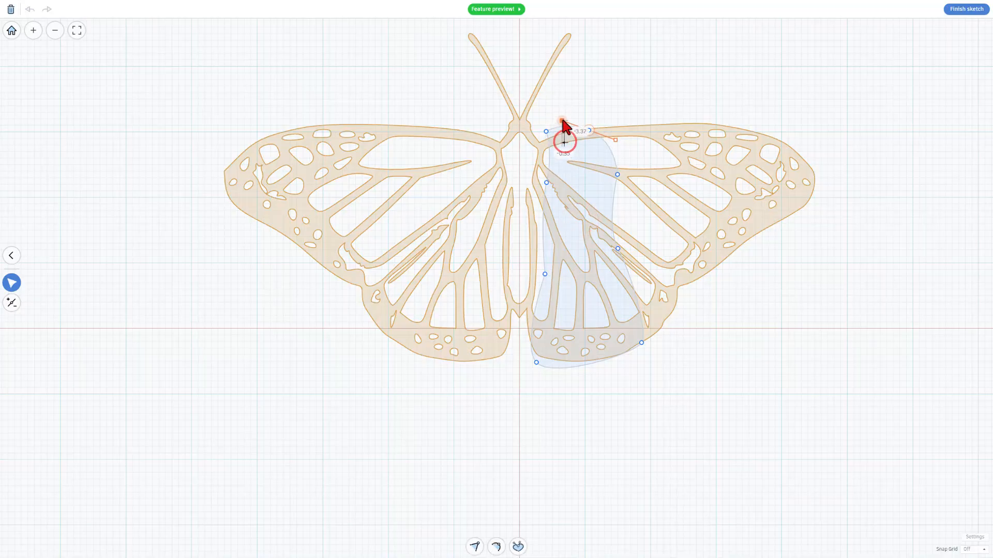
pyautogui.click(589, 130)
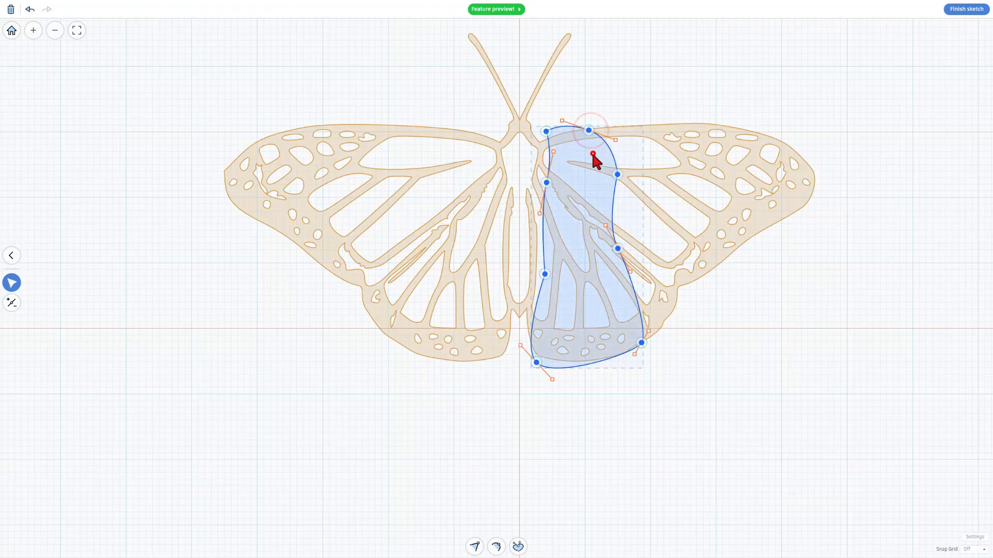
# - Make the top point's curve handles independent and pull the outer handle downward to reshape the adjoining curve
pyautogui.press('3')
pyautogui.click(588, 130)
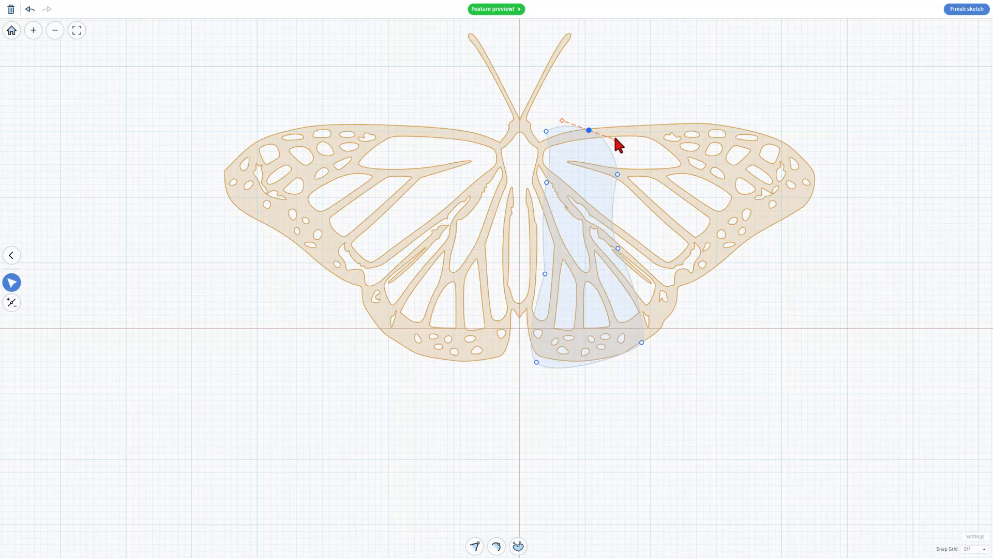
pyautogui.moveTo(615, 137); pyautogui.dragTo(610, 162)
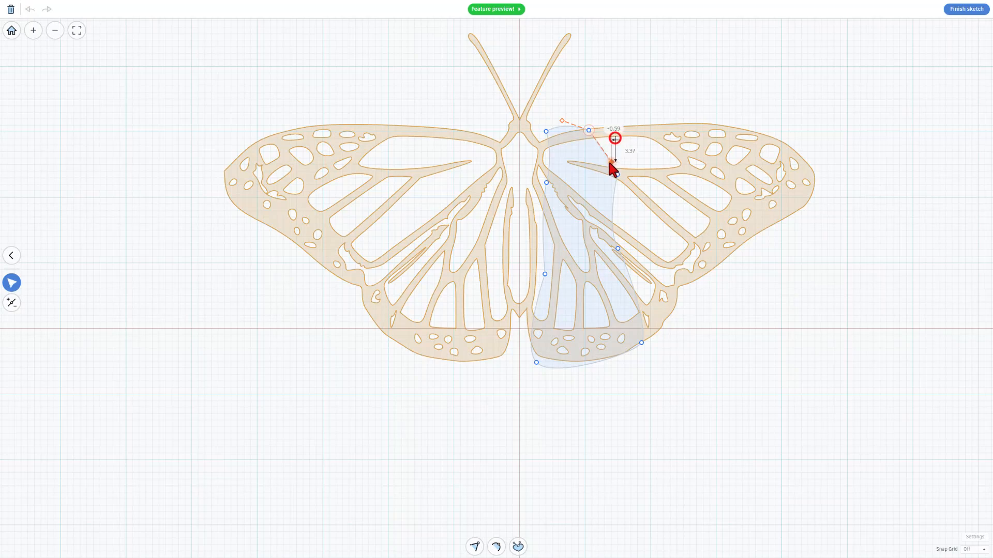
# - Move the profile's upper inner corner point onto the template's upper wing edge, close to the butterfly's body
pyautogui.click(547, 131)
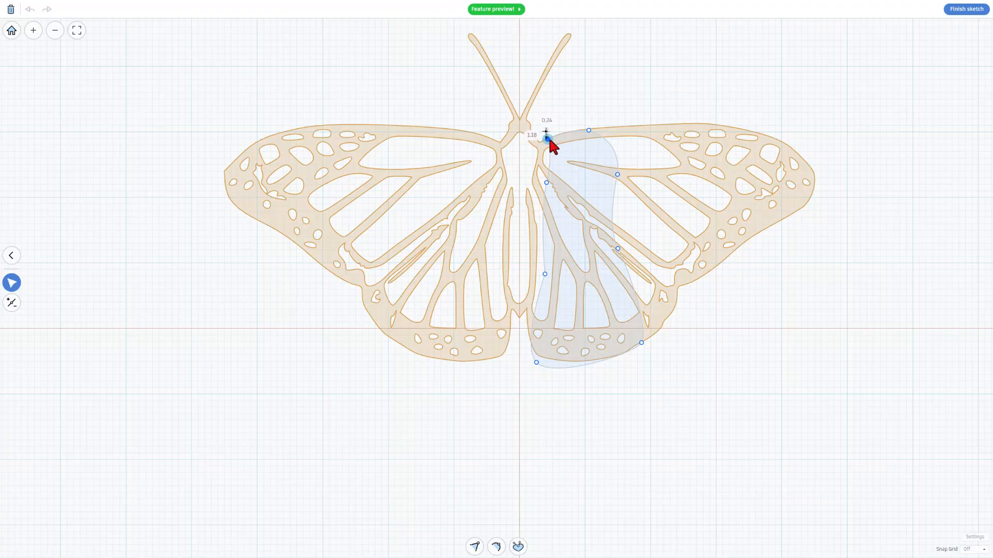
pyautogui.moveTo(549, 139); pyautogui.dragTo(550, 140)
pyautogui.scroll(5, 544, 124)
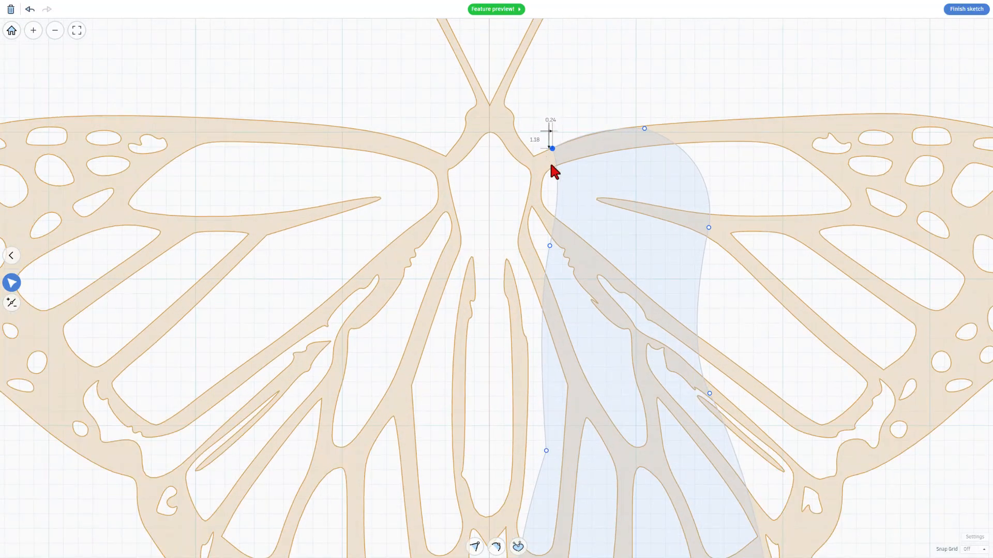
pyautogui.click(567, 175)
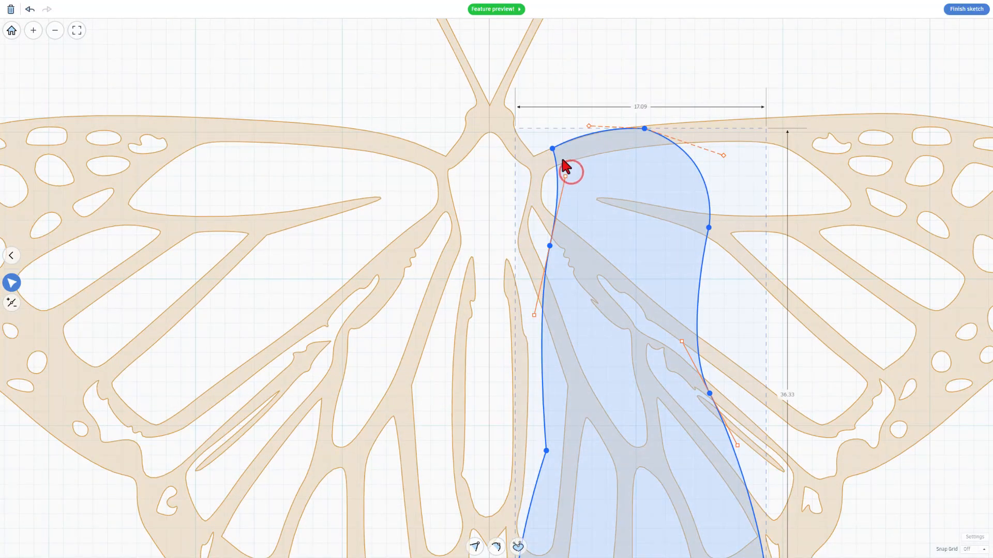
pyautogui.click(556, 162)
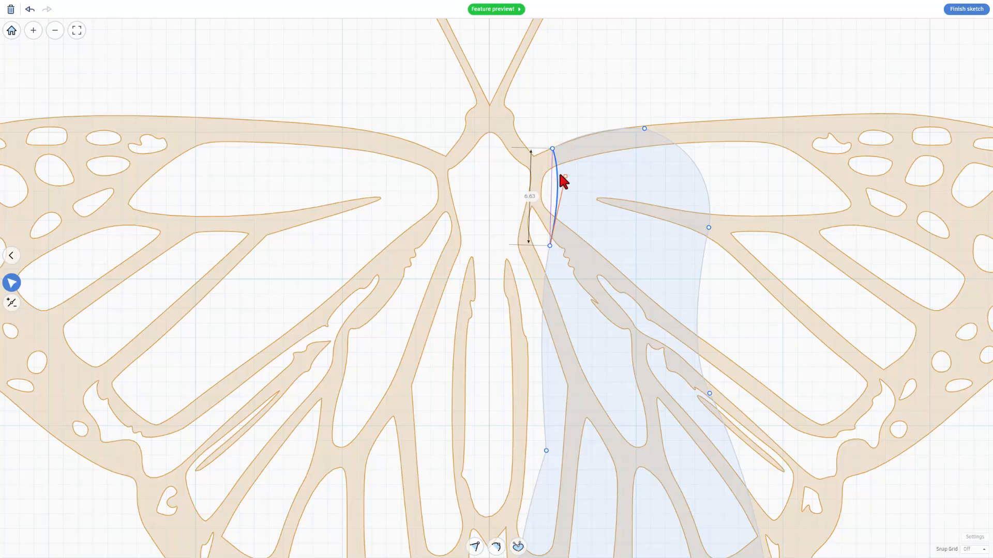
pyautogui.scroll(3, 547, 165)
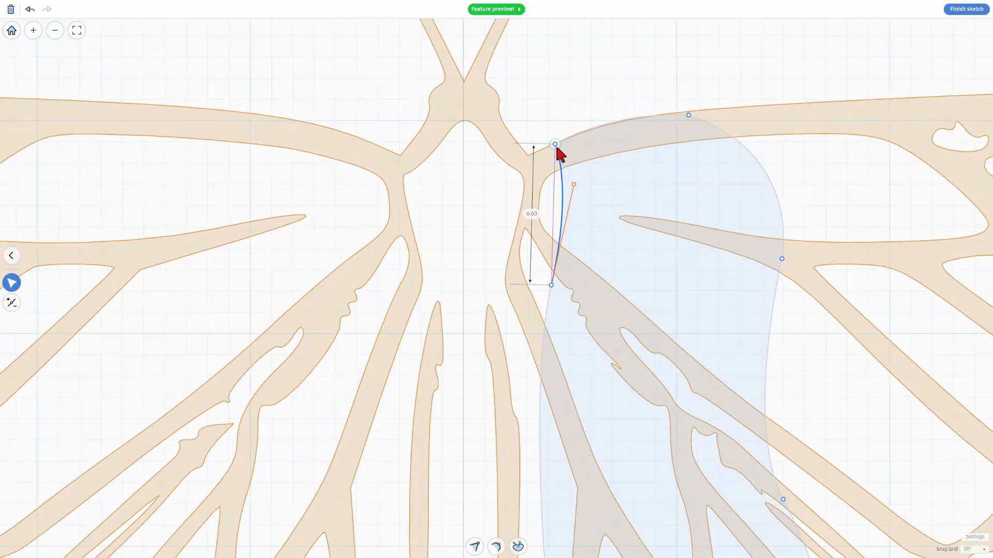
pyautogui.click(554, 145)
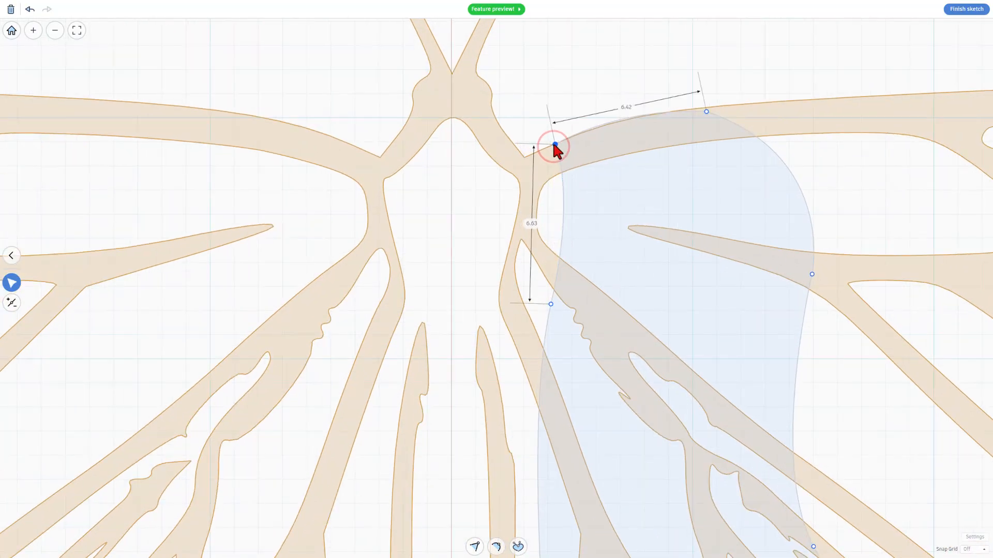
pyautogui.scroll(2, 553, 148)
pyautogui.scroll(-3, 555, 153)
pyautogui.click(555, 152)
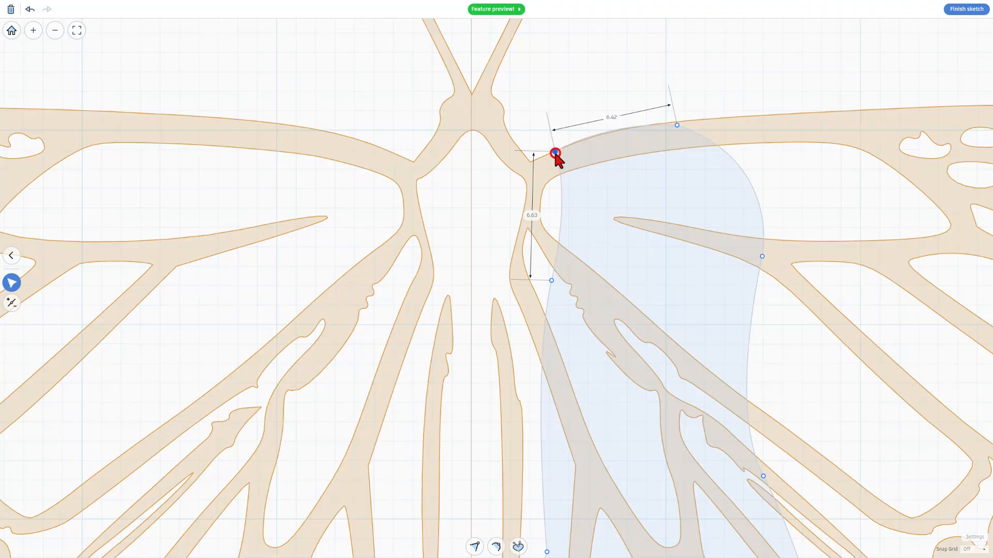
pyautogui.moveTo(555, 152); pyautogui.dragTo(547, 155)
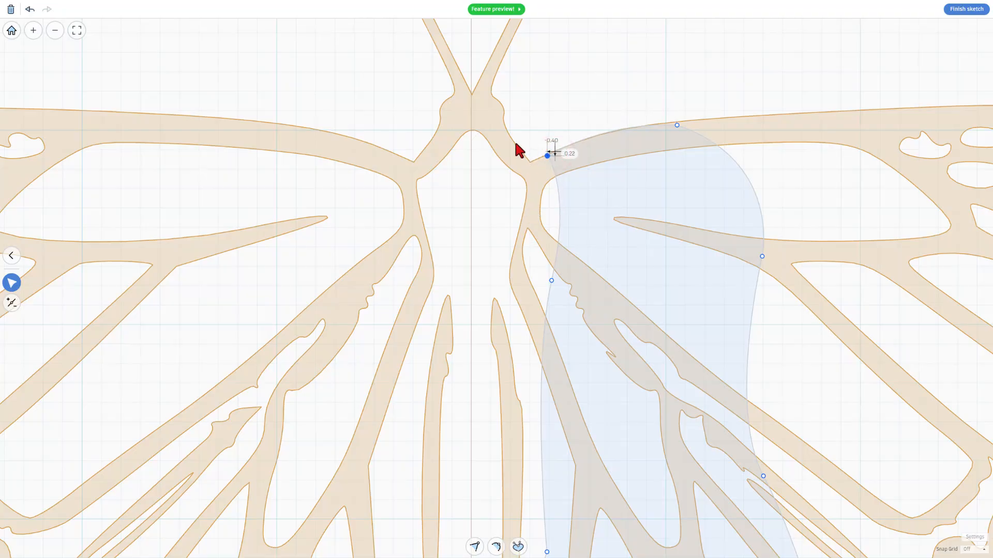
# - Shift the upper point on the profile's inner edge toward the body and raise the lower inner corner onto the wing outline
pyautogui.moveTo(551, 280); pyautogui.dragTo(540, 286)
pyautogui.scroll(-2, 536, 207)
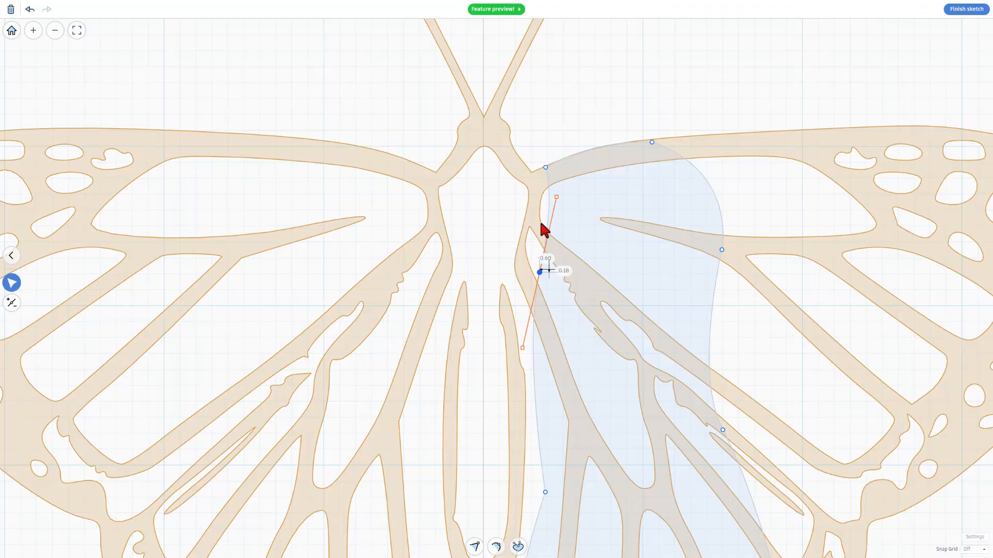
pyautogui.scroll(-2, 532, 362)
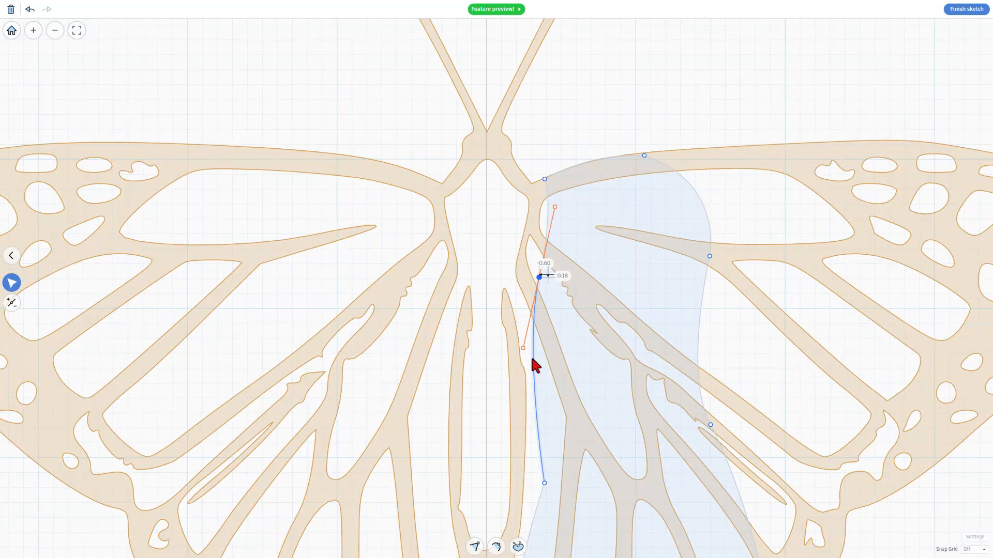
pyautogui.scroll(-2, 548, 386)
pyautogui.moveTo(554, 364); pyautogui.dragTo(534, 208, button='middle')
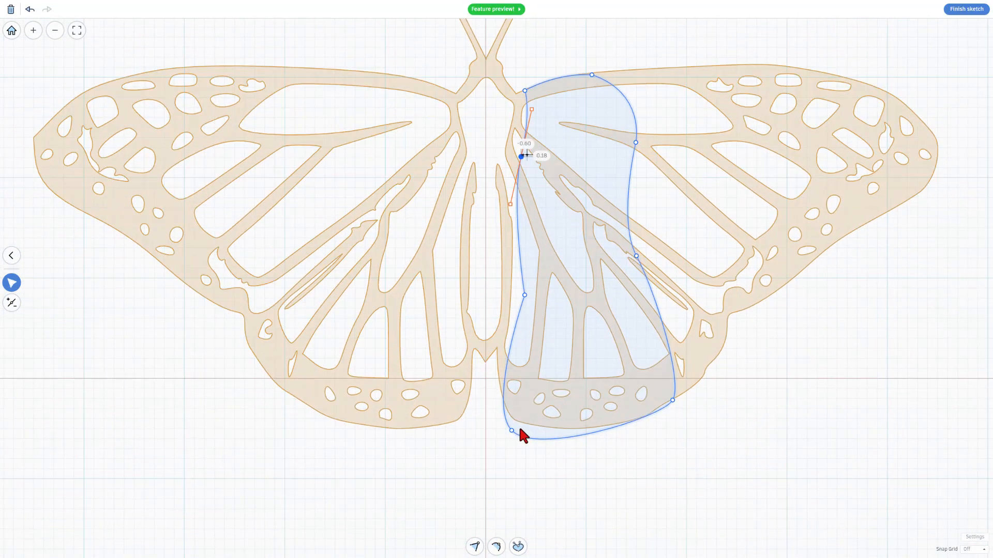
pyautogui.moveTo(512, 429); pyautogui.dragTo(516, 415)
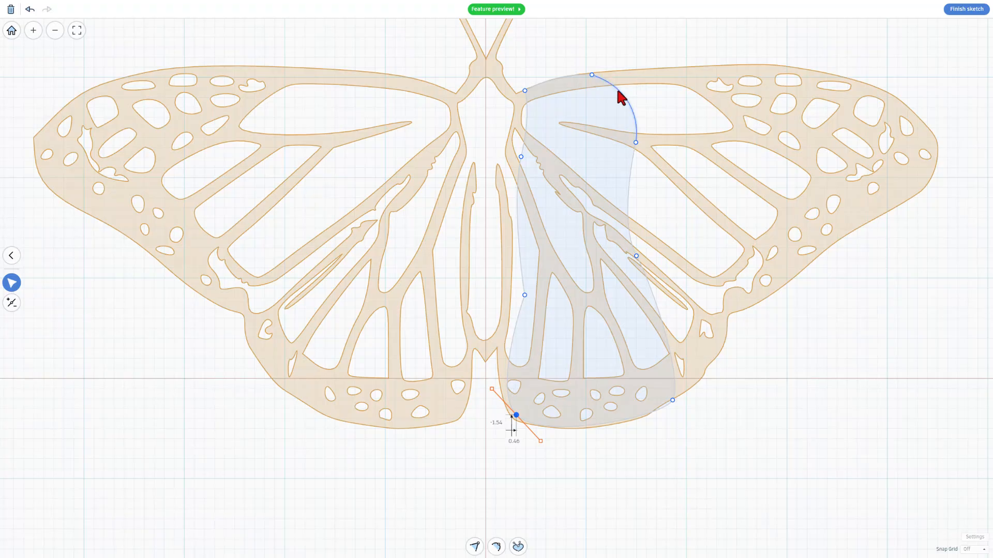
pyautogui.click(728, 308)
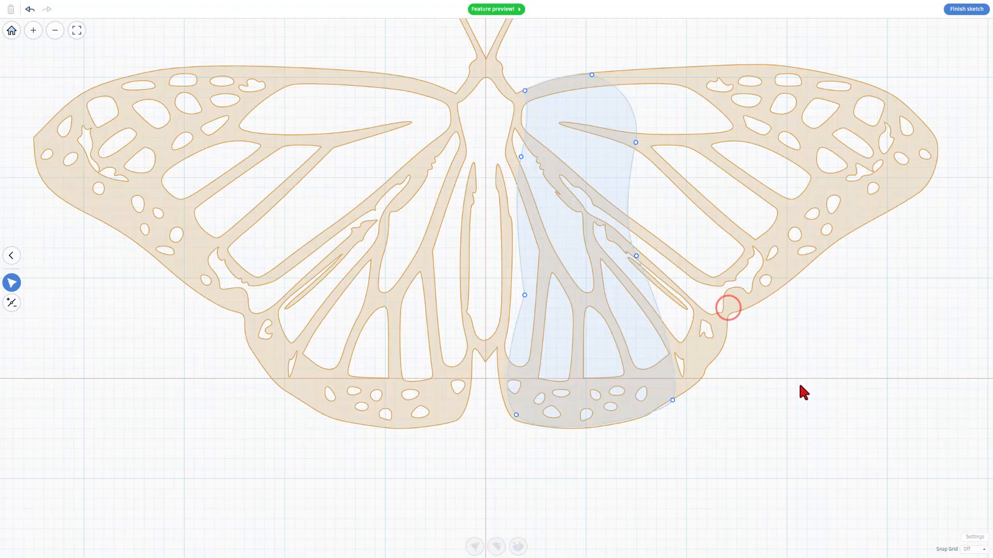
# - Start a second Bezier profile at the upper wing edge, running its inner edge down beside the first profile with a small gap
pyautogui.press('p')
pyautogui.click(796, 339)
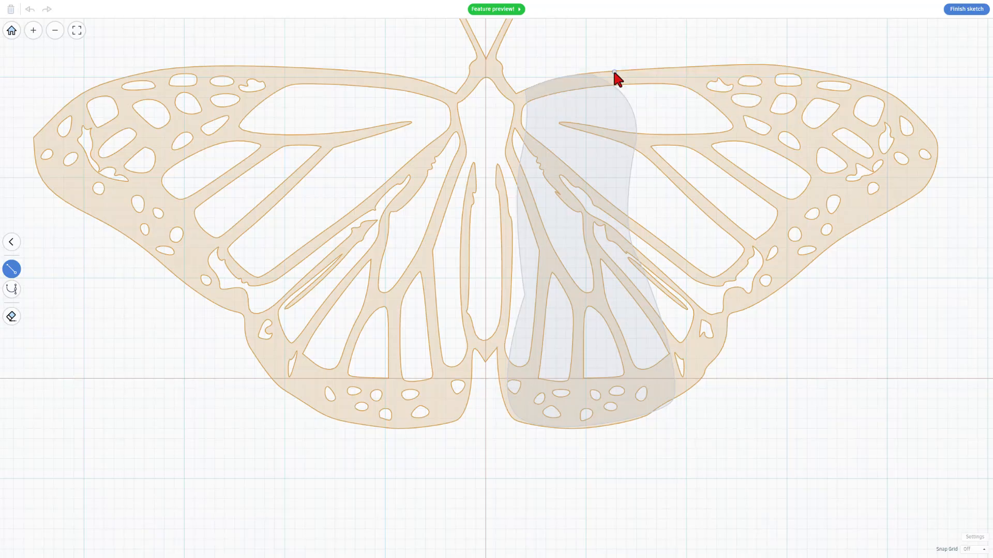
pyautogui.click(614, 72)
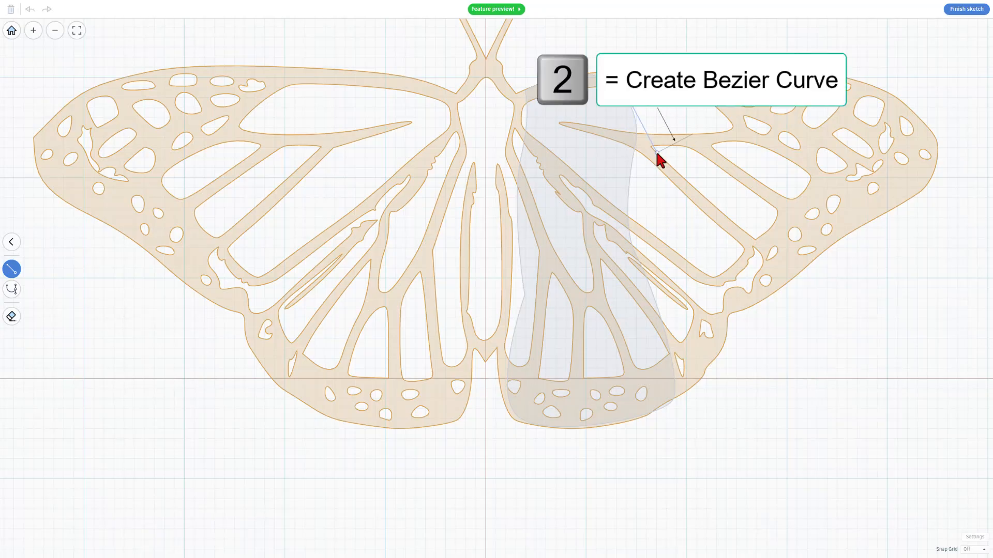
pyautogui.press('2')
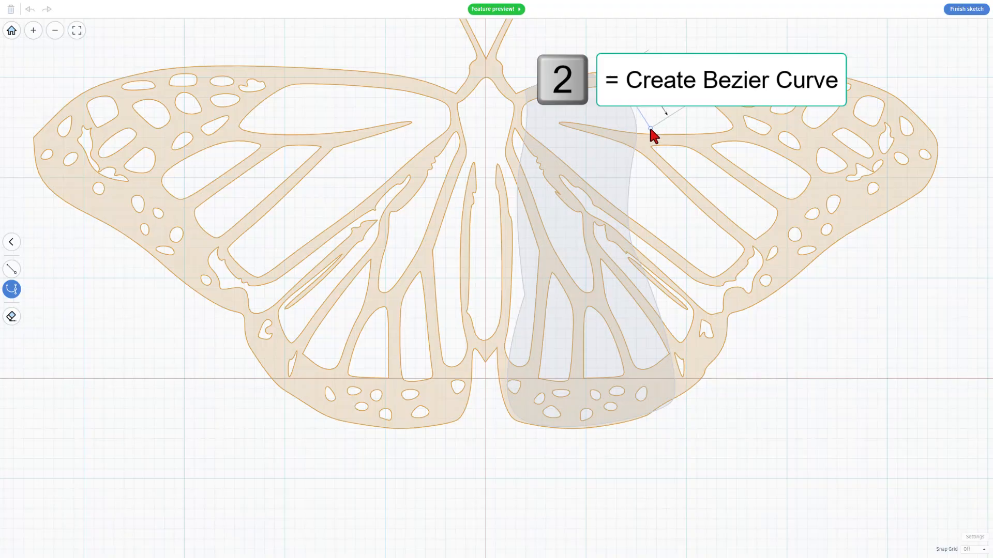
pyautogui.click(650, 128)
pyautogui.click(640, 216)
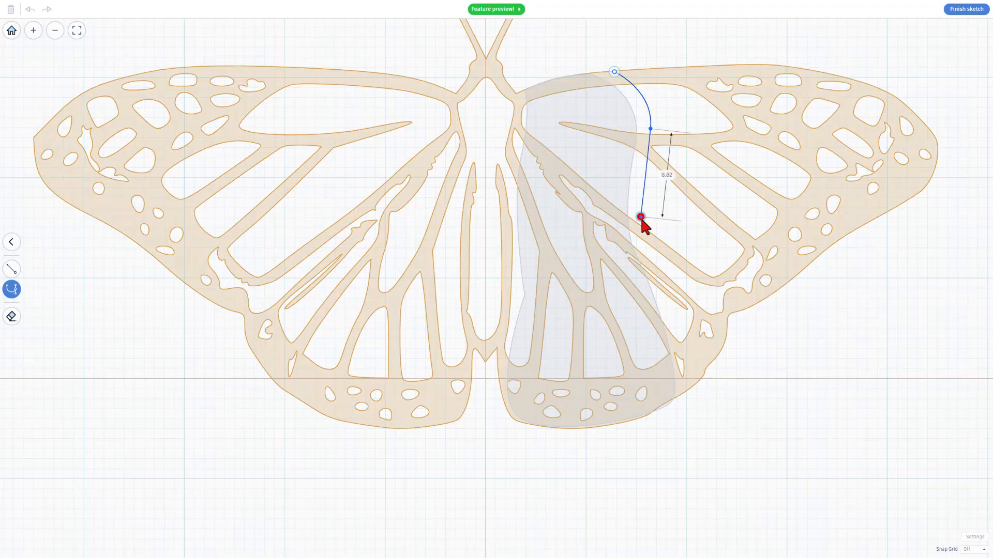
pyautogui.moveTo(640, 216); pyautogui.dragTo(640, 278)
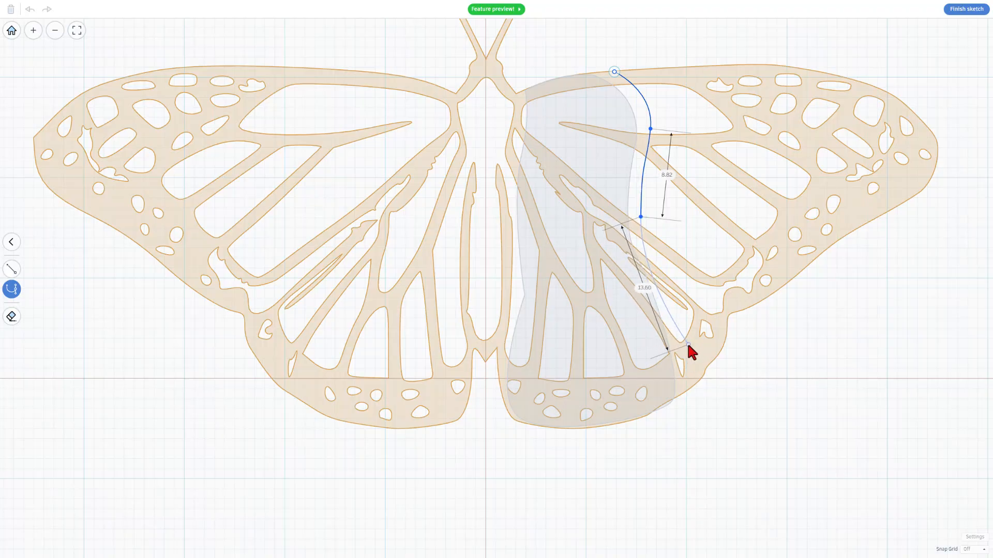
# - Continue the second profile to the lower wing edge, around the wing's notch and back up across the wing, closing it at its start
pyautogui.click(688, 344)
pyautogui.click(697, 382)
pyautogui.click(727, 320)
pyautogui.click(744, 305)
pyautogui.click(770, 293)
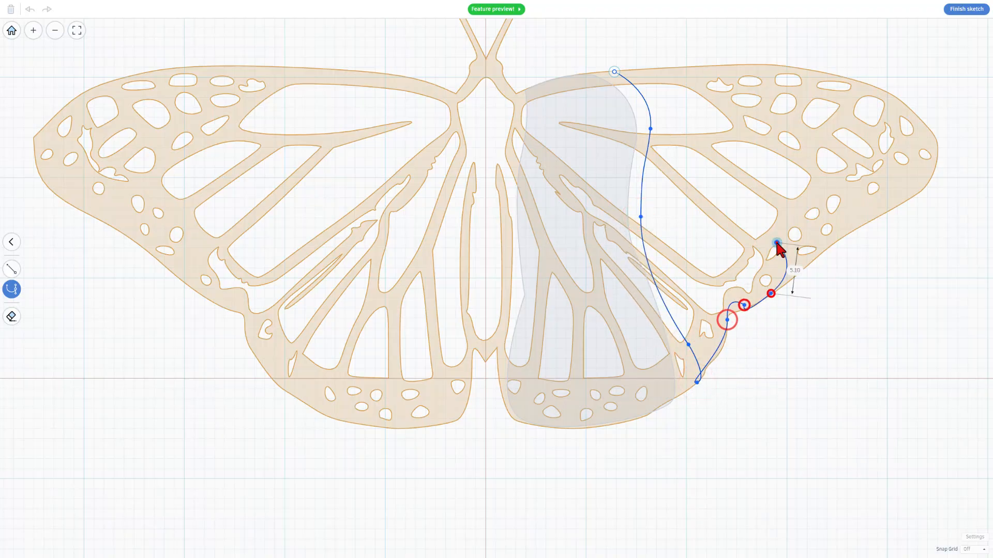
pyautogui.click(776, 242)
pyautogui.click(730, 161)
pyautogui.click(738, 88)
pyautogui.click(614, 72)
# - Finish the second profile's outer edge up to the upper wing edge, close it, and make its upper outer point a corner point
pyautogui.doubleClick(691, 177)
pyautogui.click(736, 88)
pyautogui.moveTo(737, 88)
pyautogui.mouseDown()
pyautogui.moveTo(713, 63)
pyautogui.moveTo(749, 79)
pyautogui.mouseUp()
pyautogui.click(473, 547)
# - Adjust the second profile's points and curve handles around the wing's notch, moving the lower outer point onto the template's edge
pyautogui.click(767, 297)
pyautogui.click(733, 305)
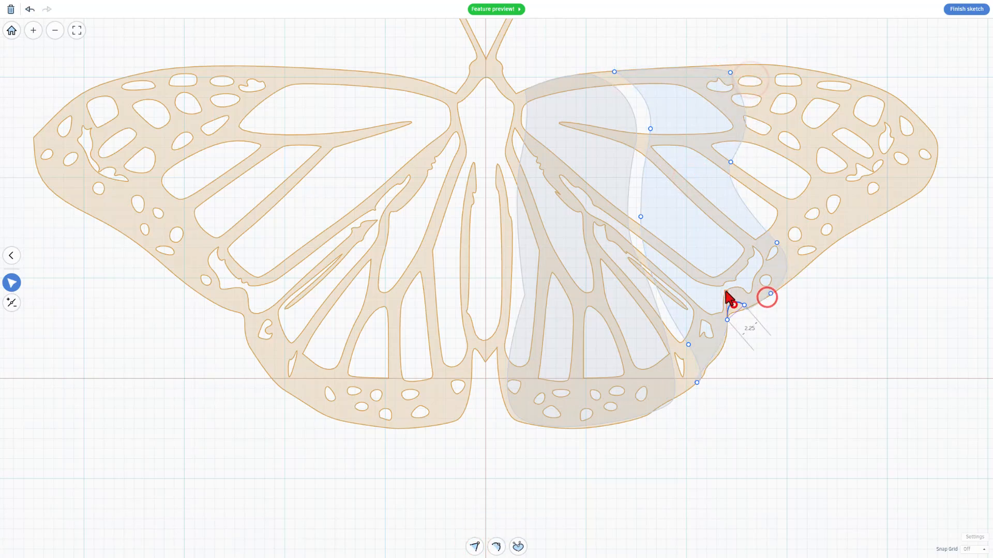
pyautogui.click(726, 320)
pyautogui.moveTo(726, 292); pyautogui.dragTo(730, 320)
pyautogui.scroll(3, 759, 298)
pyautogui.click(752, 332)
pyautogui.moveTo(784, 290); pyautogui.dragTo(794, 278)
pyautogui.click(726, 336)
# - Delete the second profile's point below the notch and insert a replacement point on the template's wing edge beside it
pyautogui.click(730, 320)
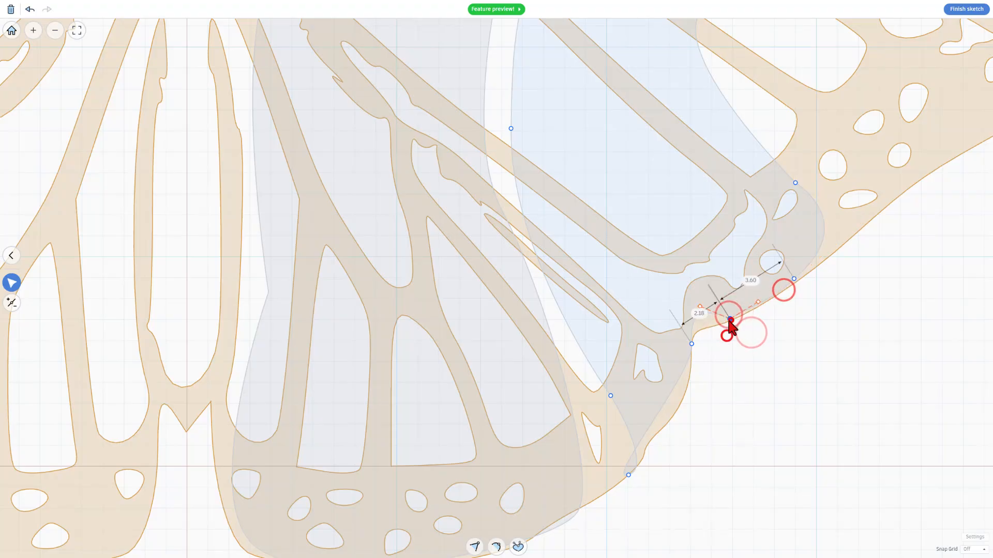
pyautogui.press('Delete')
pyautogui.click(12, 302)
pyautogui.click(737, 309)
pyautogui.click(12, 284)
pyautogui.moveTo(737, 308); pyautogui.dragTo(737, 312)
# - Reshape the second profile's lower tip, shifting it and the lowest inner edge point toward the first profile
pyautogui.click(628, 475)
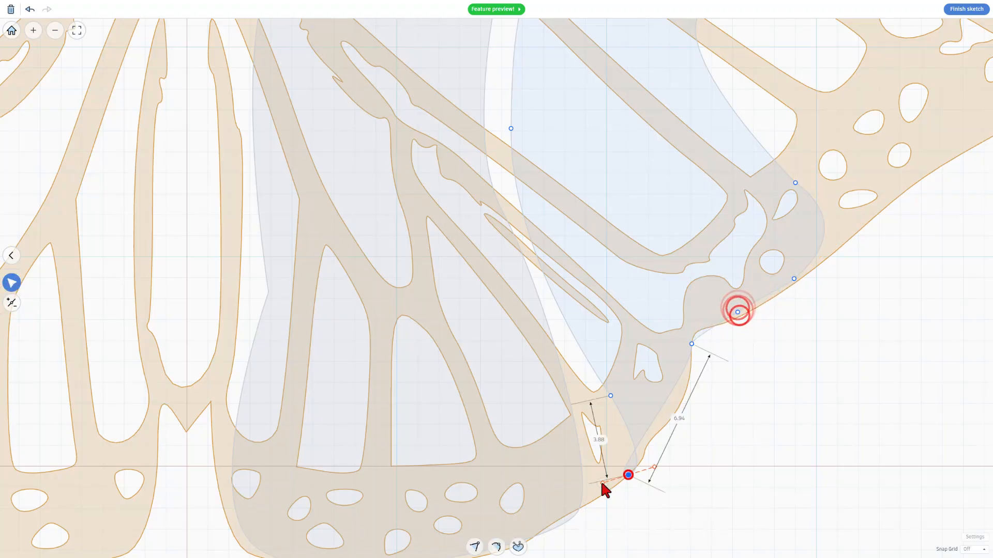
pyautogui.moveTo(601, 484); pyautogui.dragTo(739, 433)
pyautogui.moveTo(654, 467); pyautogui.dragTo(601, 469)
pyautogui.moveTo(610, 396); pyautogui.dragTo(590, 410)
pyautogui.moveTo(630, 475); pyautogui.dragTo(611, 479)
pyautogui.moveTo(720, 438); pyautogui.dragTo(649, 457)
# - Refine the second profile's notch by adjusting its curve handle and moving the neighbouring points along the template's wing edge
pyautogui.click(695, 344)
pyautogui.moveTo(694, 376); pyautogui.dragTo(678, 391)
pyautogui.moveTo(737, 312); pyautogui.dragTo(755, 305)
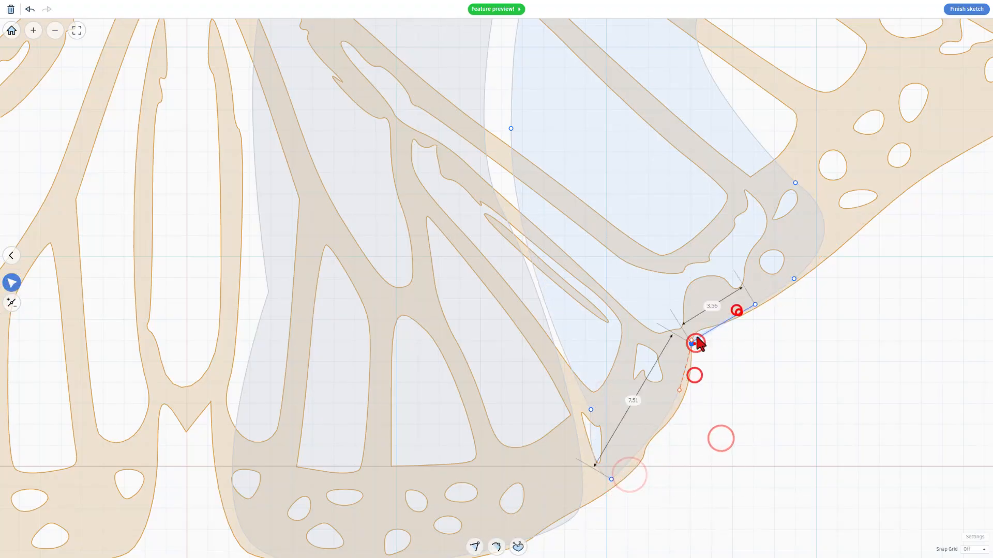
pyautogui.scroll(-5, 713, 289)
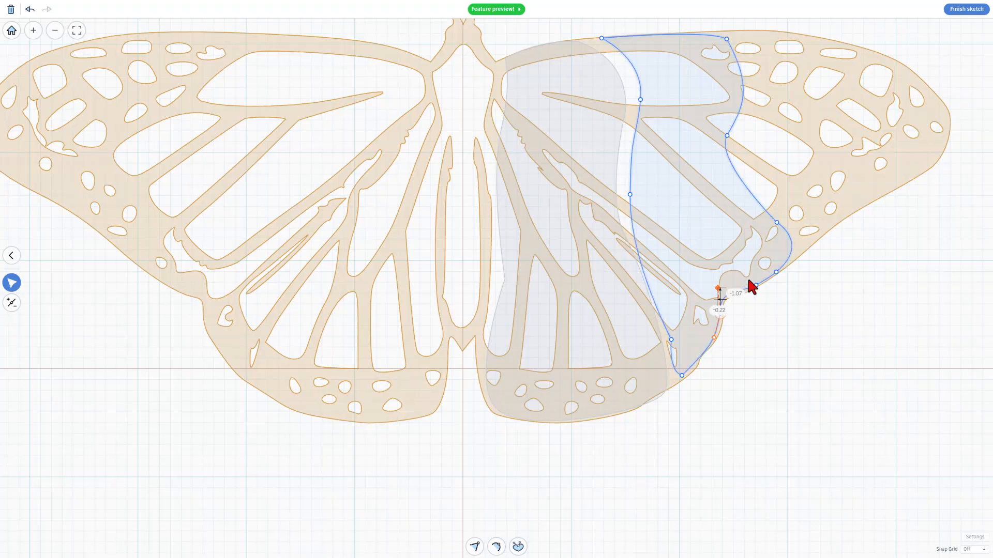
pyautogui.click(846, 120)
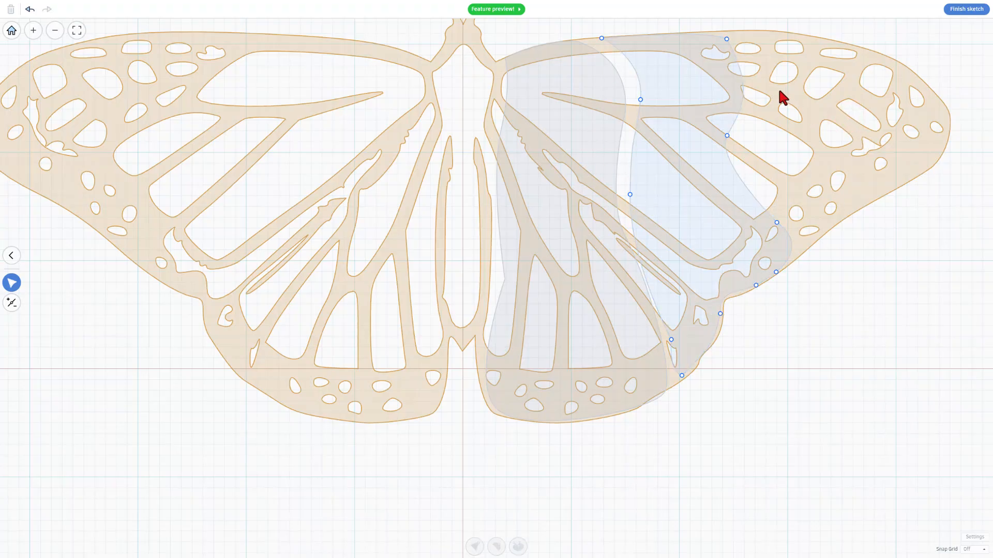
# - Draw a third closed Bezier profile around the outer wing section, leaving a small gap beside the second profile
pyautogui.press('p')
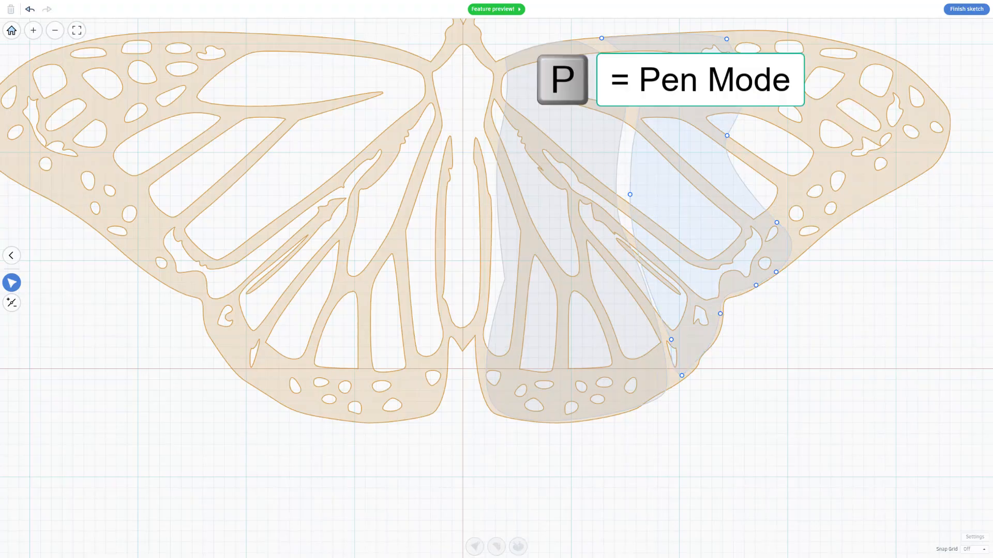
pyautogui.click(758, 44)
pyautogui.click(734, 31)
pyautogui.click(755, 125)
pyautogui.click(753, 171)
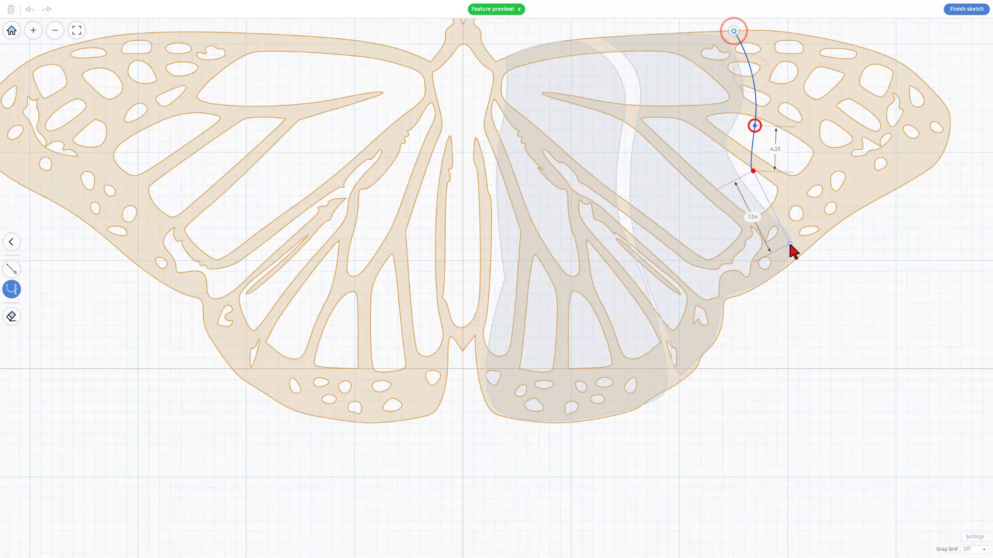
pyautogui.click(810, 247)
pyautogui.moveTo(903, 193); pyautogui.dragTo(918, 178)
pyautogui.moveTo(950, 115); pyautogui.dragTo(955, 96)
pyautogui.moveTo(734, 31); pyautogui.dragTo(667, 36)
# - Reposition the third profile's wing-tip point and its curve handles to follow the template's rounded tip
pyautogui.click(853, 122)
pyautogui.doubleClick(949, 115)
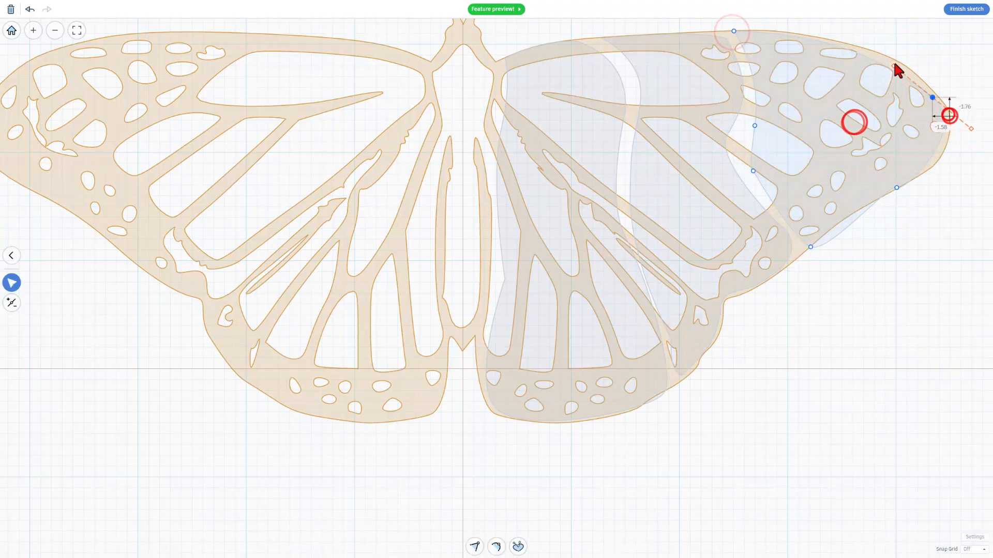
pyautogui.click(896, 66)
pyautogui.click(969, 128)
pyautogui.moveTo(931, 100); pyautogui.dragTo(941, 105)
# - Fit the third profile's lower edge to the template by adjusting its edge and lower corner points, and pull the wing tip inward
pyautogui.click(897, 186)
pyautogui.moveTo(888, 182); pyautogui.dragTo(852, 194)
pyautogui.scroll(5, 899, 190)
pyautogui.click(895, 186)
pyautogui.scroll(-3, 966, 156)
pyautogui.click(808, 251)
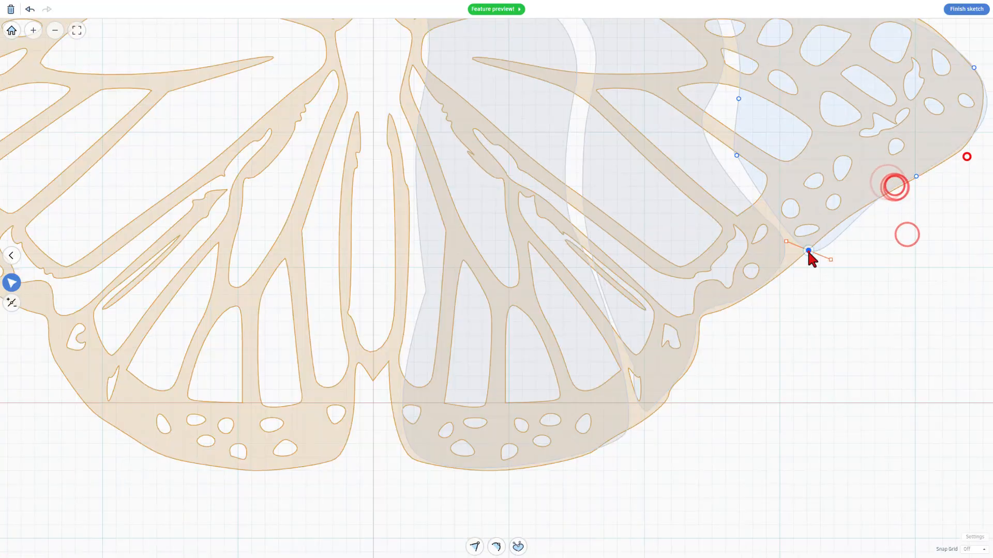
pyautogui.moveTo(831, 260); pyautogui.dragTo(840, 221)
pyautogui.moveTo(972, 72); pyautogui.dragTo(961, 68)
# - Adjust the third profile's inner edge curve beside the second profile and finish the sketch
pyautogui.scroll(-2, 755, 174)
pyautogui.click(747, 113)
pyautogui.click(749, 54)
pyautogui.moveTo(739, 157); pyautogui.dragTo(729, 147)
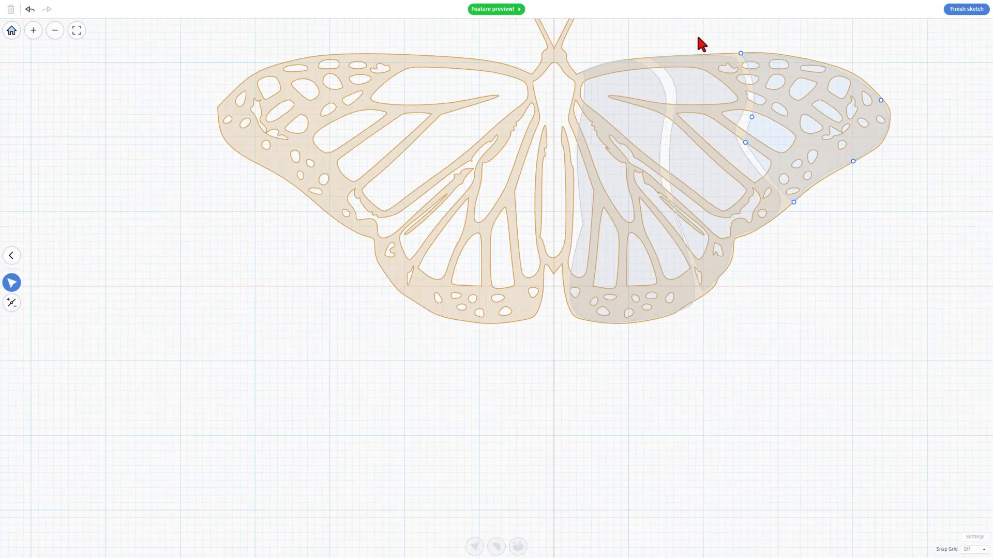
pyautogui.click(698, 38)
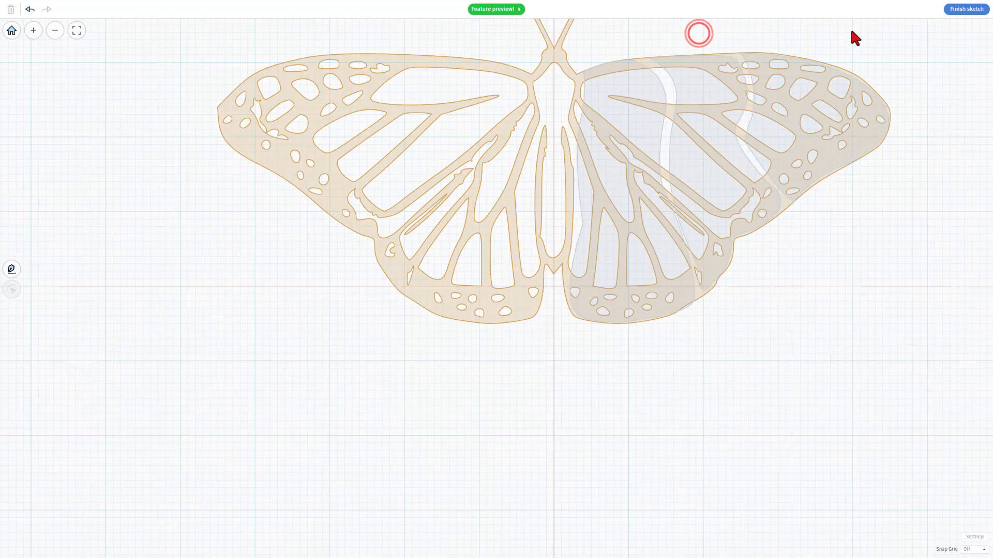
pyautogui.click(958, 11)
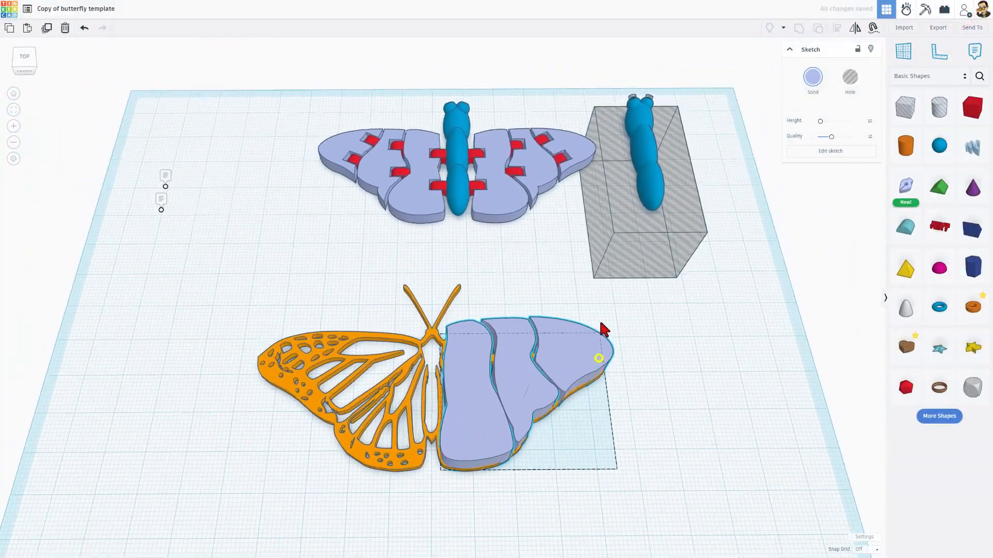
# - Set the height of the sketched wing sections to 5 mm
pyautogui.moveTo(601, 323)
pyautogui.mouseDown(button='right')
pyautogui.moveTo(657, 277)
pyautogui.moveTo(564, 272)
pyautogui.moveTo(527, 303)
pyautogui.mouseUp(button='right')
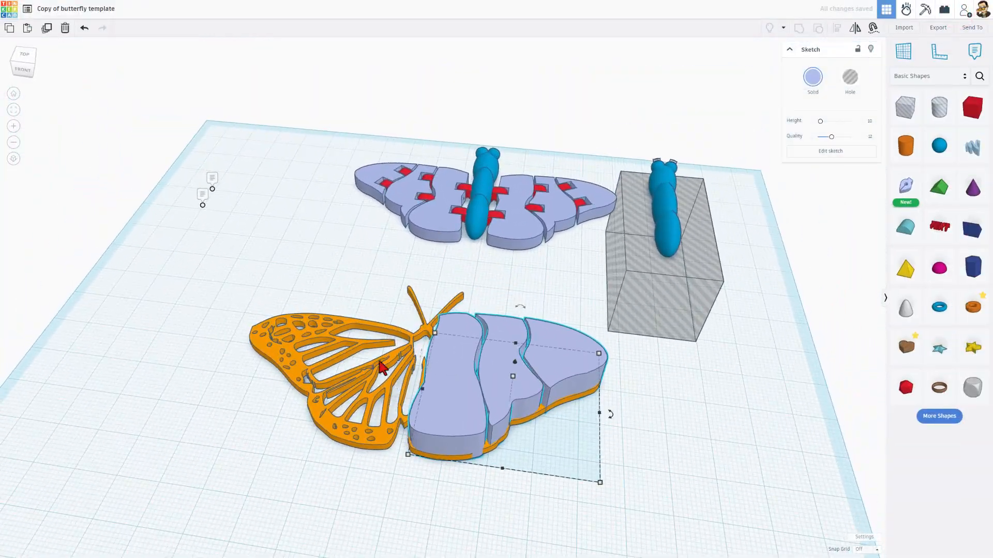
pyautogui.moveTo(401, 362); pyautogui.dragTo(523, 336, button='right')
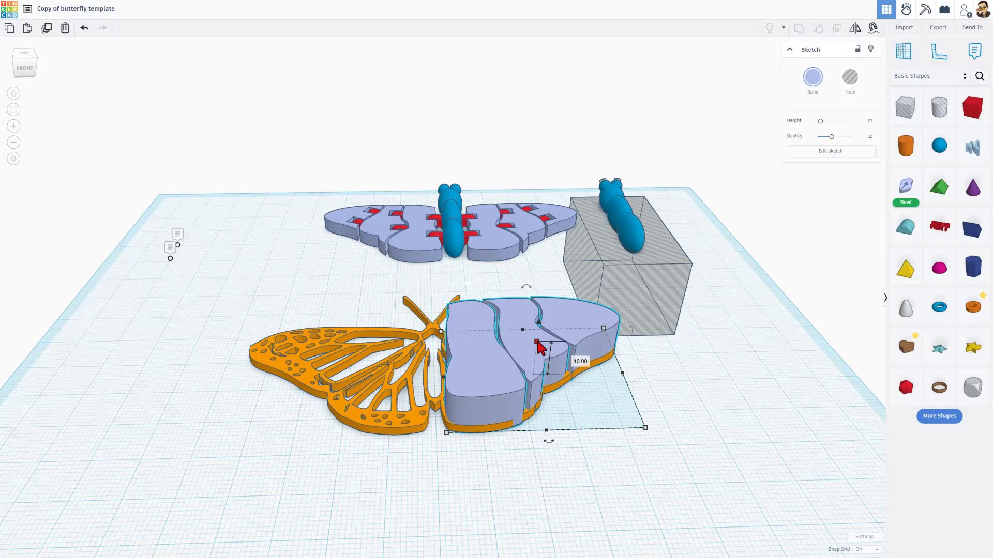
pyautogui.click(575, 362)
pyautogui.write('5')
pyautogui.click(615, 372)
pyautogui.moveTo(616, 373)
pyautogui.mouseDown(button='right')
pyautogui.moveTo(503, 429)
pyautogui.moveTo(184, 387)
pyautogui.moveTo(187, 363)
pyautogui.moveTo(427, 306)
pyautogui.mouseUp(button='right')
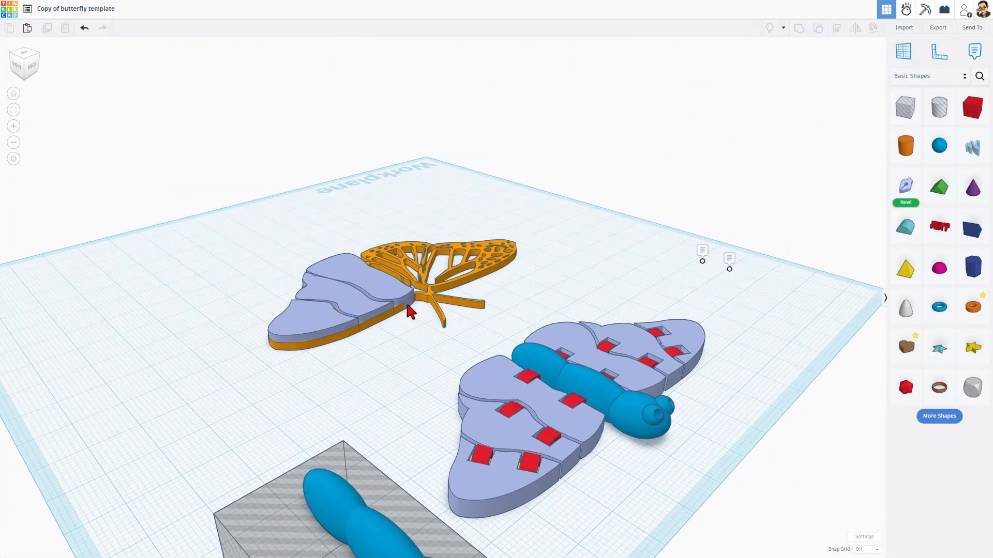
pyautogui.moveTo(241, 391); pyautogui.dragTo(676, 434, button='right')
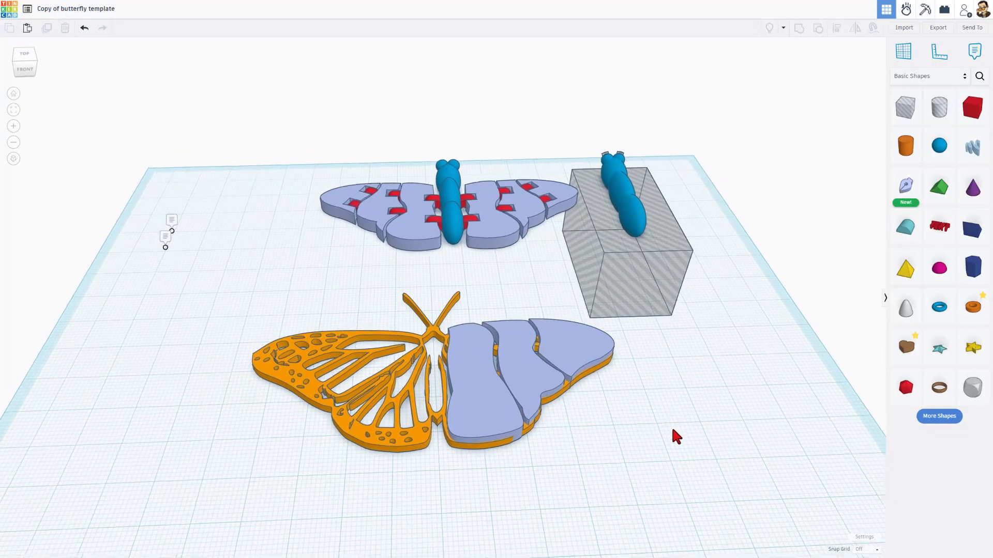
# - Reopen the wing sketch and pull the first profile's lower outer corner and both upper points slightly inside the template's outline
pyautogui.doubleClick(474, 385)
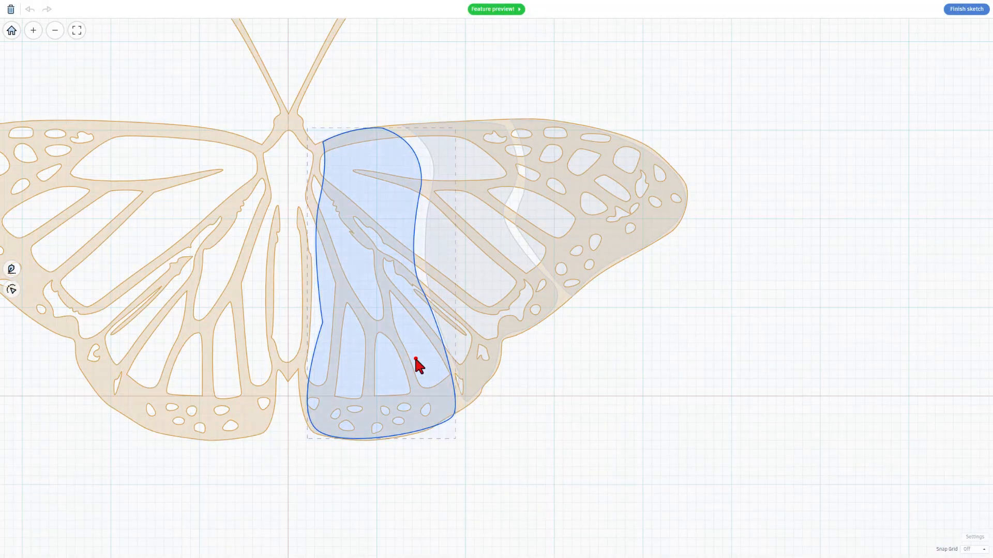
pyautogui.click(415, 360)
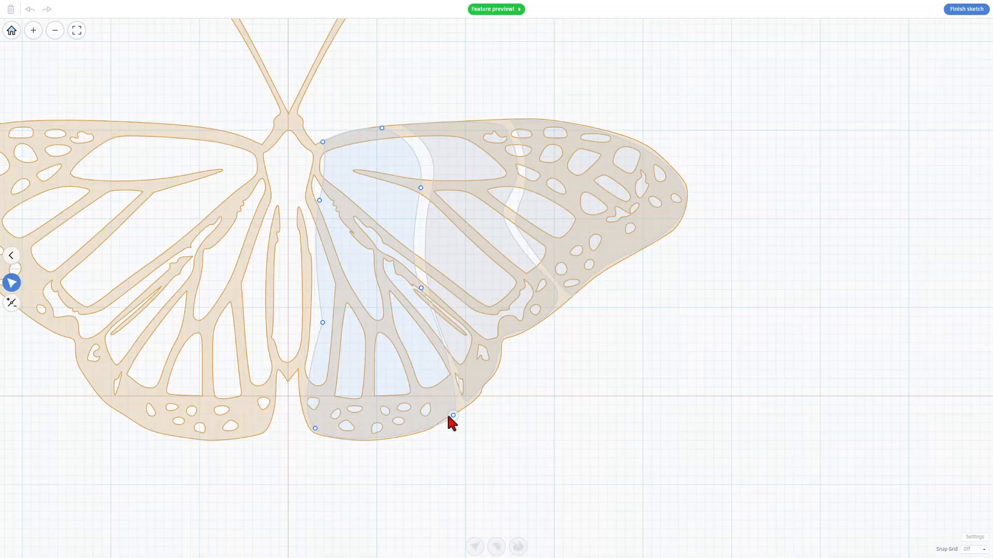
pyautogui.moveTo(448, 416); pyautogui.dragTo(451, 410)
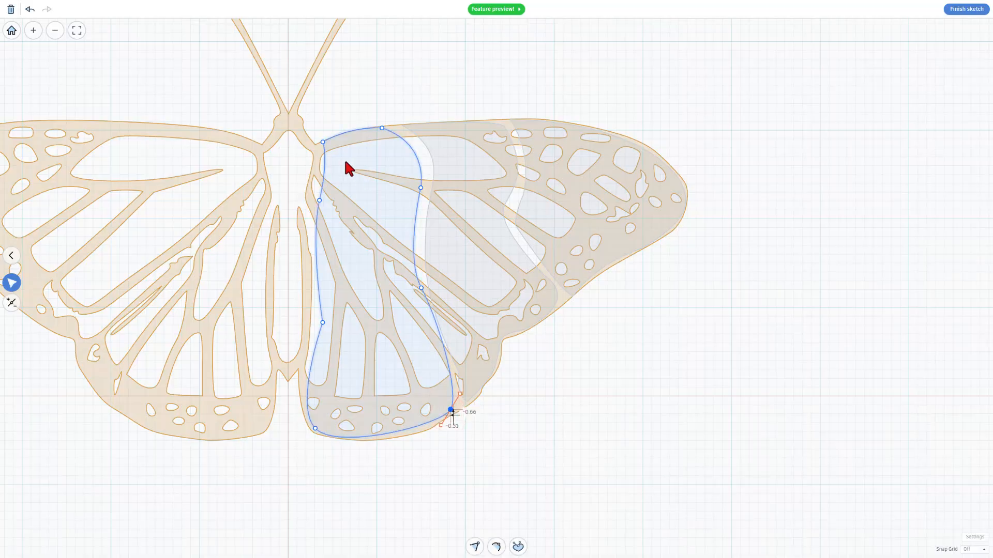
pyautogui.moveTo(324, 142); pyautogui.dragTo(324, 146)
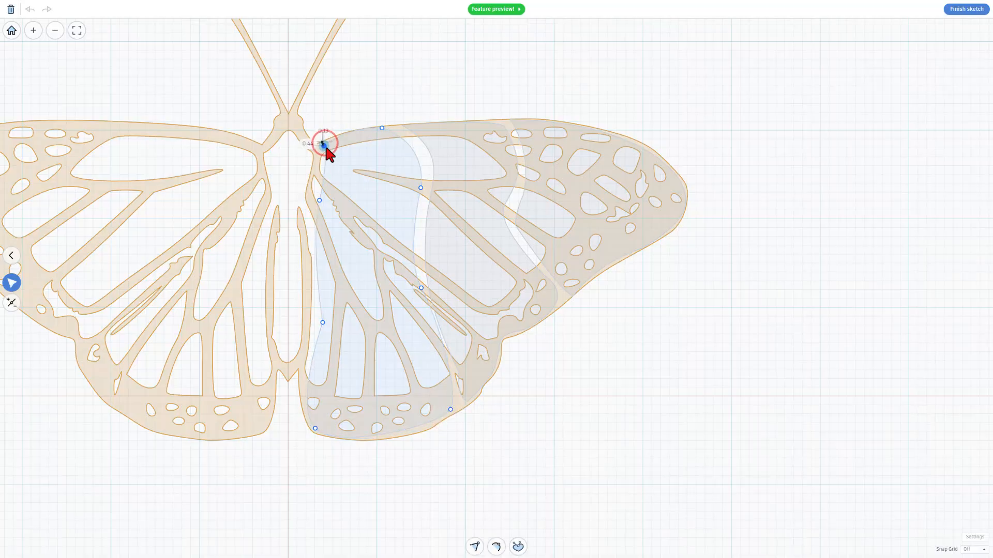
pyautogui.moveTo(382, 128); pyautogui.dragTo(385, 131)
pyautogui.click(378, 126)
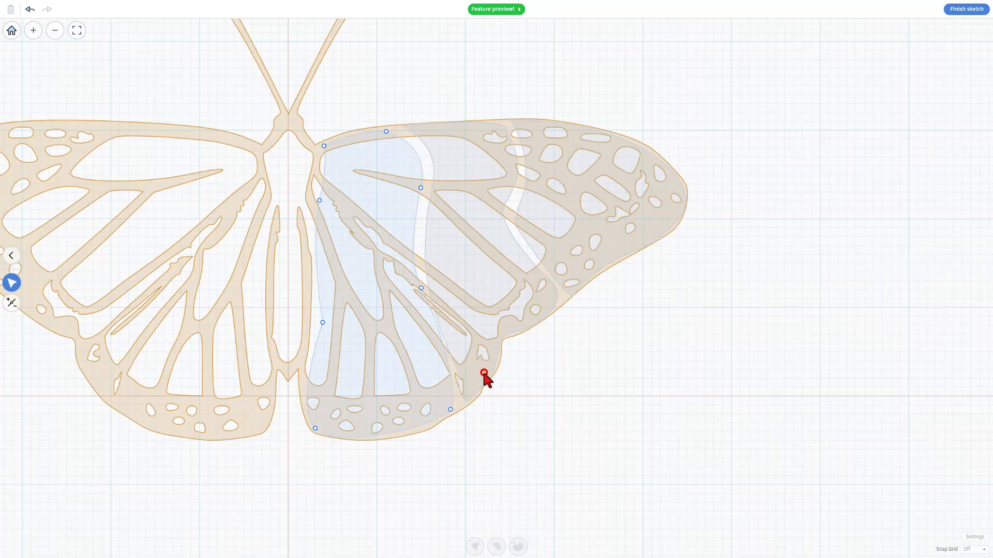
# - Pull the second profile's lower outer curve inward within the template's outline and finish the sketch
pyautogui.click(487, 315)
pyautogui.click(490, 377)
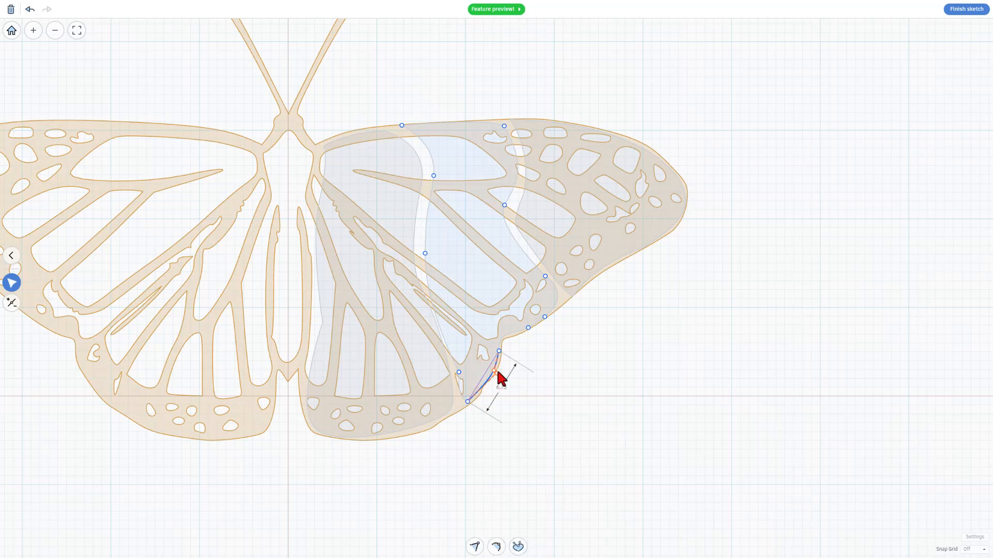
pyautogui.moveTo(498, 372); pyautogui.dragTo(488, 371)
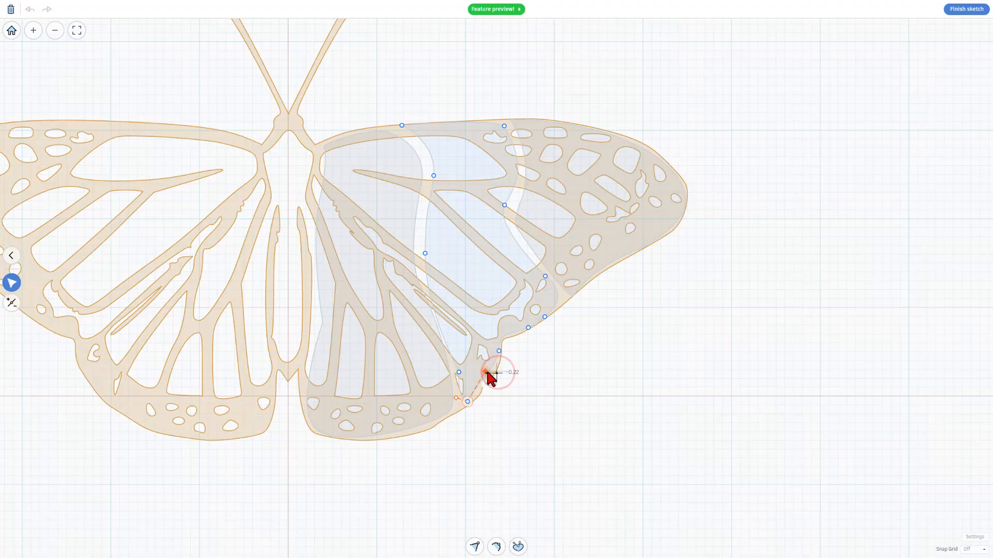
pyautogui.click(568, 367)
pyautogui.click(965, 7)
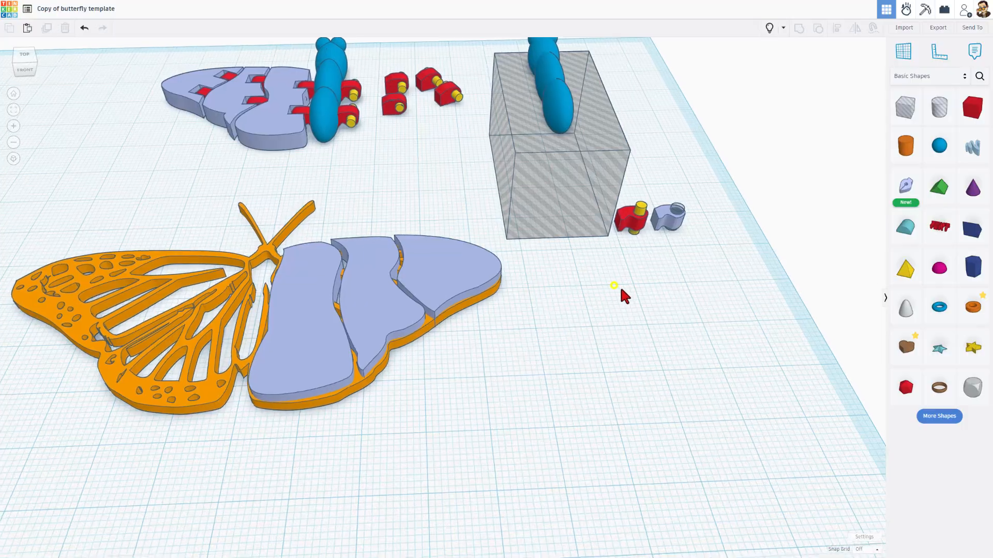
# - Set the snap grid to 0.5 mm and place a new sketch on the empty workplane beside the wing
pyautogui.moveTo(613, 285); pyautogui.dragTo(631, 289, button='right')
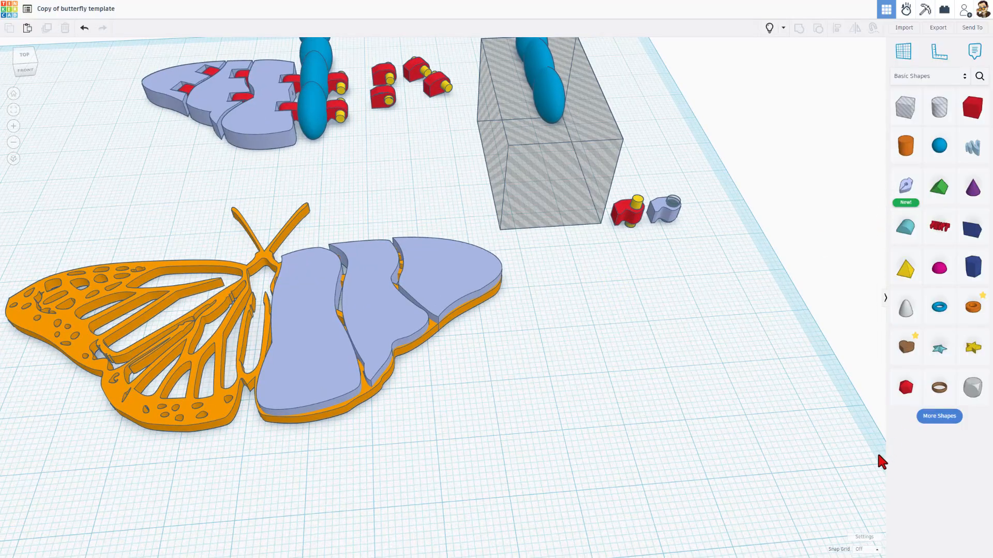
pyautogui.click(866, 549)
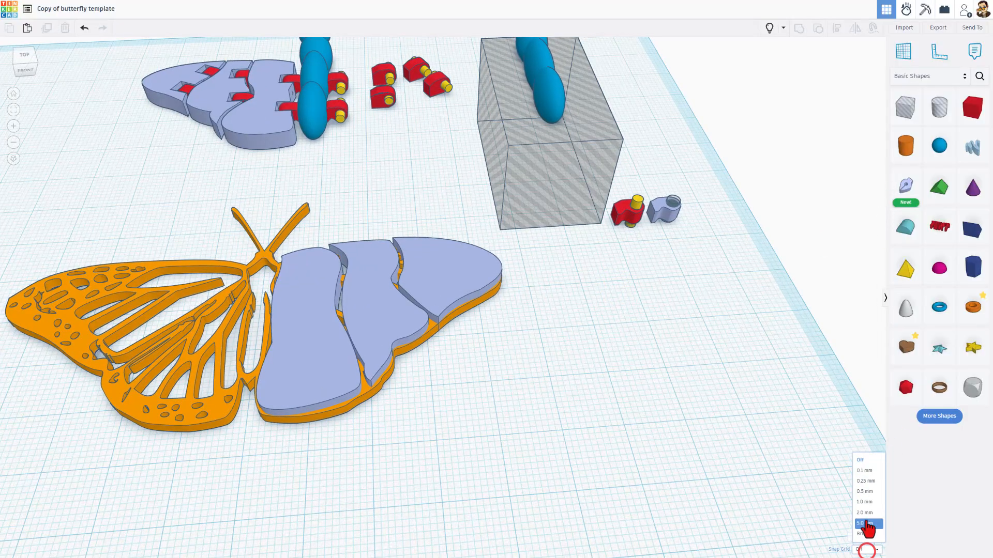
pyautogui.click(865, 491)
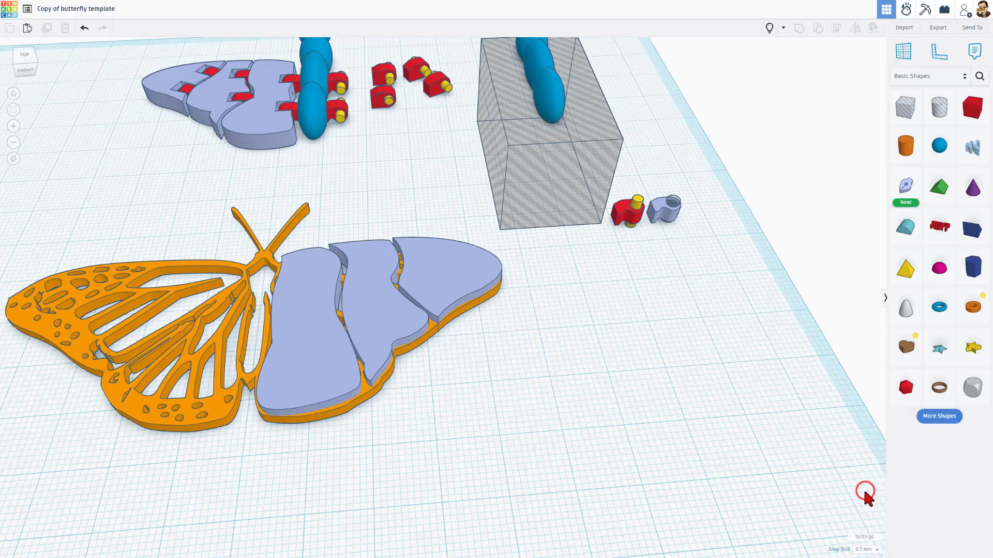
pyautogui.moveTo(905, 185); pyautogui.dragTo(649, 328)
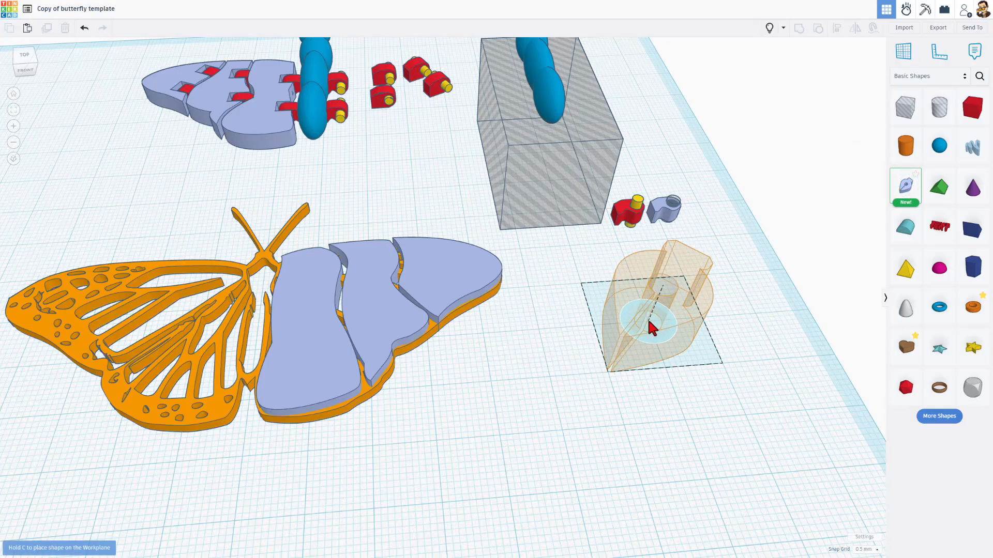
pyautogui.click(649, 322)
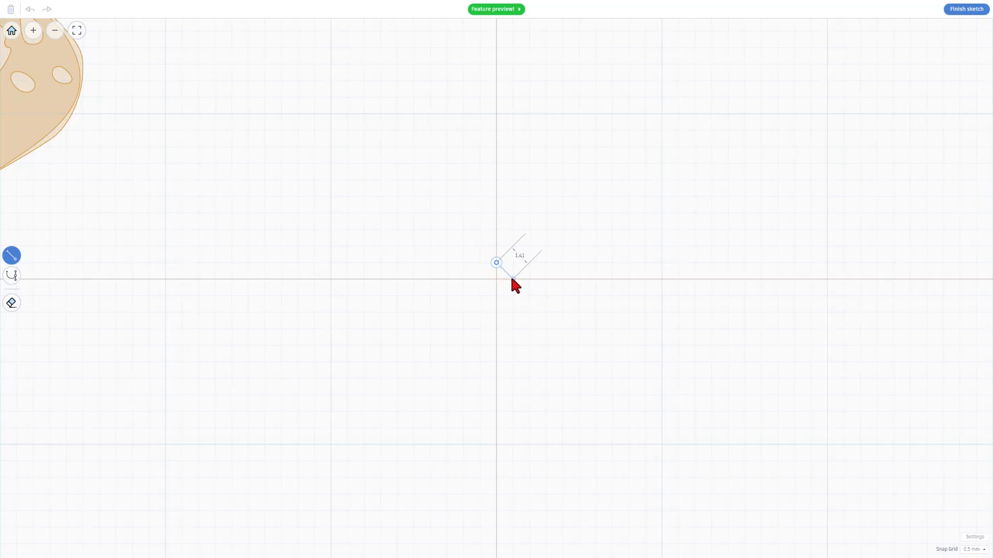
# - Draw a closed straight-line diamond 2 mm wide and 2 mm high, centred on the sketch origin
pyautogui.click(513, 280)
pyautogui.click(496, 296)
pyautogui.click(480, 279)
pyautogui.click(497, 263)
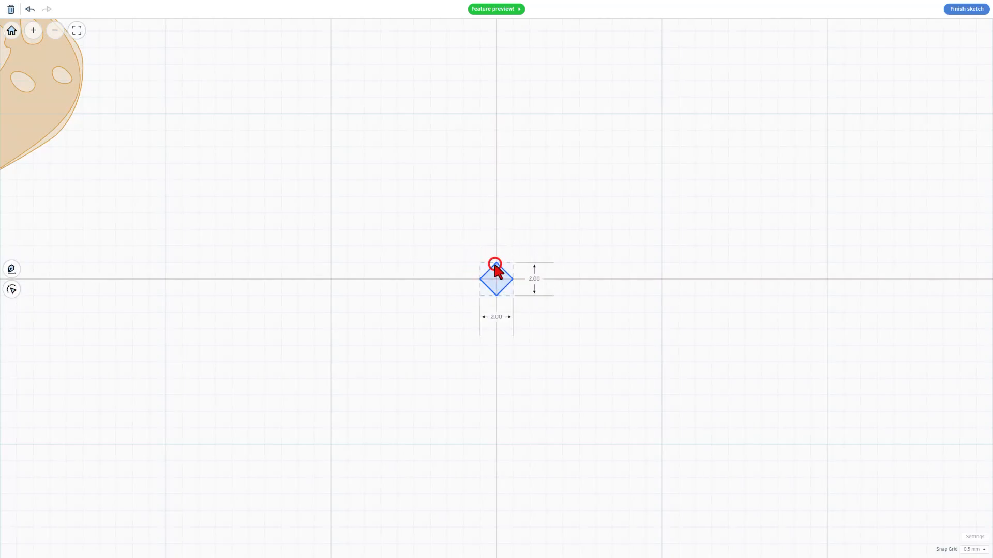
# - Convert all four corners of the diamond to smooth points, forming a 2 mm circle
pyautogui.click(495, 280)
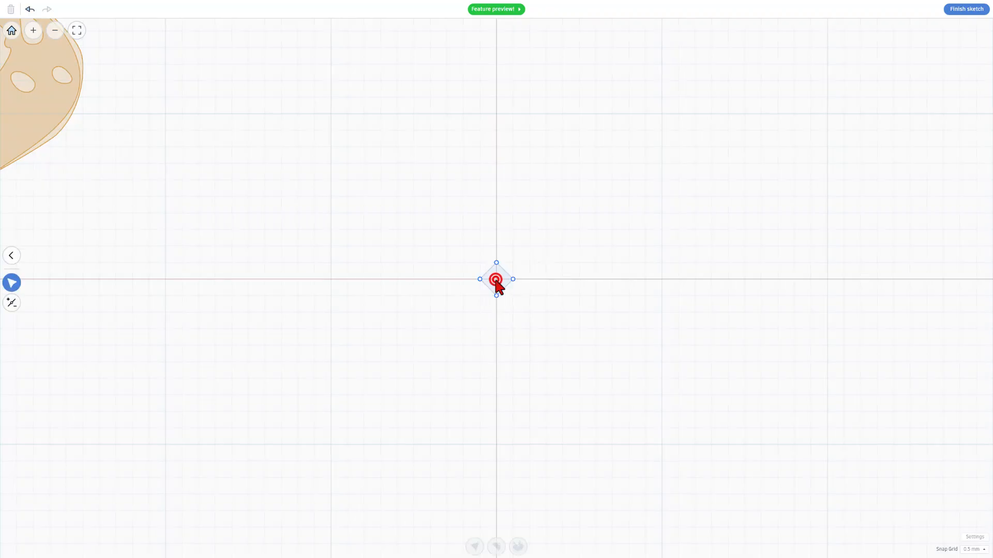
pyautogui.click(498, 286)
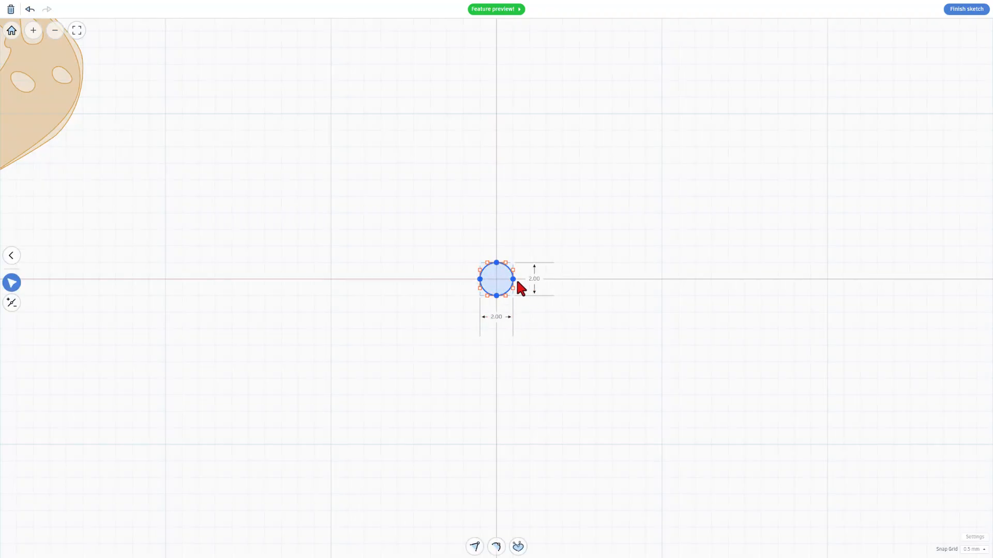
pyautogui.scroll(5, 503, 288)
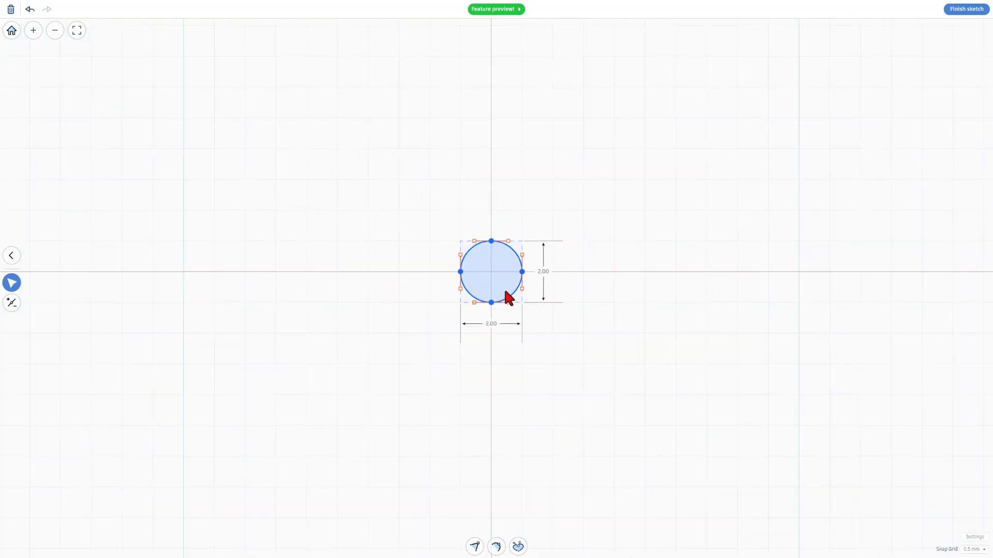
pyautogui.scroll(2, 508, 282)
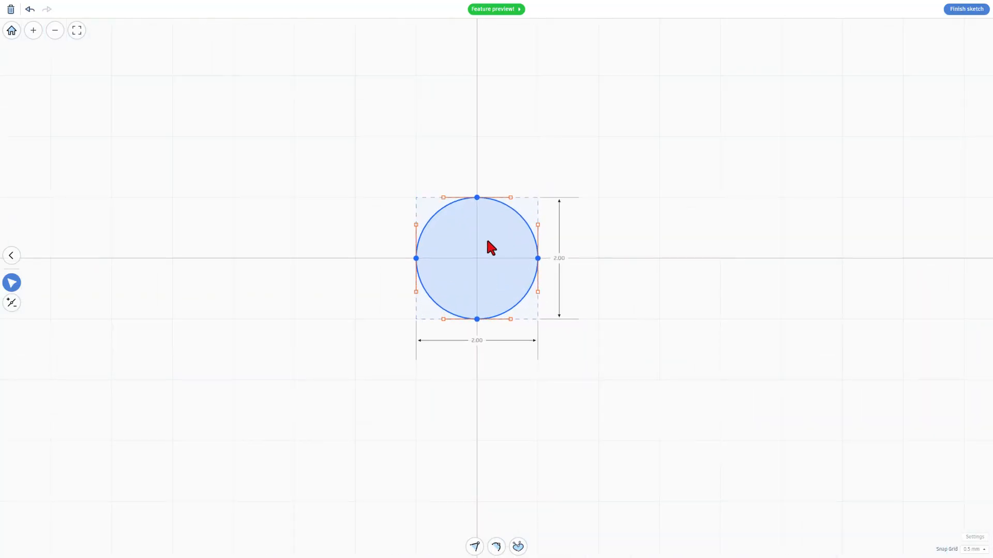
# - Finish the circle sketch and duplicate the resulting cylinder in place
pyautogui.click(968, 9)
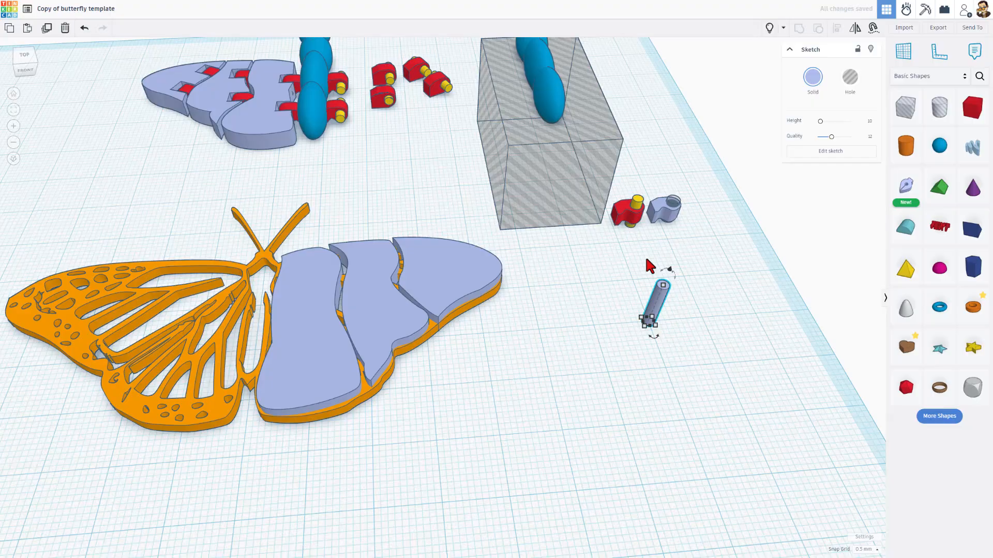
pyautogui.click(657, 254)
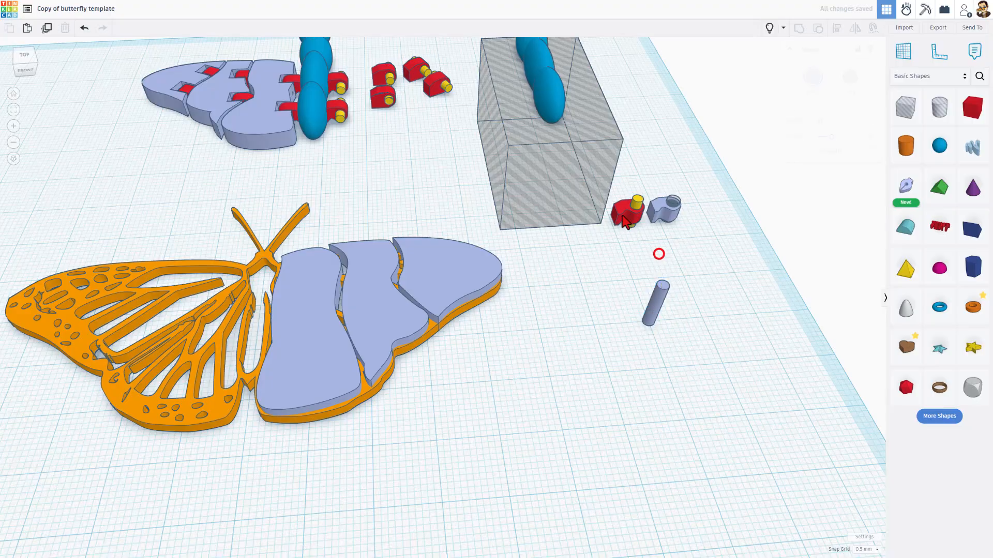
pyautogui.click(635, 211)
pyautogui.click(651, 321)
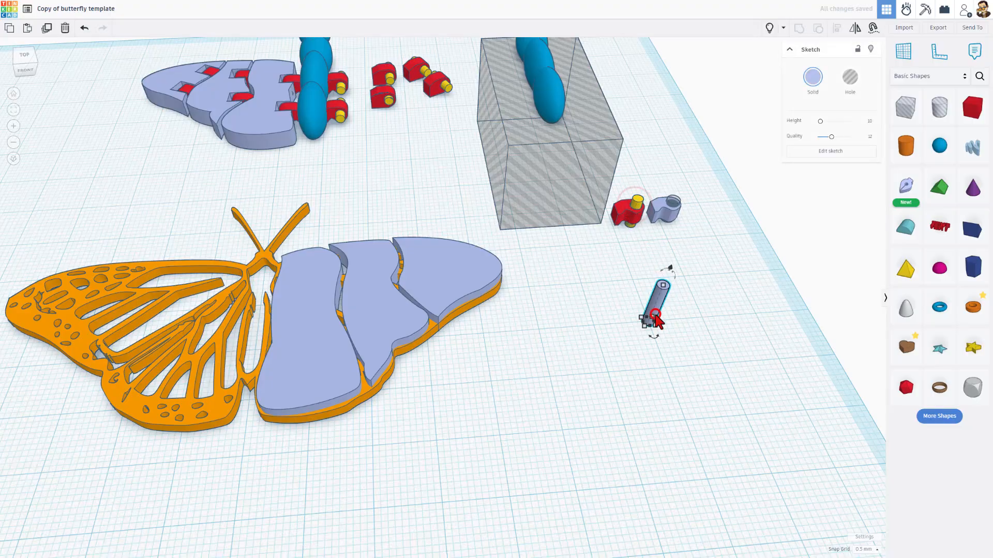
pyautogui.click(614, 361)
pyautogui.scroll(5, 653, 319)
pyautogui.click(649, 320)
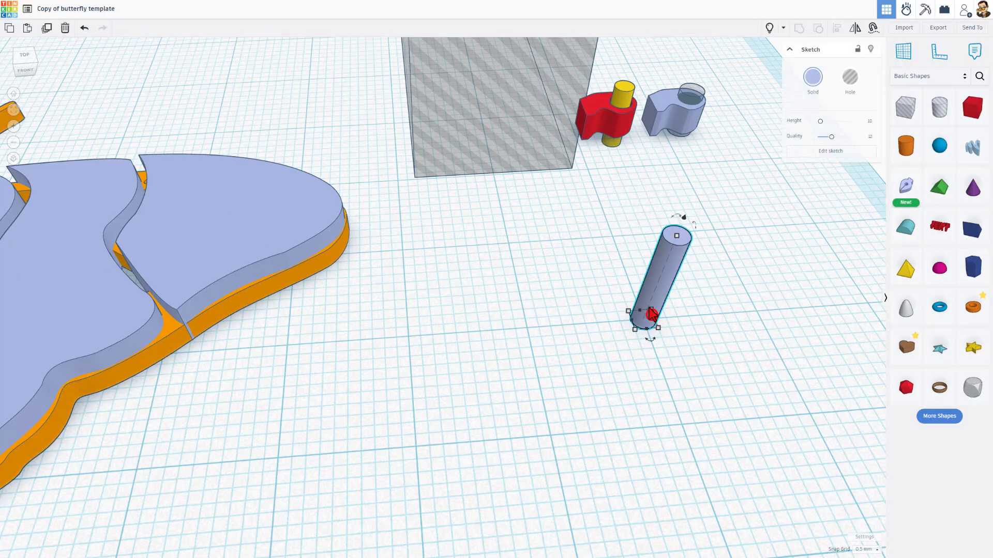
pyautogui.hotkey('ctrl', 'd')
pyautogui.click(705, 351)
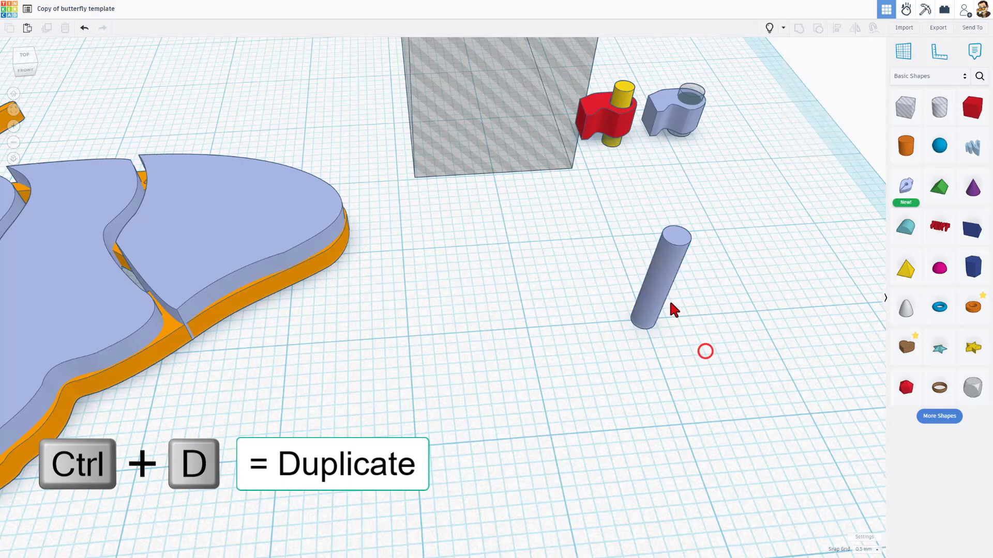
# - Scale the duplicate cylinder proportionally to a diameter of 2.5 mm
pyautogui.click(654, 296)
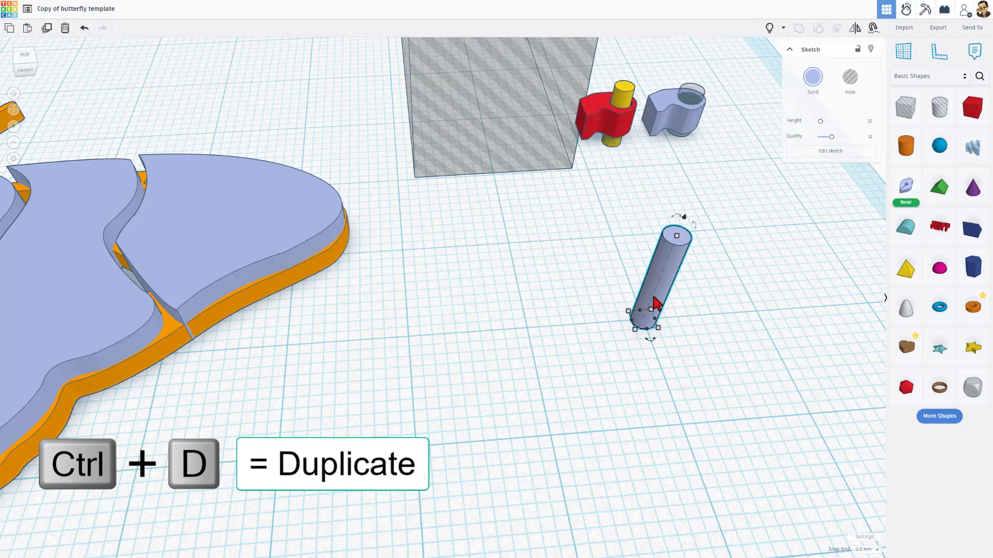
pyautogui.keyDown('shift'); pyautogui.moveTo(658, 330); pyautogui.dragTo(737, 372); pyautogui.keyUp('shift')
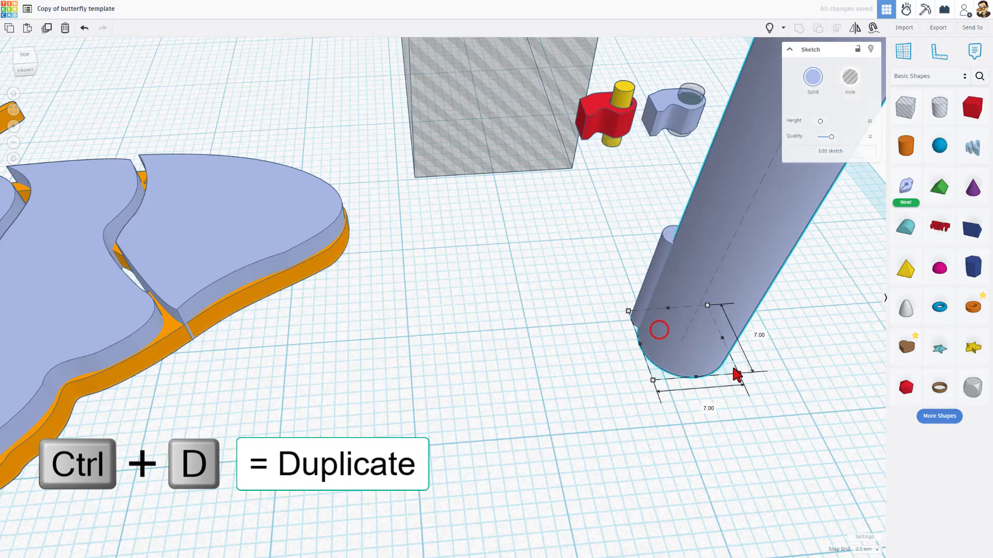
pyautogui.click(704, 408)
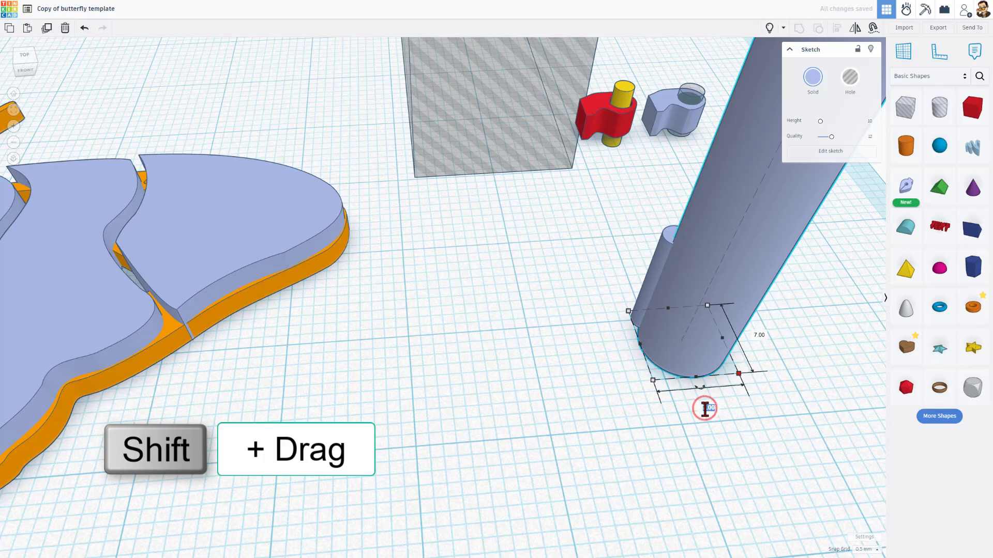
pyautogui.write('2.5')
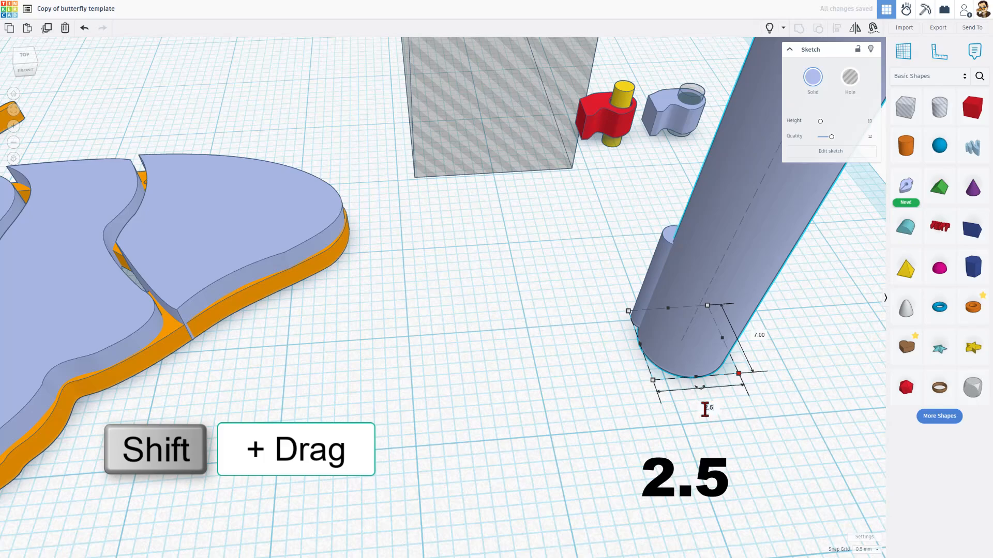
pyautogui.press('Return')
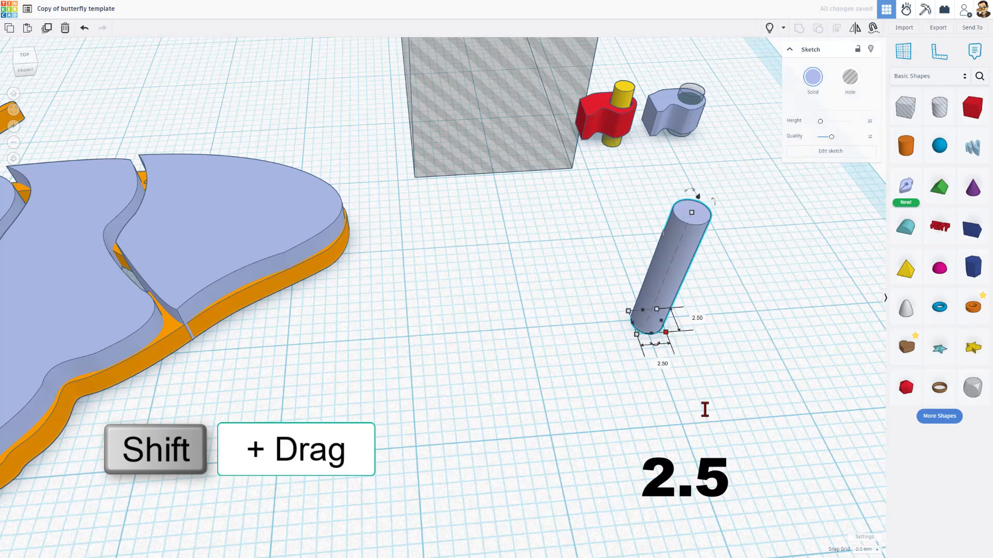
# - Turn the 2.5 mm cylinder into a hole and set its height to 5 mm
pyautogui.click(849, 82)
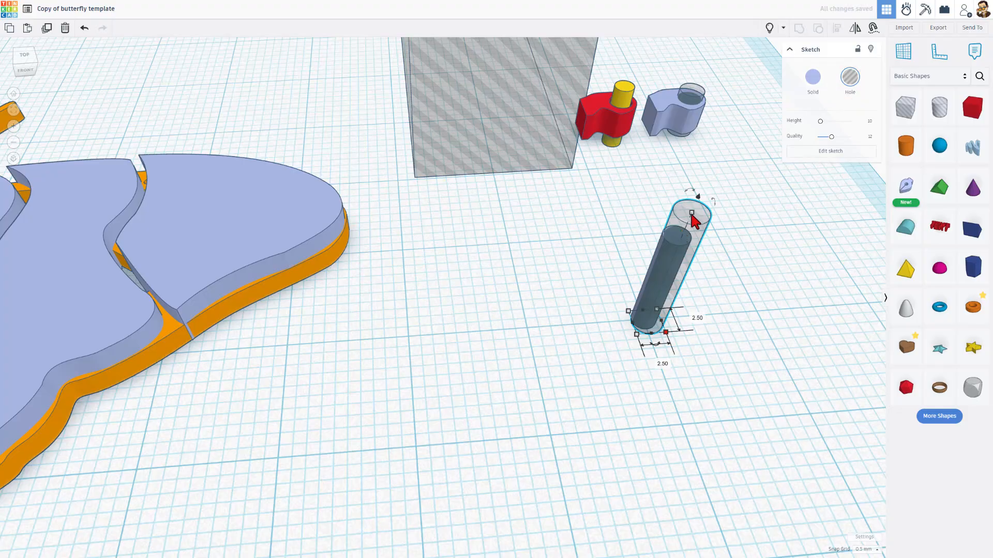
pyautogui.moveTo(691, 212); pyautogui.dragTo(672, 285)
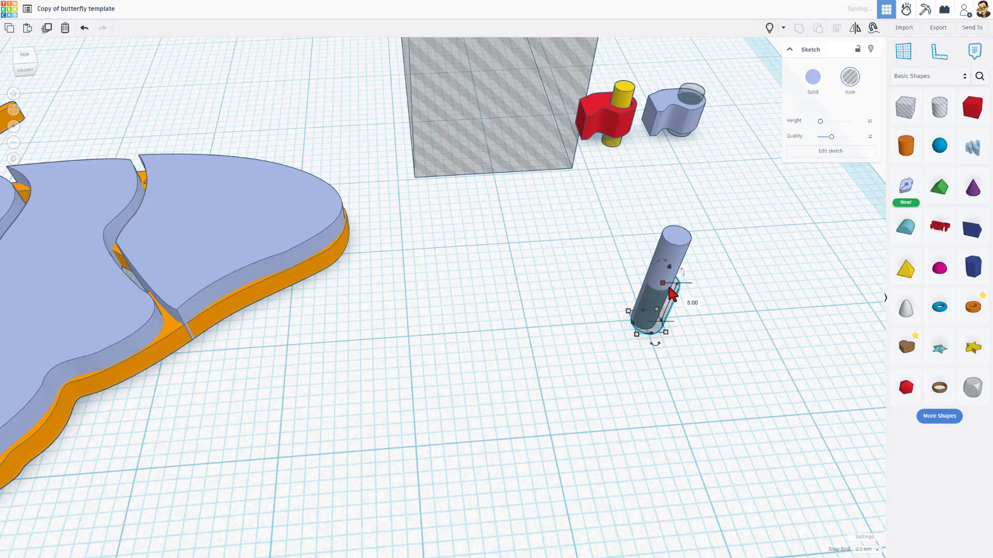
pyautogui.click(616, 286)
# - Align the solid and hole cylinders to a common centre in both horizontal directions
pyautogui.moveTo(609, 269); pyautogui.dragTo(669, 339)
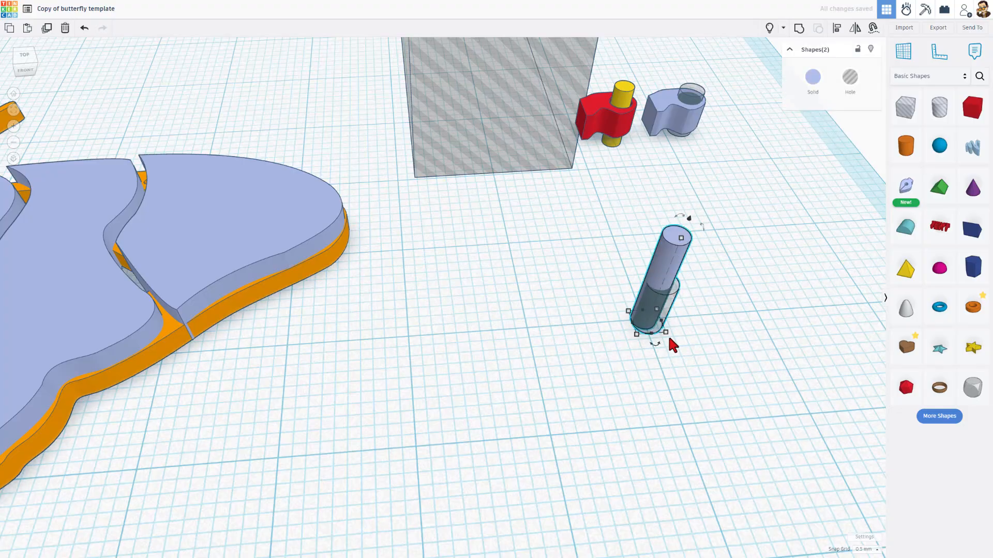
pyautogui.click(658, 269)
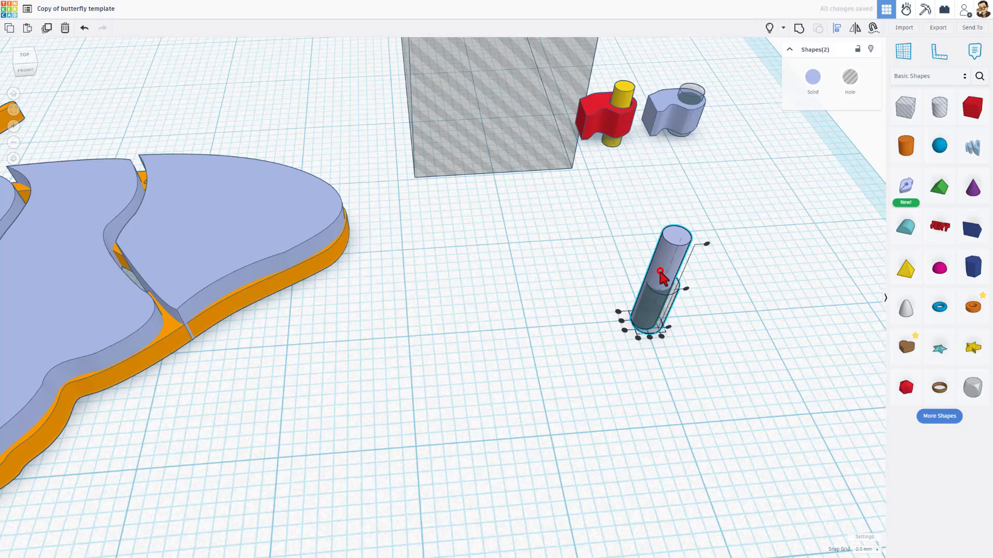
pyautogui.click(649, 337)
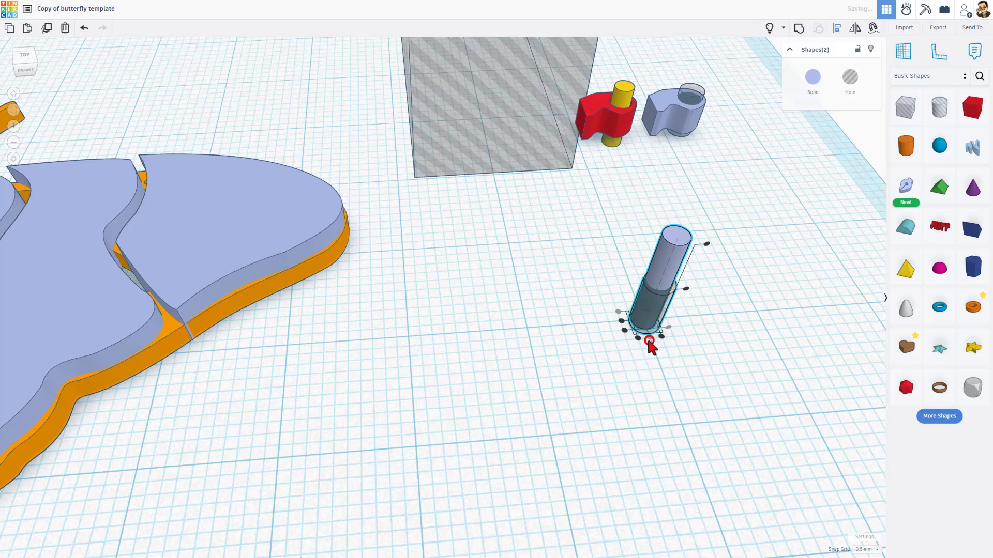
pyautogui.click(621, 321)
pyautogui.click(592, 357)
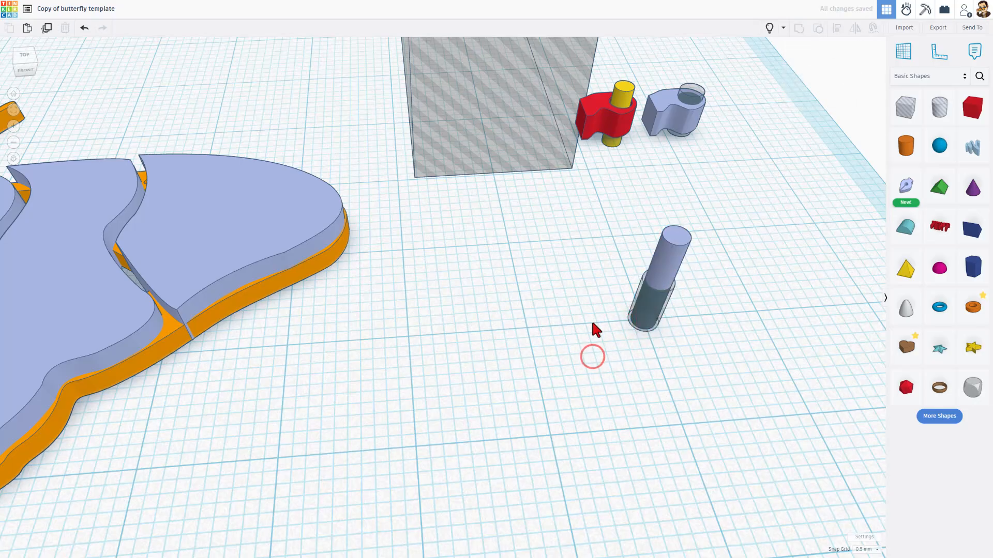
# - Duplicate the solid cylinder, colour the copy red and set its height to 12 mm
pyautogui.click(660, 274)
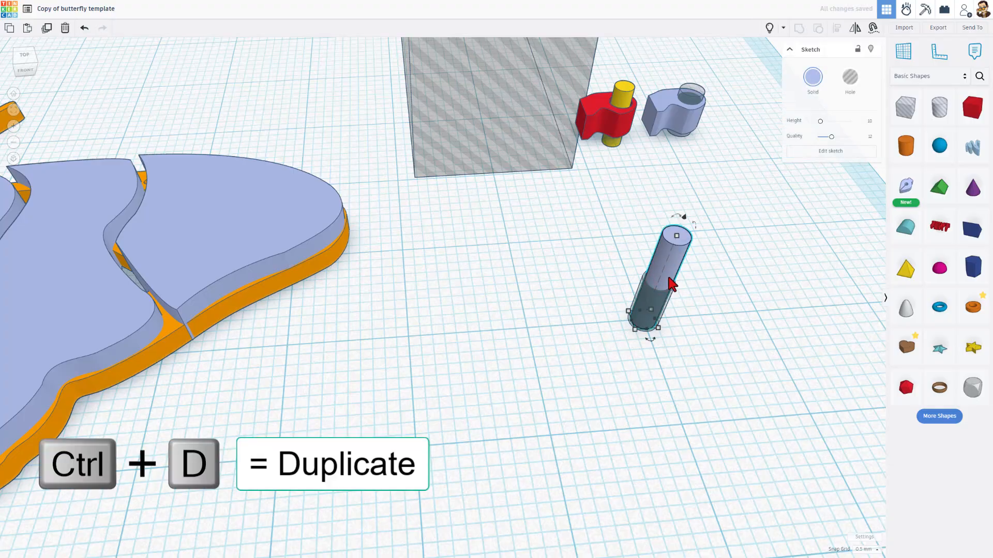
pyautogui.hotkey('ctrl', 'd')
pyautogui.click(813, 77)
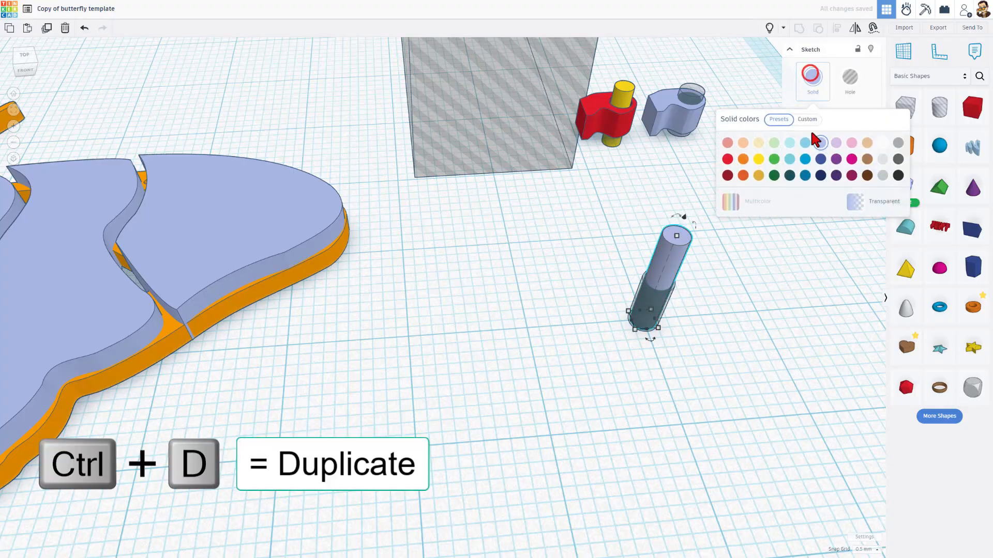
pyautogui.click(727, 164)
pyautogui.moveTo(676, 235); pyautogui.dragTo(681, 218)
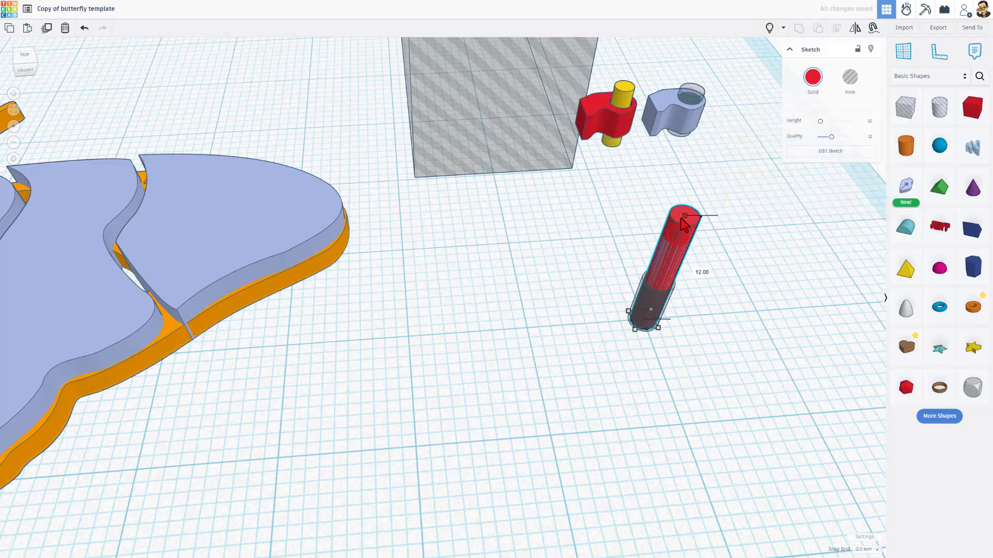
pyautogui.click(618, 226)
# - Reopen the red cylinder's sketch and remove its circle, keeping the other two circles as reference
pyautogui.click(681, 239)
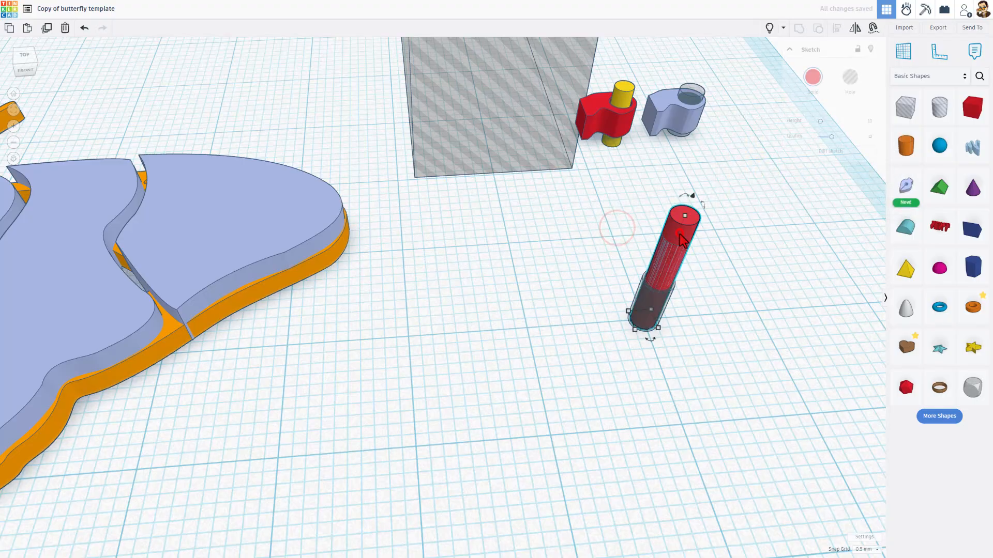
pyautogui.doubleClick(678, 232)
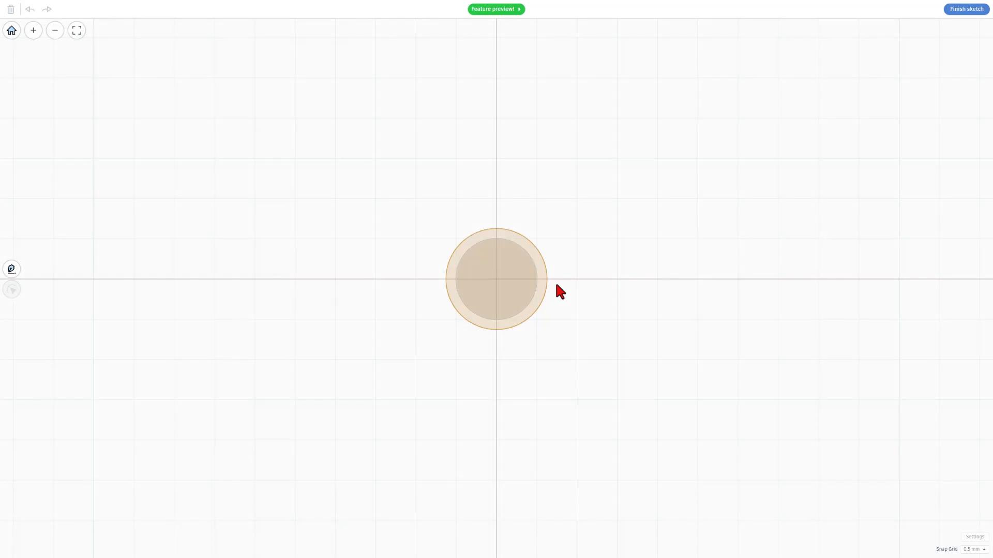
pyautogui.click(542, 265)
pyautogui.click(426, 197)
pyautogui.moveTo(403, 207); pyautogui.dragTo(630, 396)
pyautogui.press('Escape')
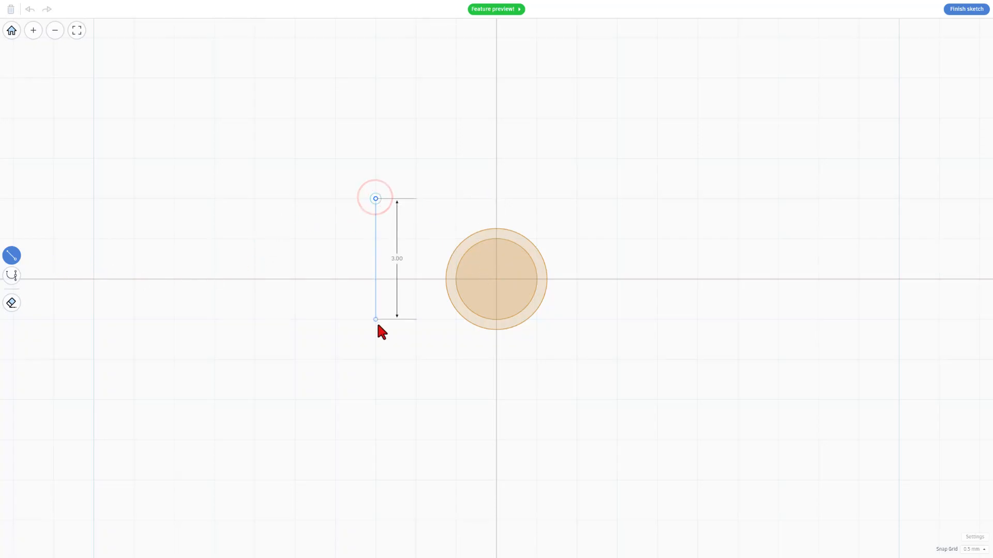
# - Draw a closed five-sided profile around the reference circles, 6 mm long and 4 mm high, with one end tapering to a centred point
pyautogui.click(377, 362)
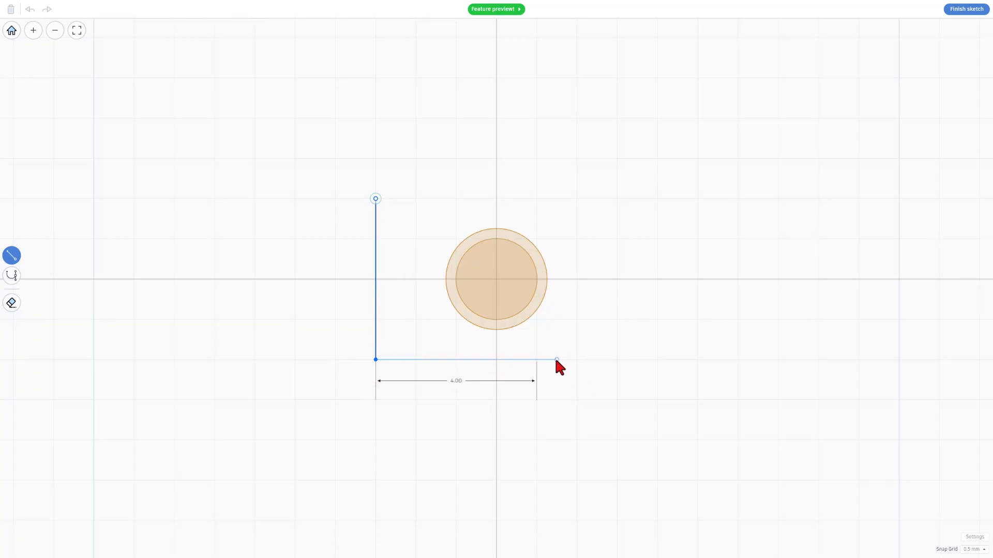
pyautogui.click(576, 361)
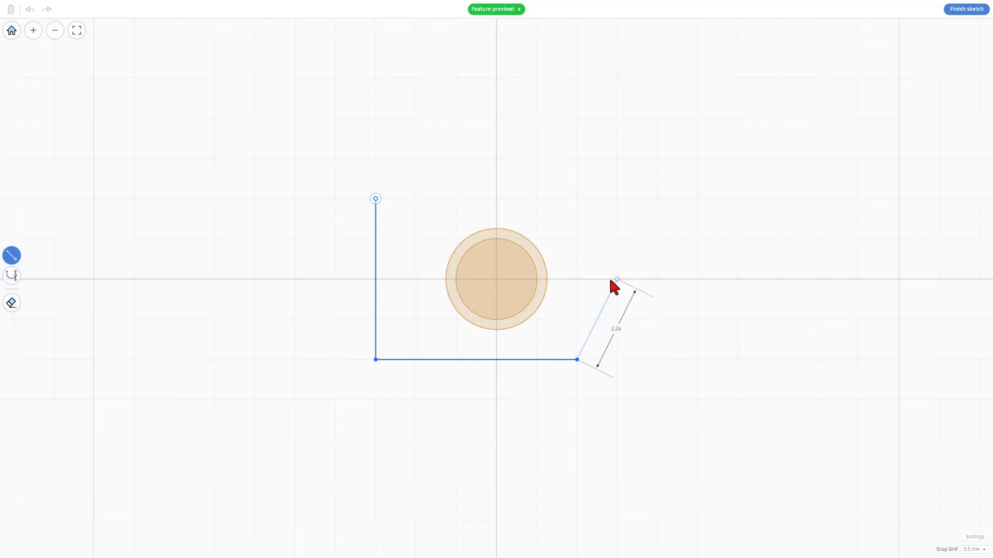
pyautogui.click(614, 280)
pyautogui.click(572, 199)
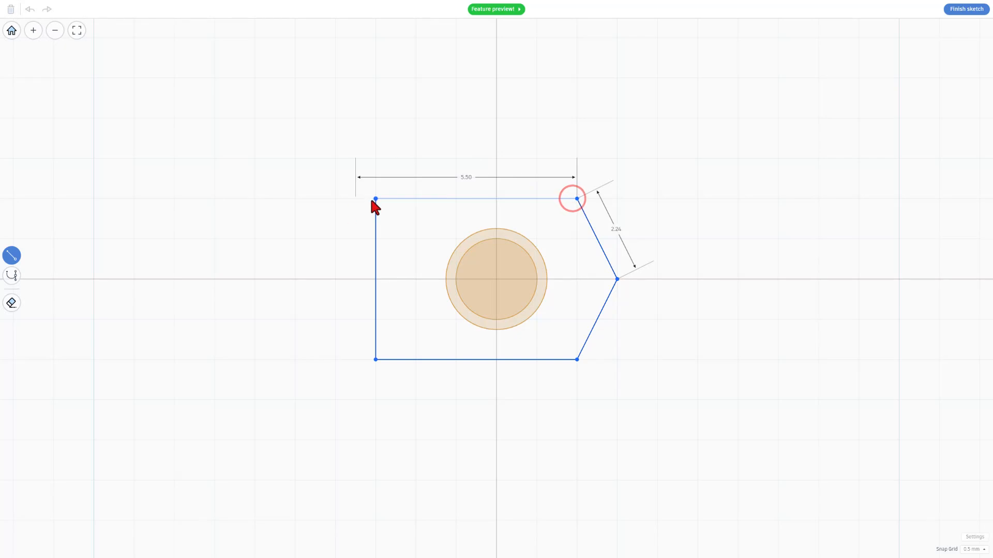
pyautogui.click(373, 200)
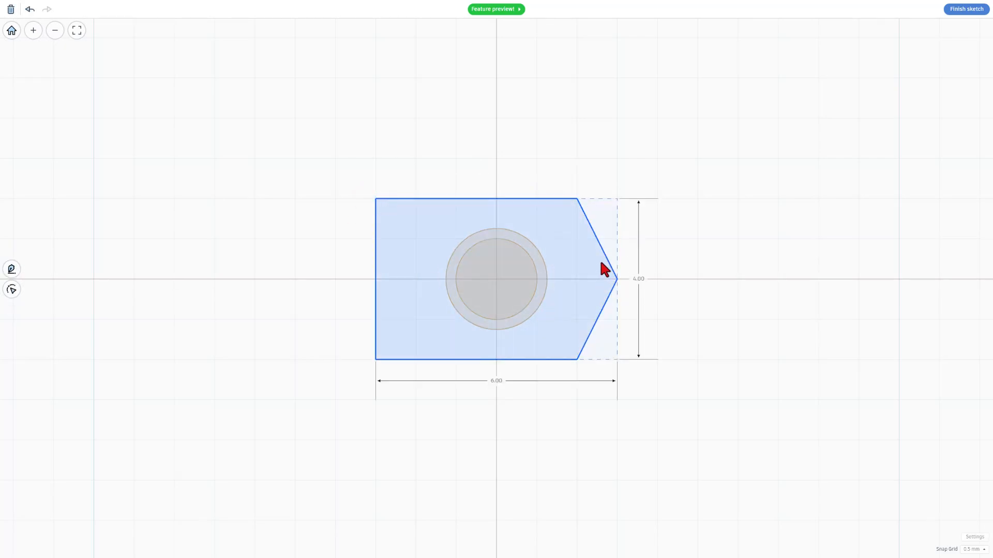
# - Convert the three points at the profile's pointed end to smooth points
pyautogui.click(575, 270)
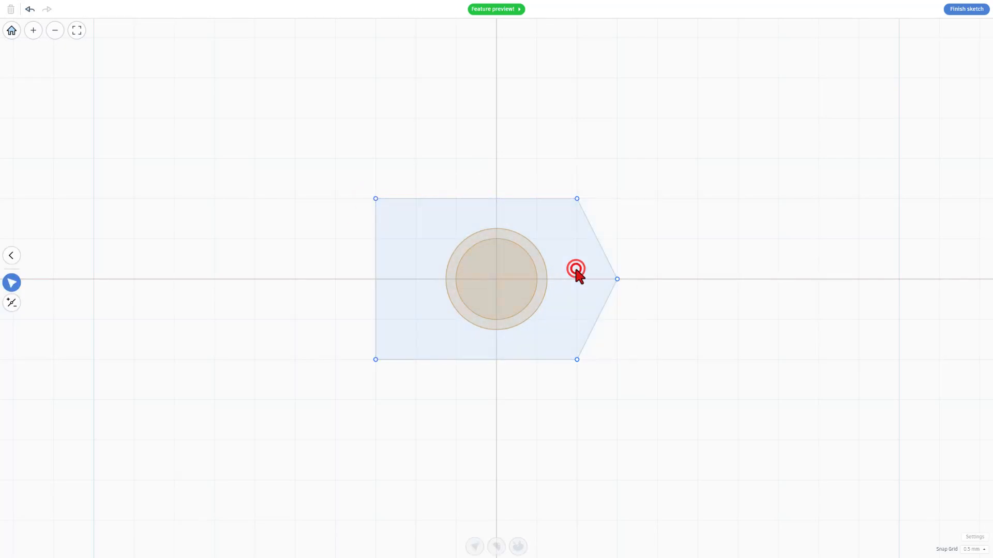
pyautogui.moveTo(568, 168); pyautogui.dragTo(649, 411)
pyautogui.press('2')
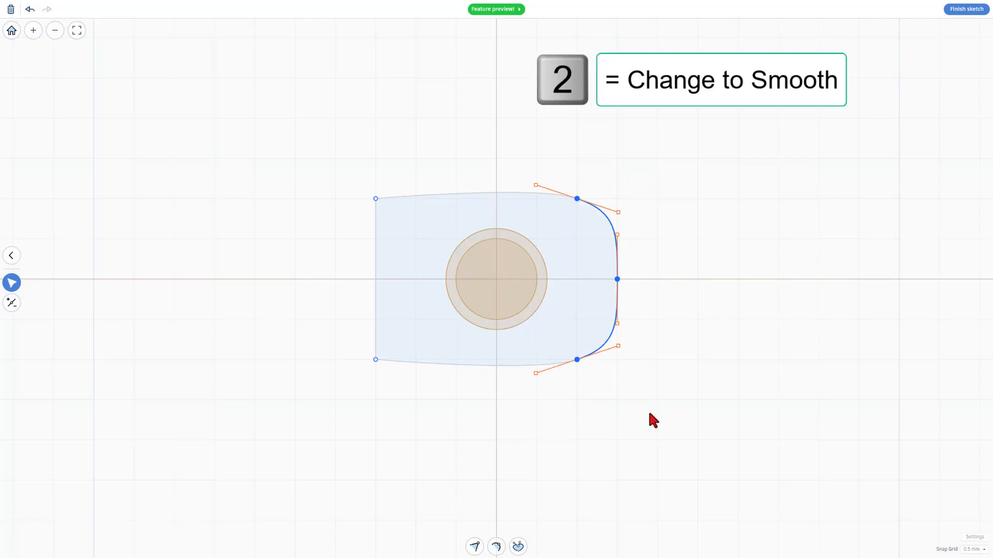
pyautogui.click(709, 308)
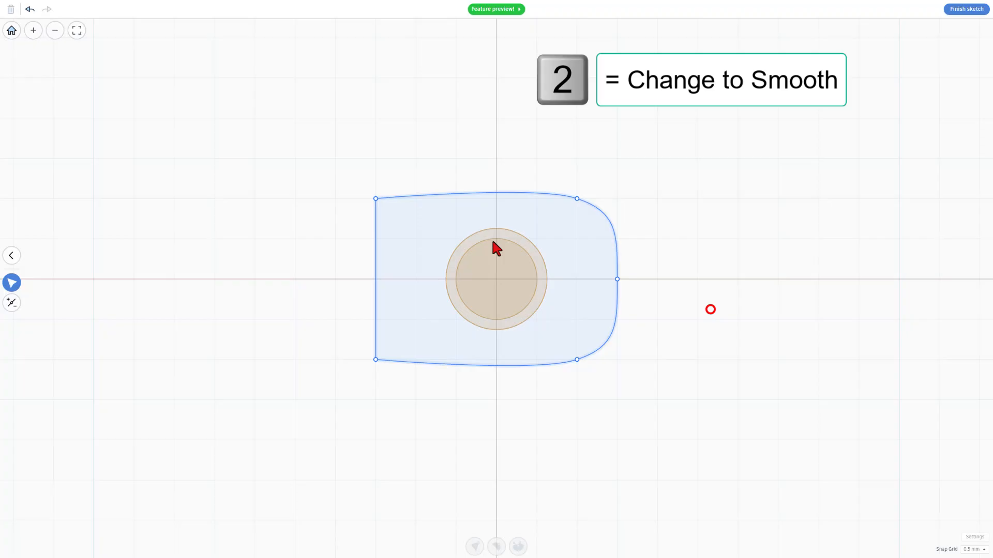
# - Convert the profile's upper and lower 5 mm edges back to straight lines
pyautogui.click(475, 192)
pyautogui.press('1')
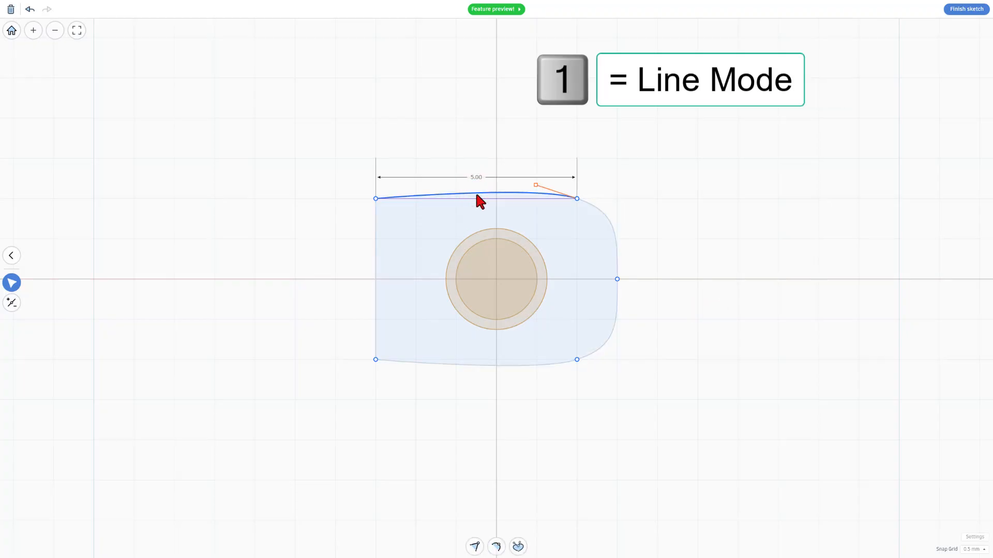
pyautogui.press('1')
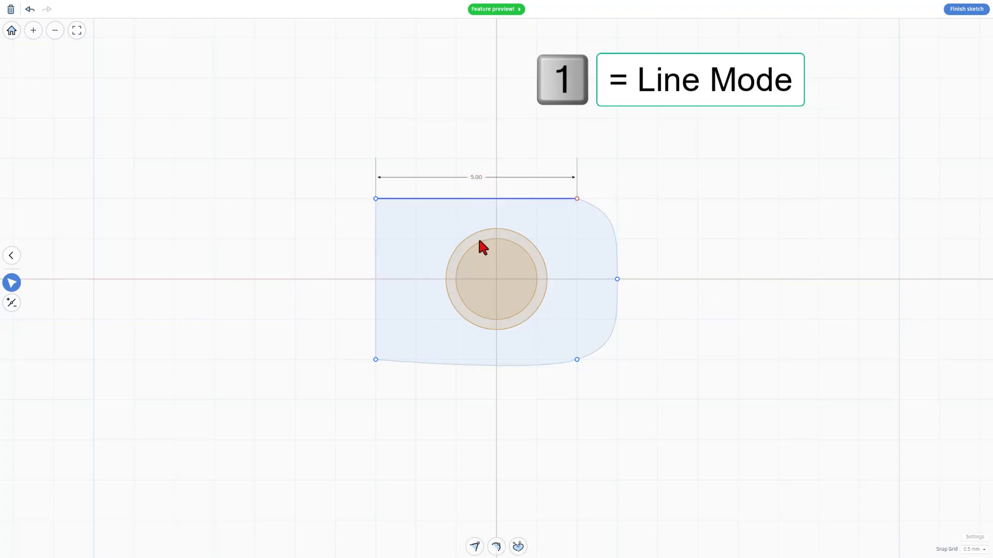
pyautogui.click(474, 365)
pyautogui.press('1')
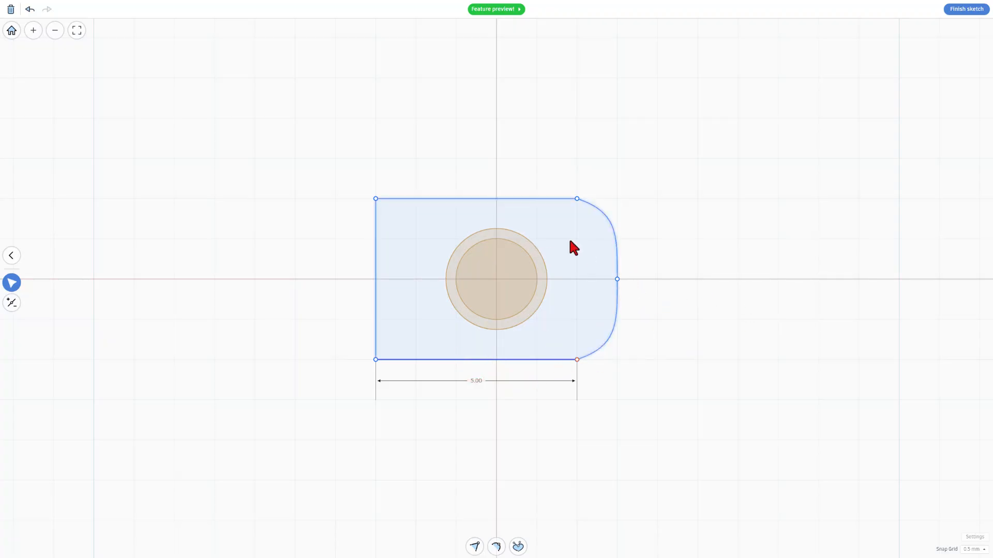
# - Move the two points where the rounded end begins 1 mm toward the flat end and the tip point 0.5 mm inward
pyautogui.click(552, 177)
pyautogui.moveTo(570, 179); pyautogui.dragTo(590, 380)
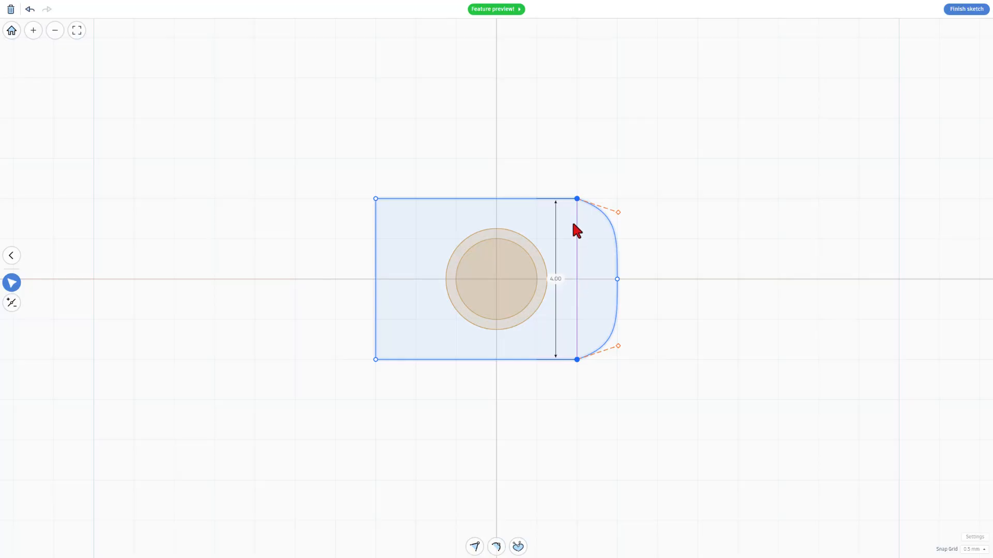
pyautogui.moveTo(577, 199); pyautogui.dragTo(536, 201)
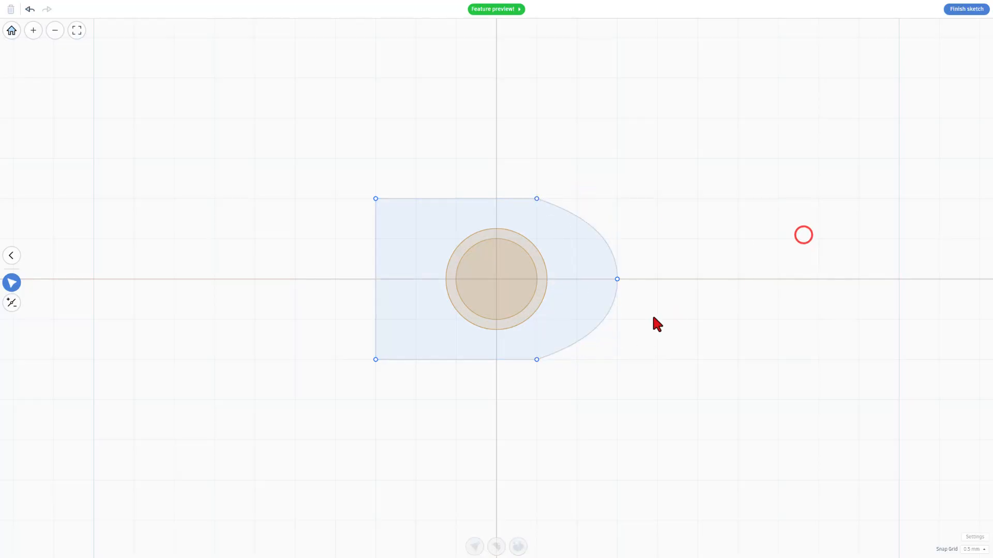
pyautogui.moveTo(618, 280); pyautogui.dragTo(603, 284)
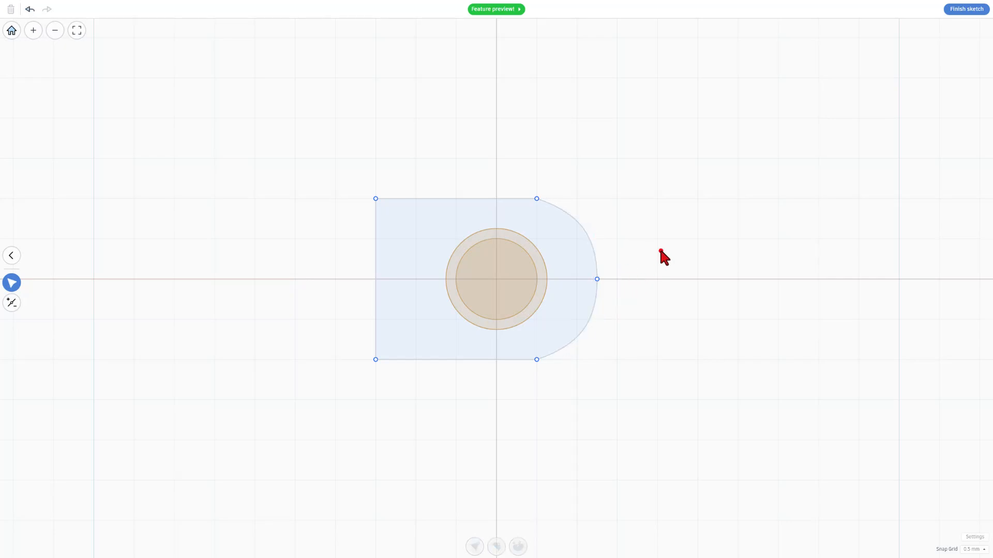
# - Finish the rounded body sketch and set the extruded connector body's height to 3 mm
pyautogui.moveTo(661, 250); pyautogui.dragTo(684, 301)
pyautogui.click(954, 8)
pyautogui.click(638, 391)
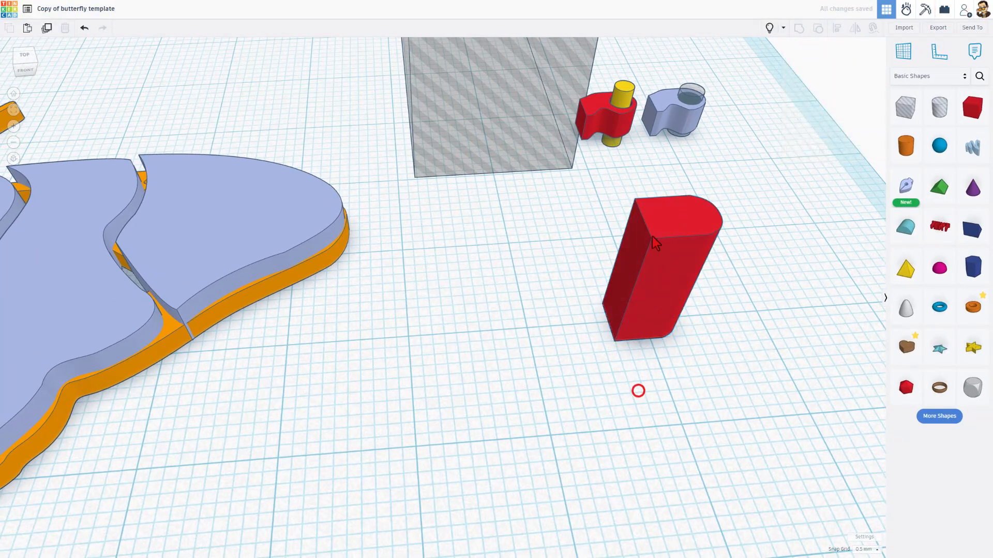
pyautogui.click(654, 239)
pyautogui.click(681, 216)
pyautogui.click(696, 275)
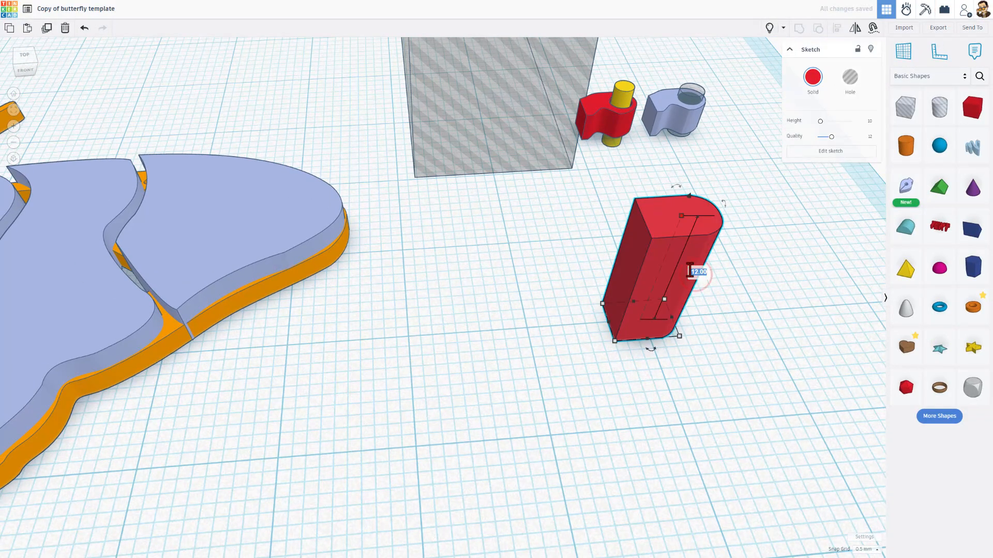
pyautogui.write('3')
pyautogui.press('Return')
pyautogui.click(649, 230)
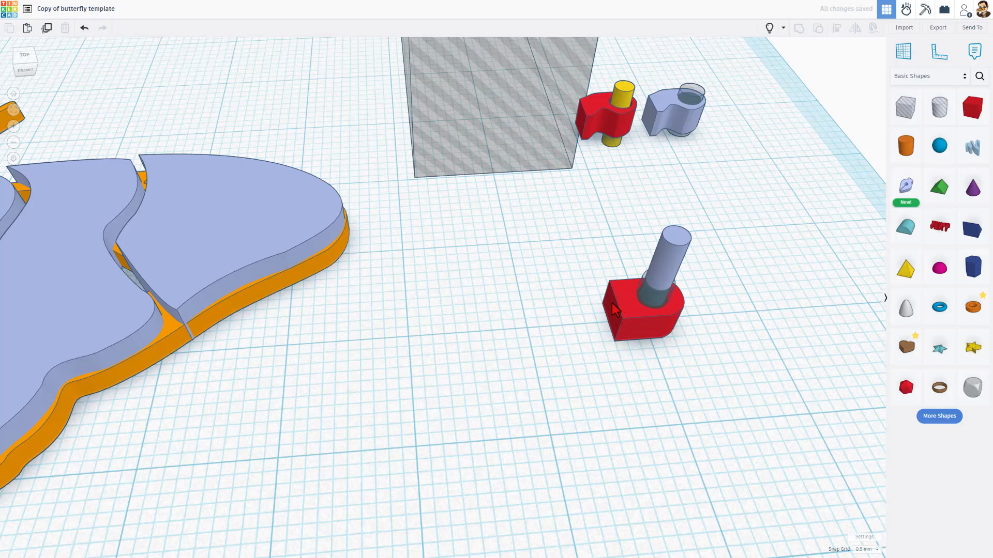
# - Group the 2.5 mm hole cylinder with the rounded body to cut the pin clearance through it
pyautogui.click(642, 305)
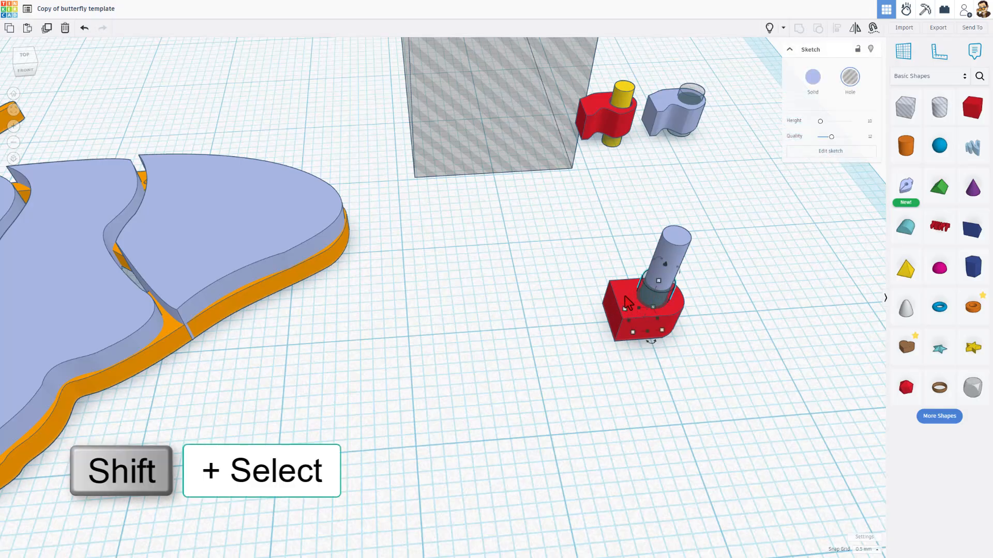
pyautogui.keyDown('shift'); pyautogui.click(620, 303); pyautogui.keyUp('shift')
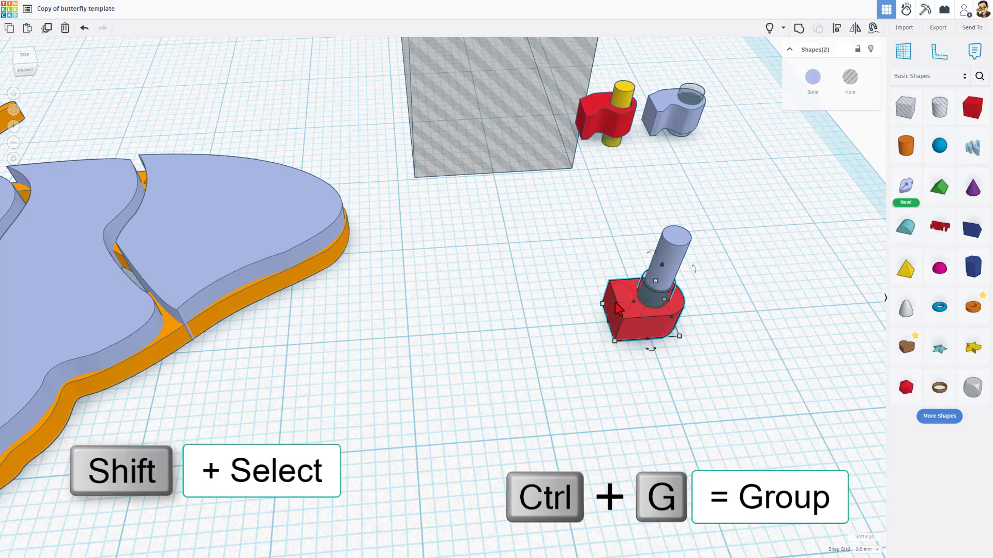
pyautogui.hotkey('ctrl', 'g')
# - Set the height of the pin standing in the connector body to 6 mm
pyautogui.moveTo(666, 372)
pyautogui.mouseDown(button='right')
pyautogui.moveTo(670, 412)
pyautogui.moveTo(667, 374)
pyautogui.mouseUp(button='right')
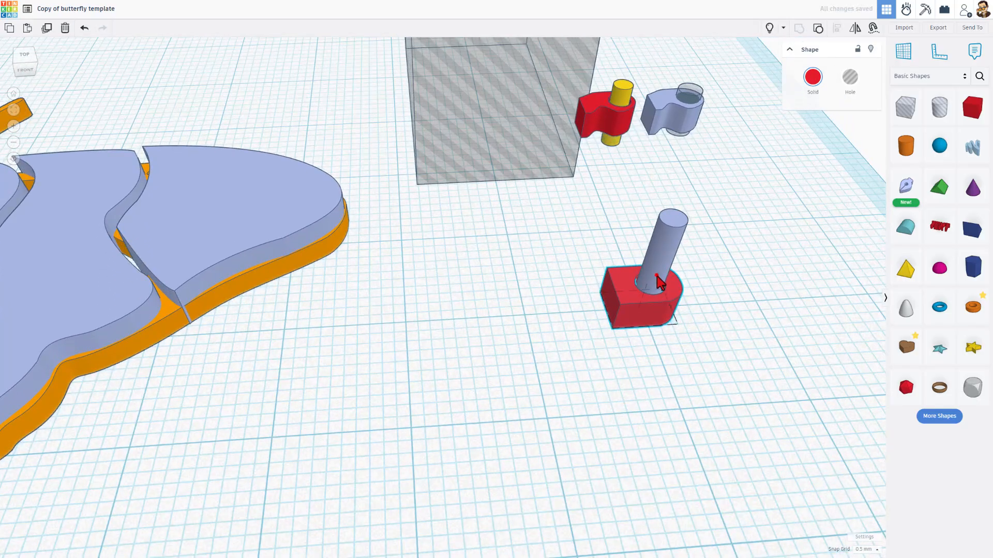
pyautogui.click(672, 219)
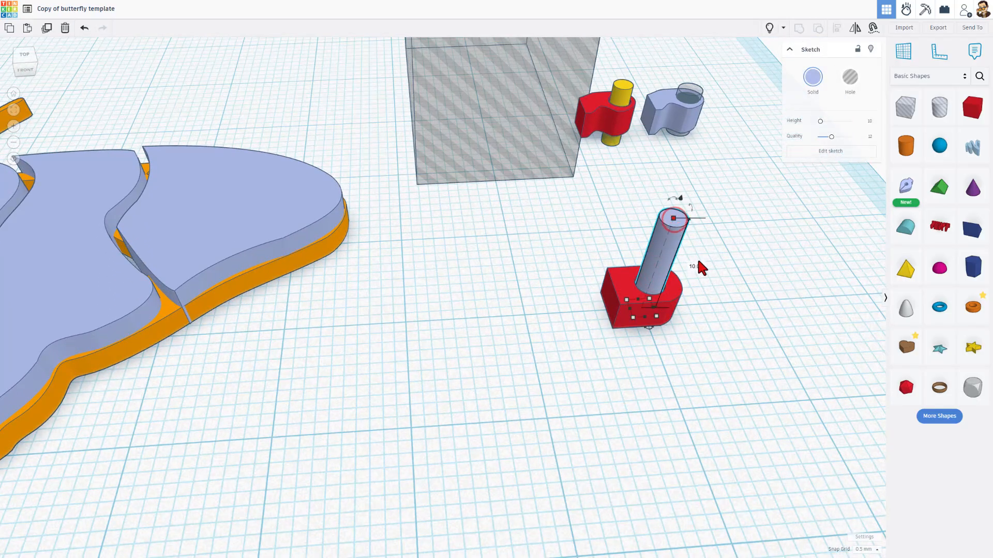
pyautogui.click(696, 266)
pyautogui.write('6')
pyautogui.press('Return')
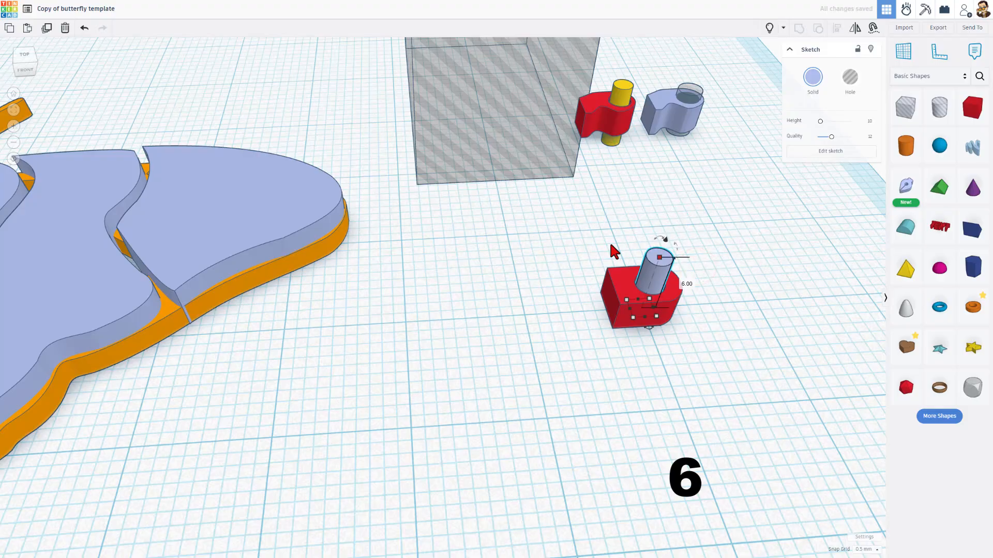
# - Align the connector body and the pin to their vertical centre so the pin protrudes equally above and below
pyautogui.click(536, 291)
pyautogui.moveTo(556, 228); pyautogui.dragTo(653, 317)
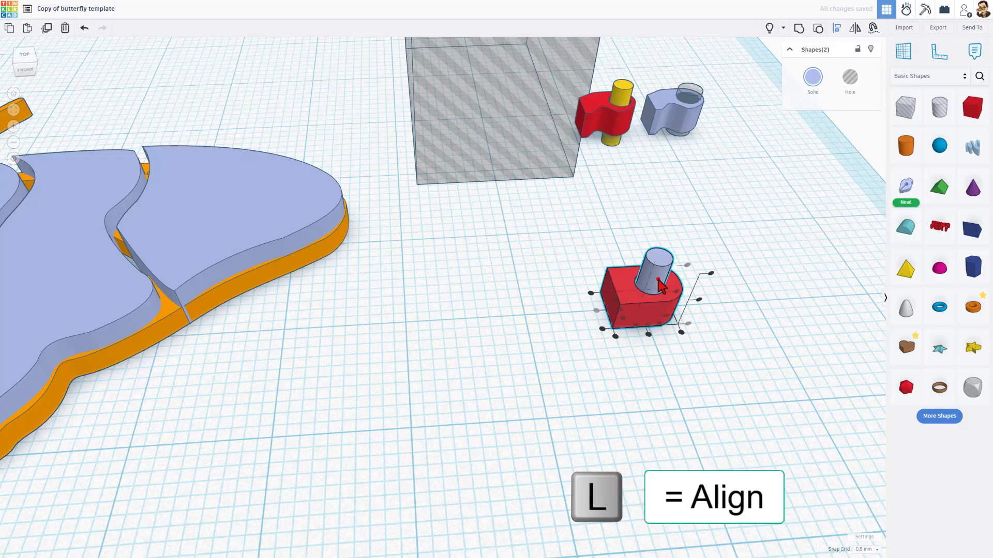
pyautogui.press('l')
pyautogui.click(677, 294)
pyautogui.click(689, 316)
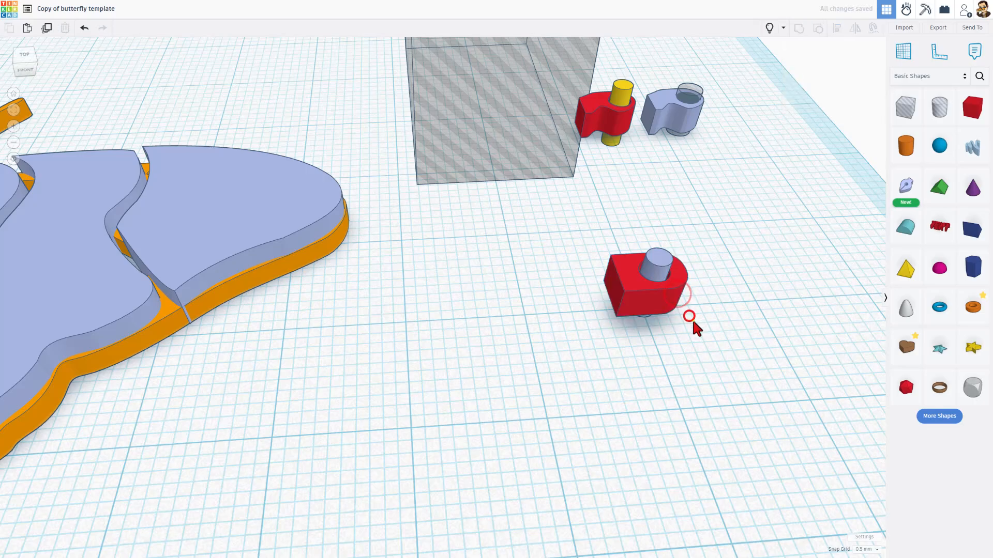
# - Edit the connector body's sketch to move its flat end edge 1 mm outward, and finish the sketch
pyautogui.moveTo(692, 319); pyautogui.dragTo(665, 287, button='right')
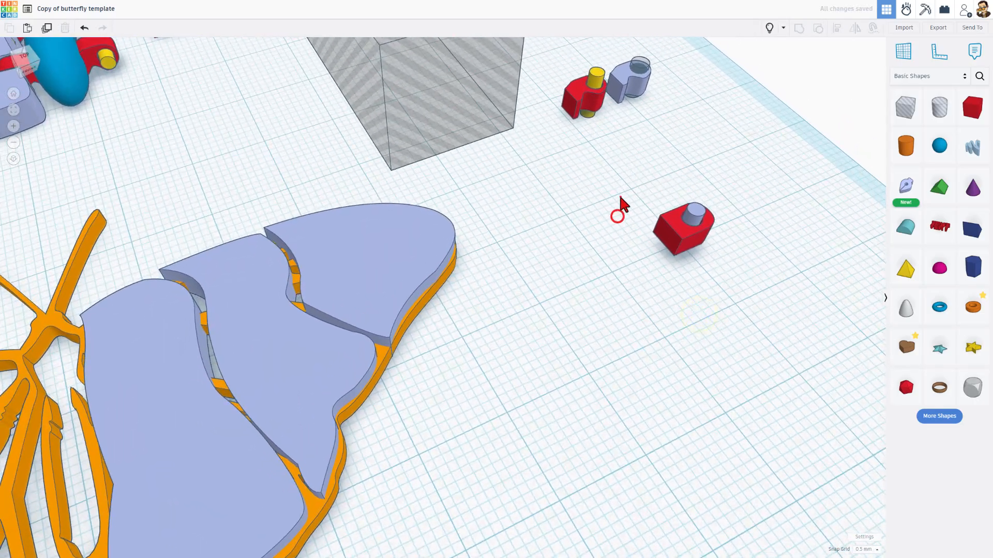
pyautogui.moveTo(620, 198); pyautogui.dragTo(830, 363, button='right')
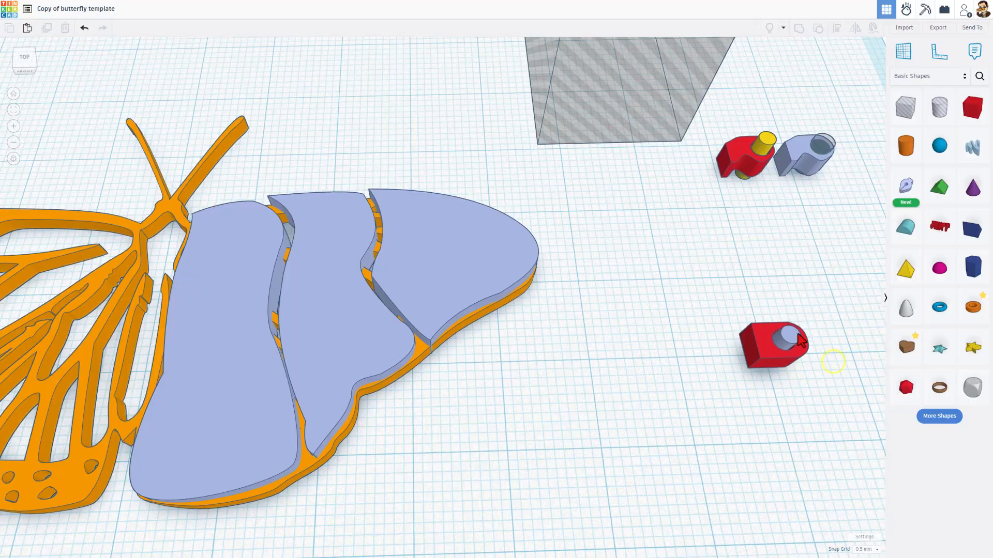
pyautogui.click(759, 344)
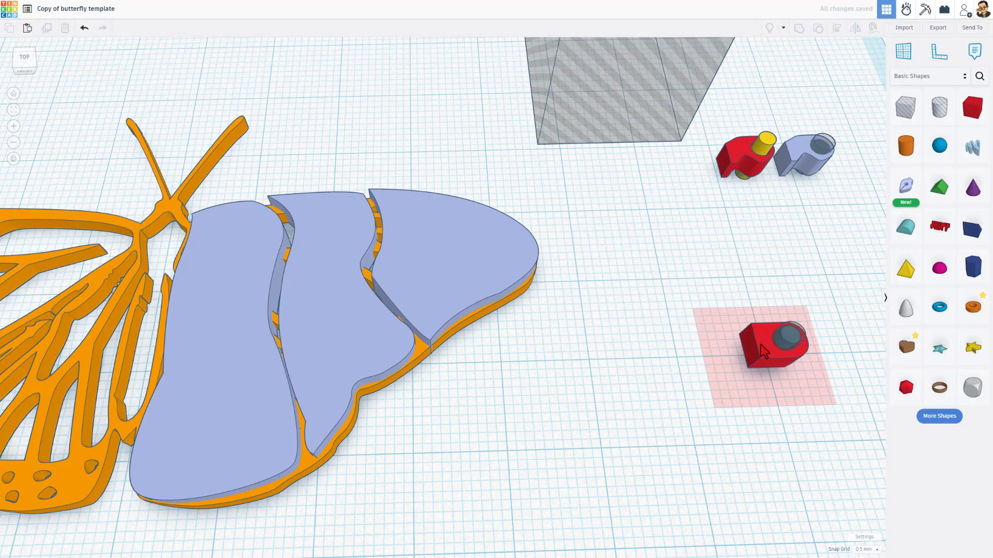
pyautogui.doubleClick(765, 345)
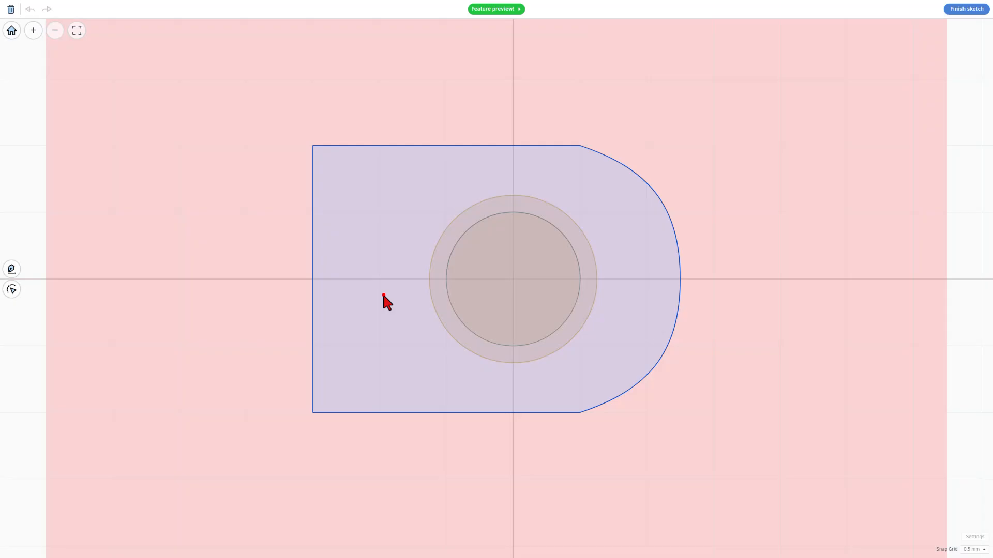
pyautogui.click(383, 295)
pyautogui.moveTo(313, 280)
pyautogui.mouseDown()
pyautogui.moveTo(265, 269)
pyautogui.moveTo(316, 279)
pyautogui.mouseUp()
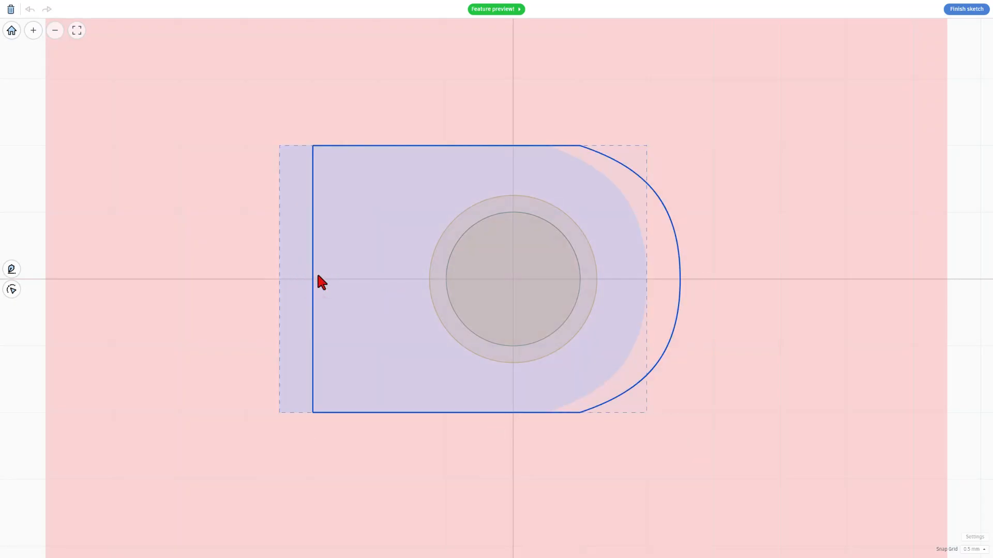
pyautogui.click(331, 267)
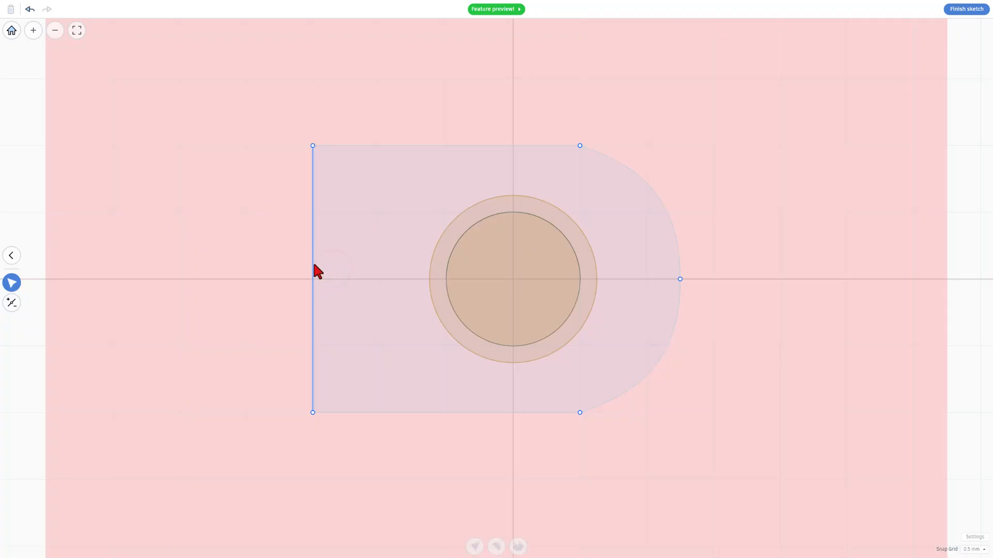
pyautogui.click(314, 264)
pyautogui.moveTo(313, 265); pyautogui.dragTo(247, 266)
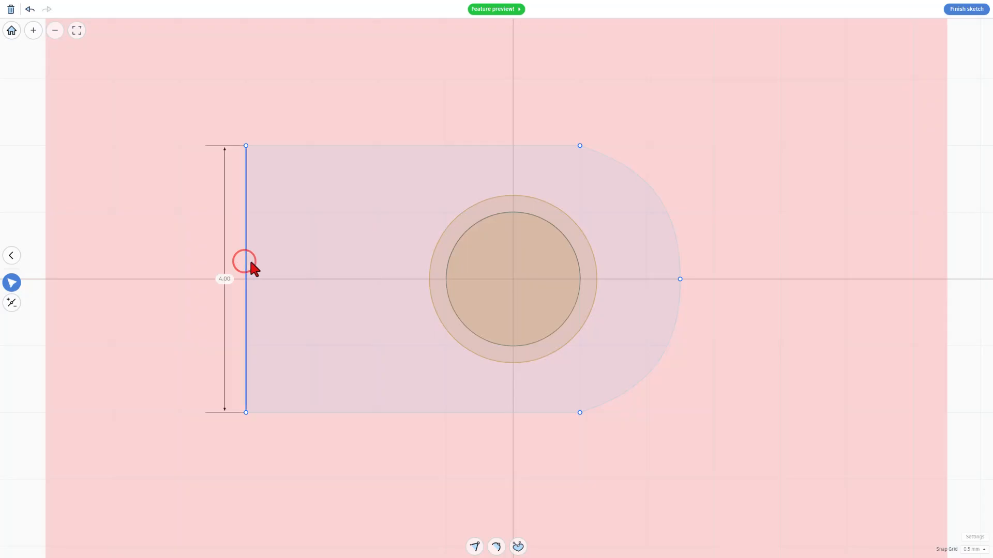
pyautogui.scroll(-3, 314, 262)
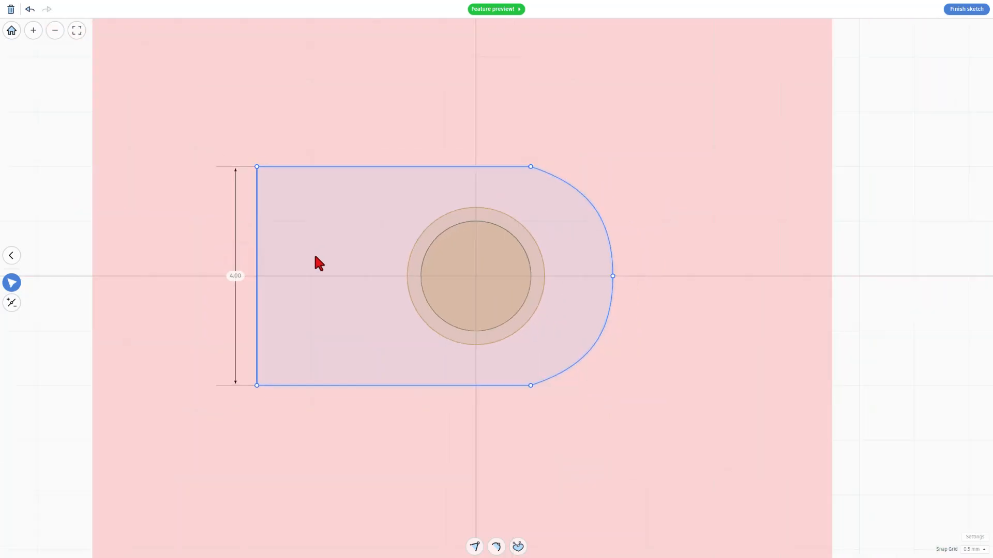
pyautogui.click(955, 11)
pyautogui.scroll(-1, 693, 365)
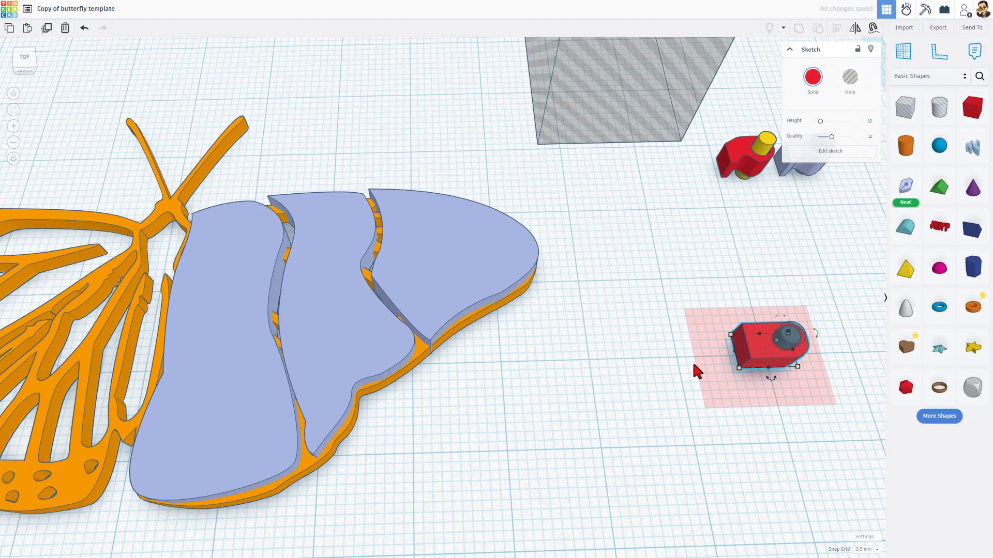
pyautogui.click(667, 370)
pyautogui.scroll(1, 671, 377)
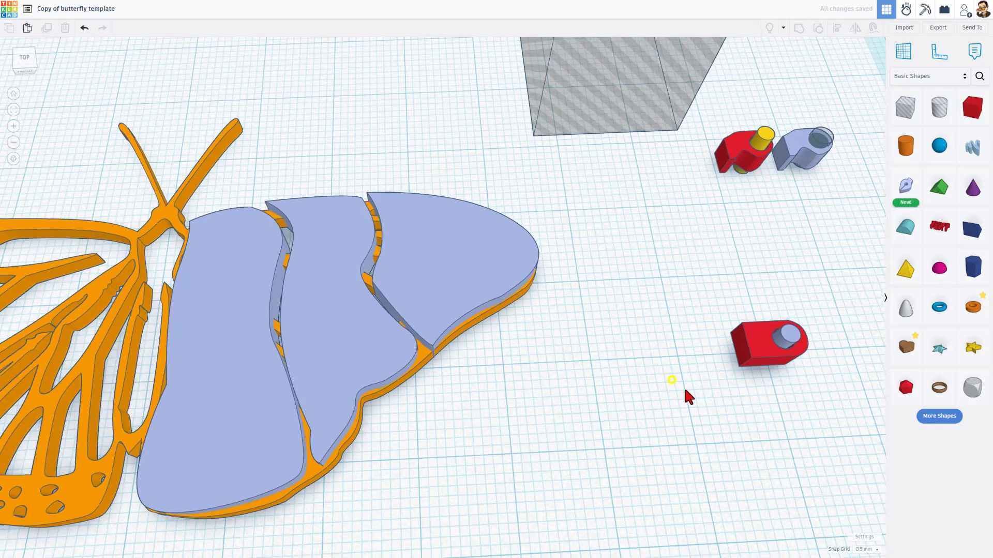
# - Duplicate the connector body together with its pin and move the copy toward the wing sections
pyautogui.moveTo(685, 389); pyautogui.dragTo(681, 316, button='right')
pyautogui.moveTo(703, 295); pyautogui.dragTo(796, 365)
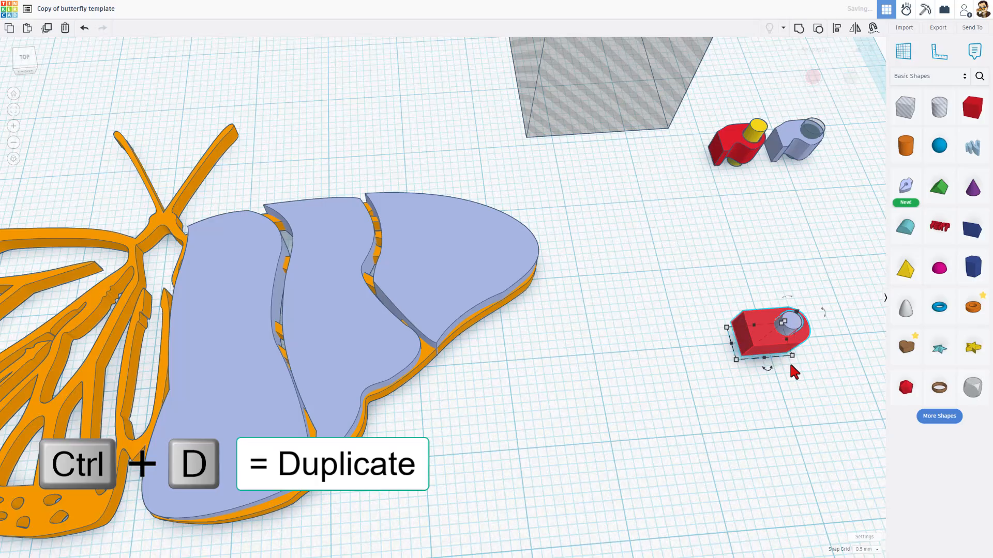
pyautogui.hotkey('ctrl', 'd')
pyautogui.press('Left')
pyautogui.press('Left')
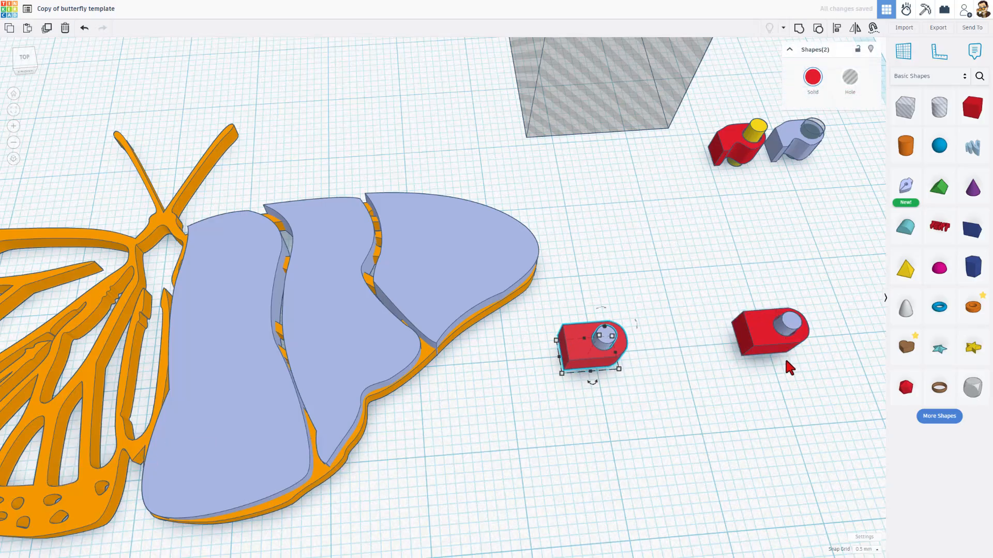
# - Rotate the duplicated connector 90° about its long axis so that its pin lies horizontally
pyautogui.moveTo(599, 399); pyautogui.dragTo(655, 221, button='right')
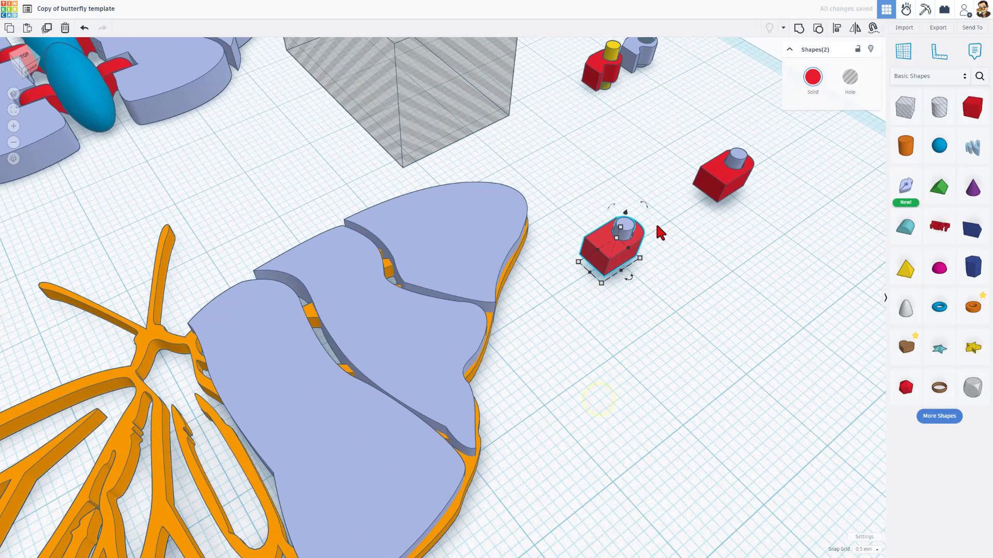
pyautogui.moveTo(647, 204); pyautogui.dragTo(646, 207)
pyautogui.moveTo(658, 241); pyautogui.dragTo(657, 263)
pyautogui.click(617, 295)
pyautogui.moveTo(616, 296); pyautogui.dragTo(551, 308, button='right')
# - Group the rotated connector's body and pin into one shape and colour it red
pyautogui.moveTo(556, 277); pyautogui.dragTo(610, 349)
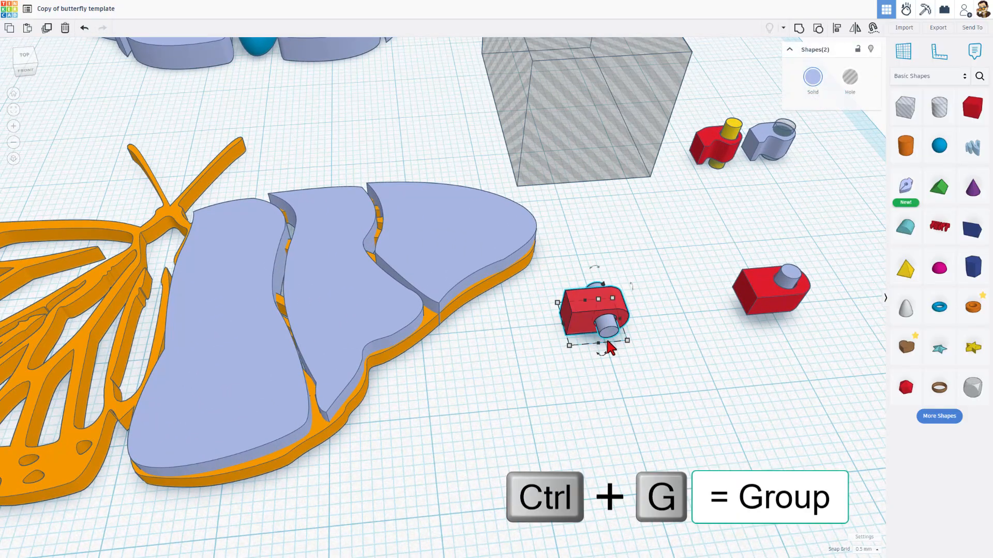
pyautogui.hotkey('ctrl', 'g')
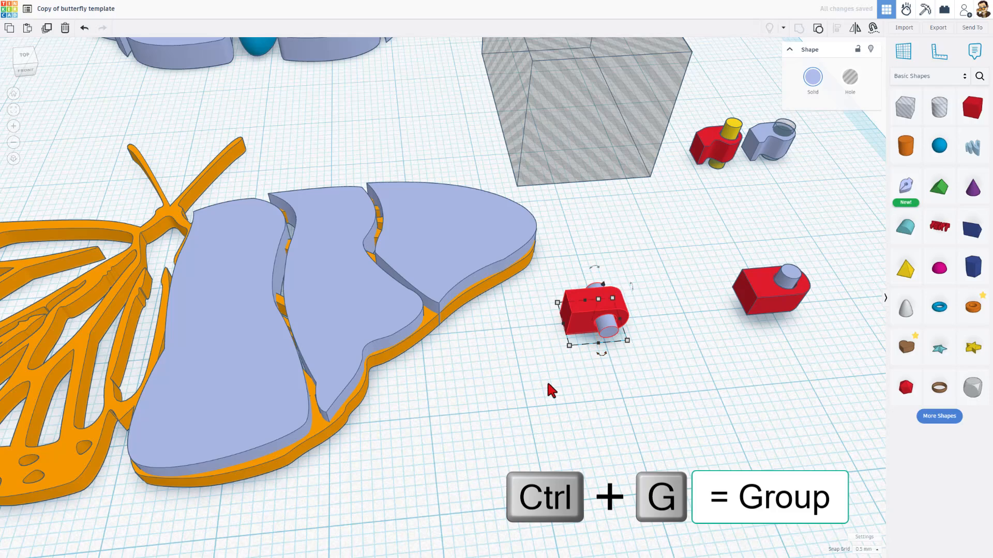
pyautogui.click(547, 384)
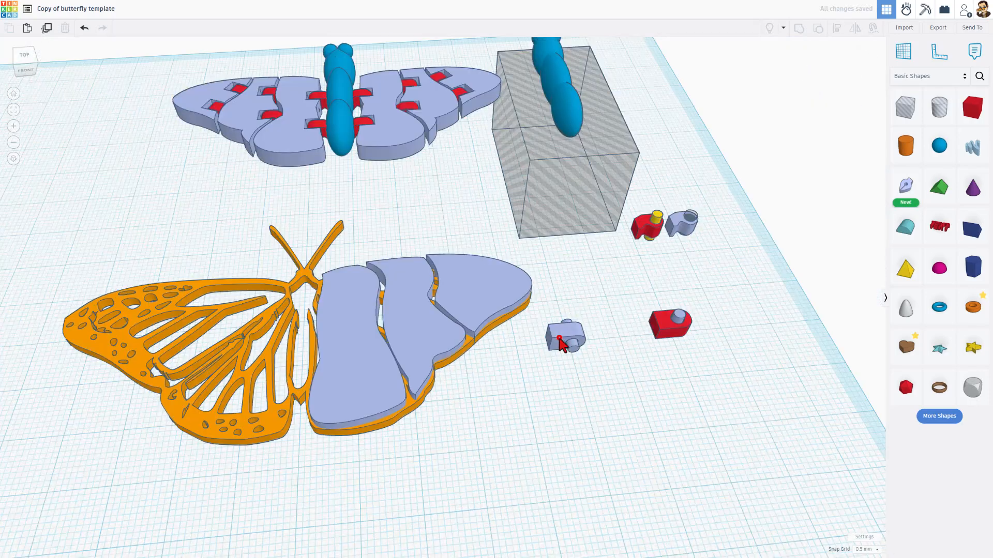
pyautogui.click(560, 340)
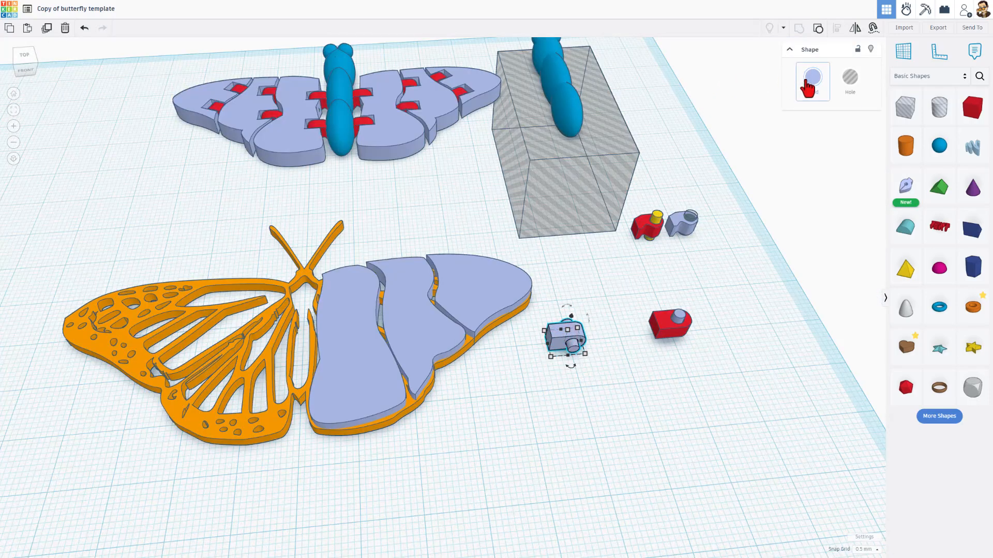
pyautogui.click(811, 79)
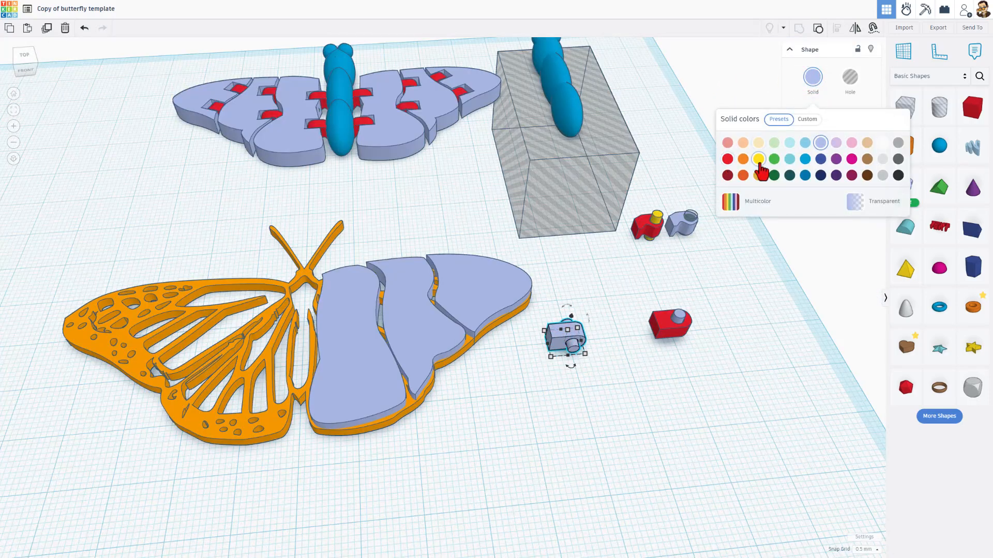
pyautogui.click(727, 159)
pyautogui.click(538, 298)
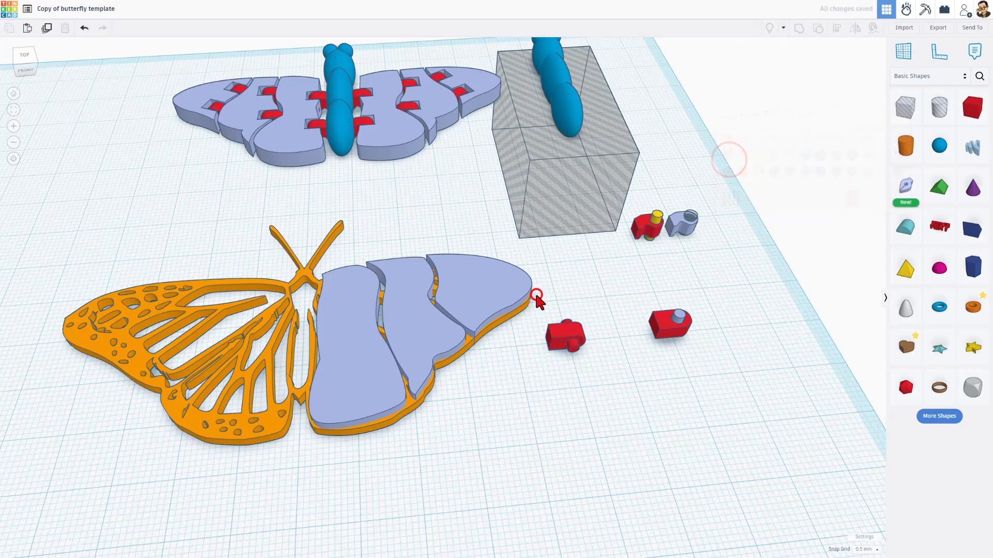
pyautogui.click(656, 226)
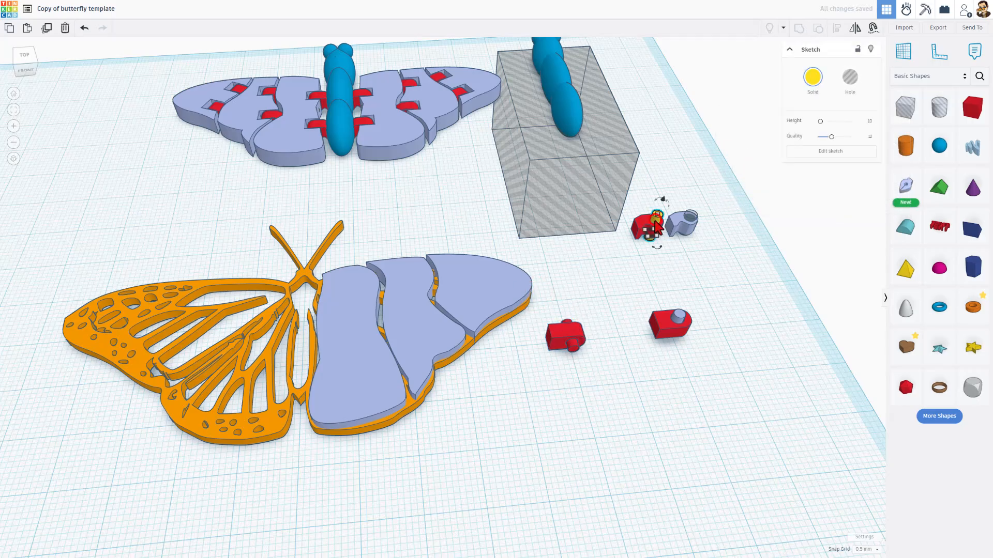
pyautogui.click(645, 223)
pyautogui.click(599, 303)
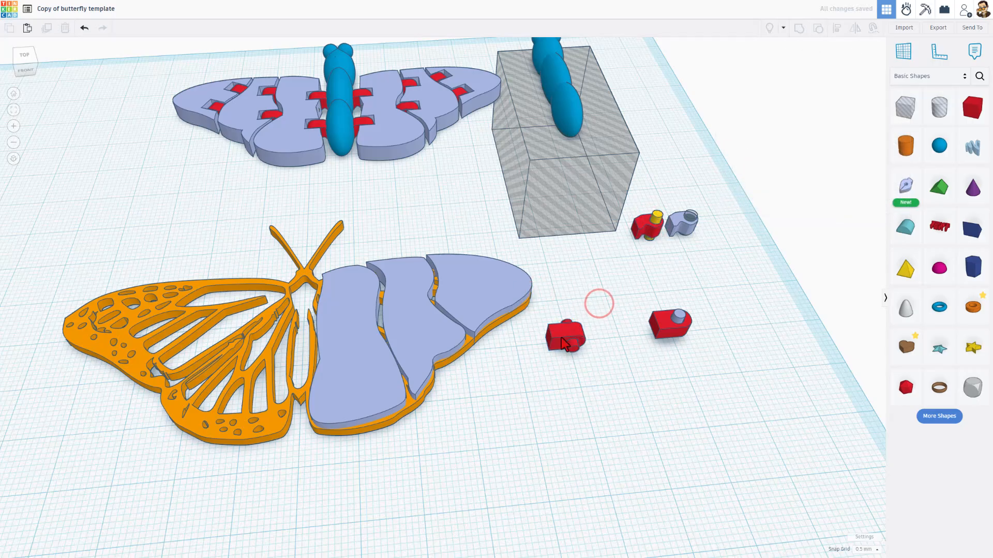
pyautogui.click(558, 339)
pyautogui.click(498, 417)
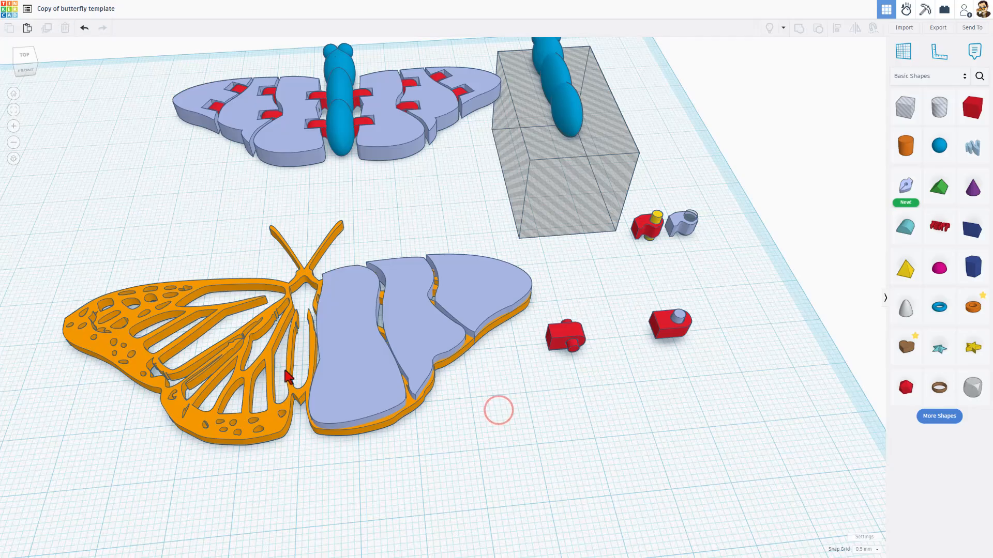
# - Remove the orange butterfly template from the workplane and make the wing sections transparent
pyautogui.press('t')
pyautogui.scroll(3, 499, 411)
pyautogui.scroll(-3, 614, 390)
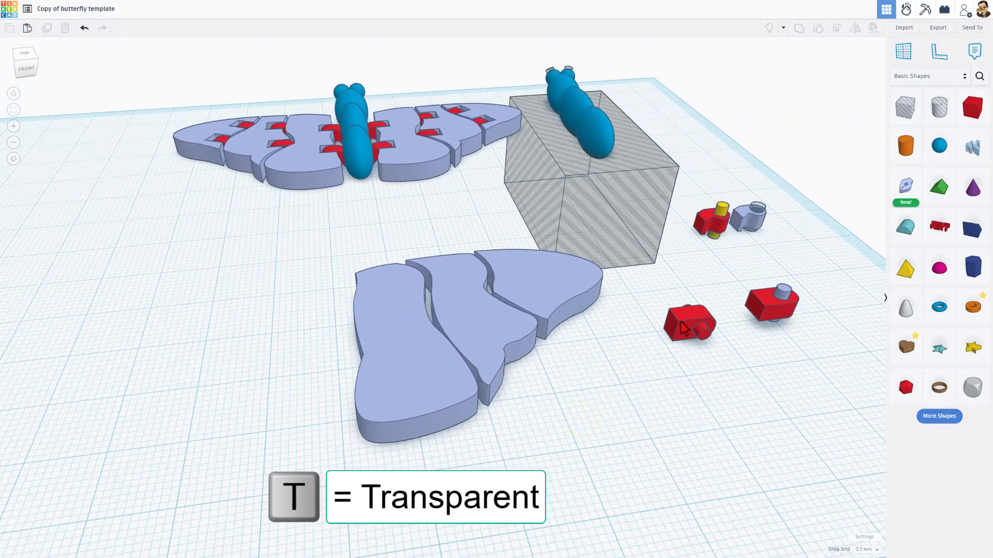
pyautogui.click(538, 279)
pyautogui.press('t')
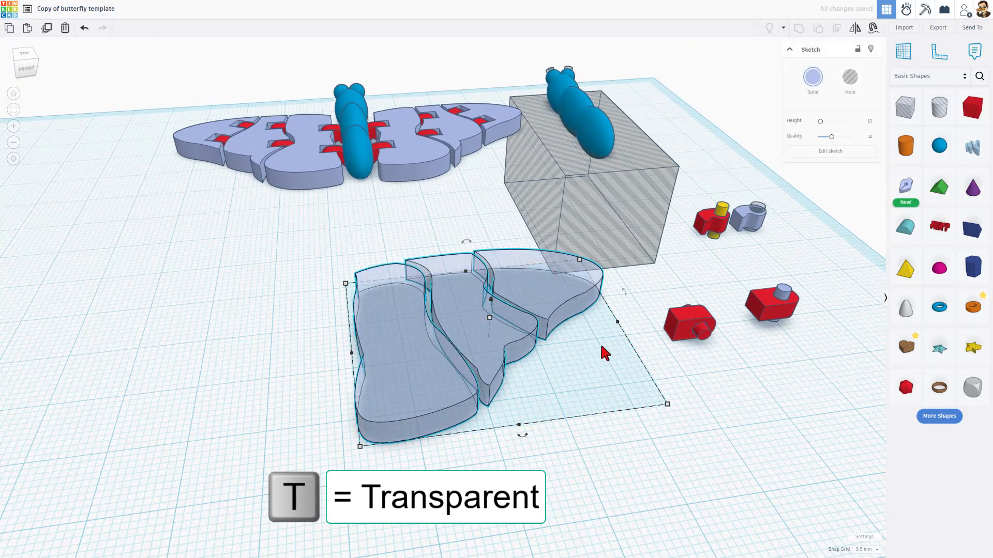
pyautogui.moveTo(654, 410); pyautogui.dragTo(583, 479, button='right')
pyautogui.scroll(3, 404, 351)
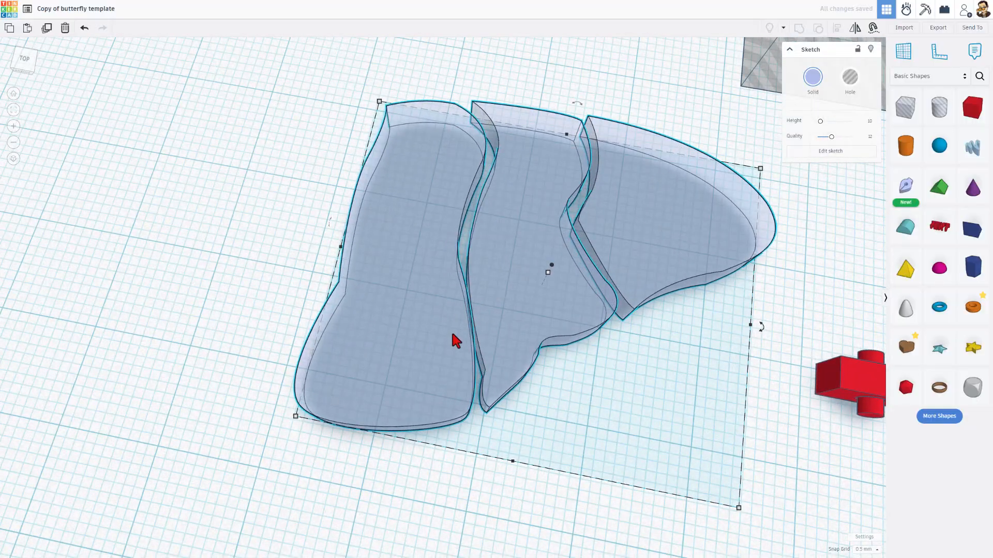
# - In the wing sketch, move the inner section's outer-edge point 0.5 mm inward, break its handles and bend the curve away from the middle section
pyautogui.click(459, 321)
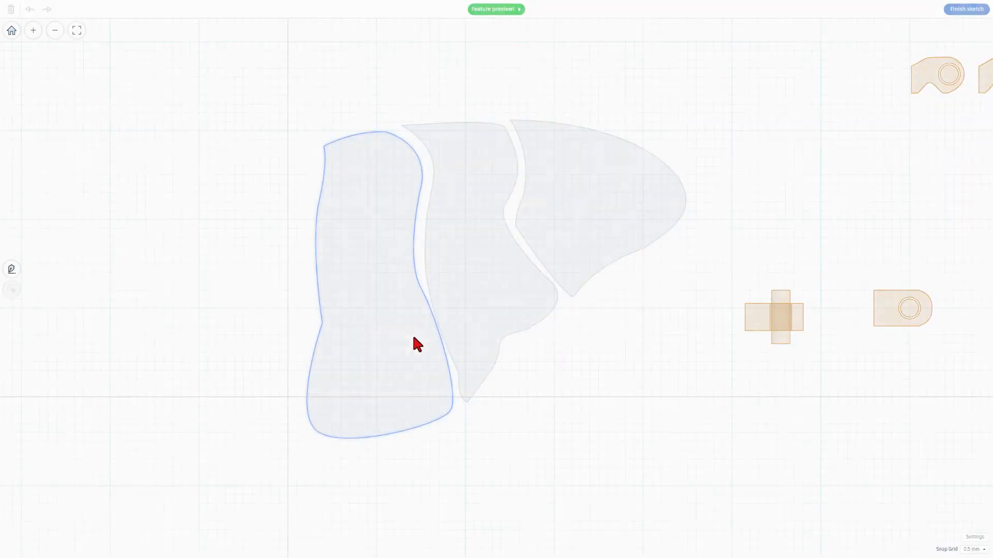
pyautogui.click(419, 329)
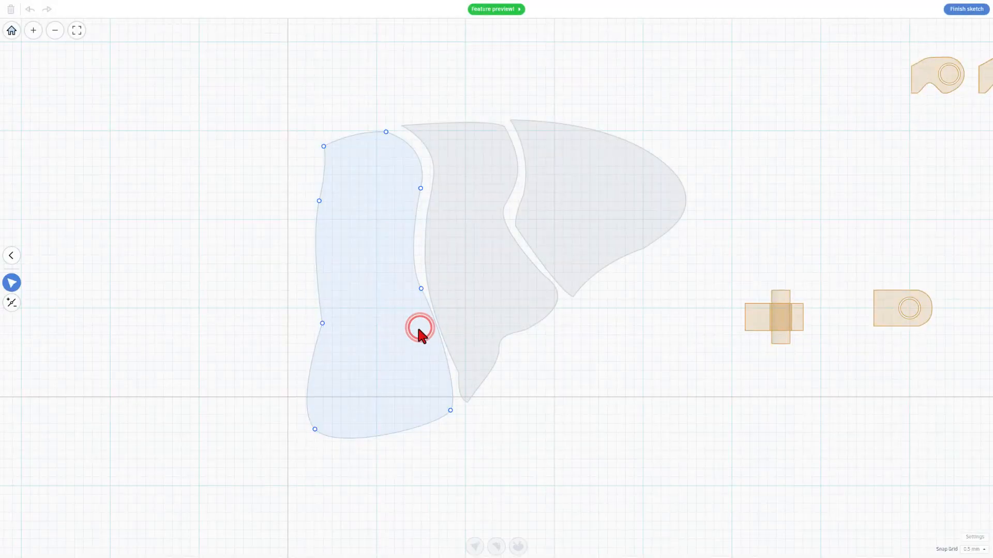
pyautogui.click(421, 289)
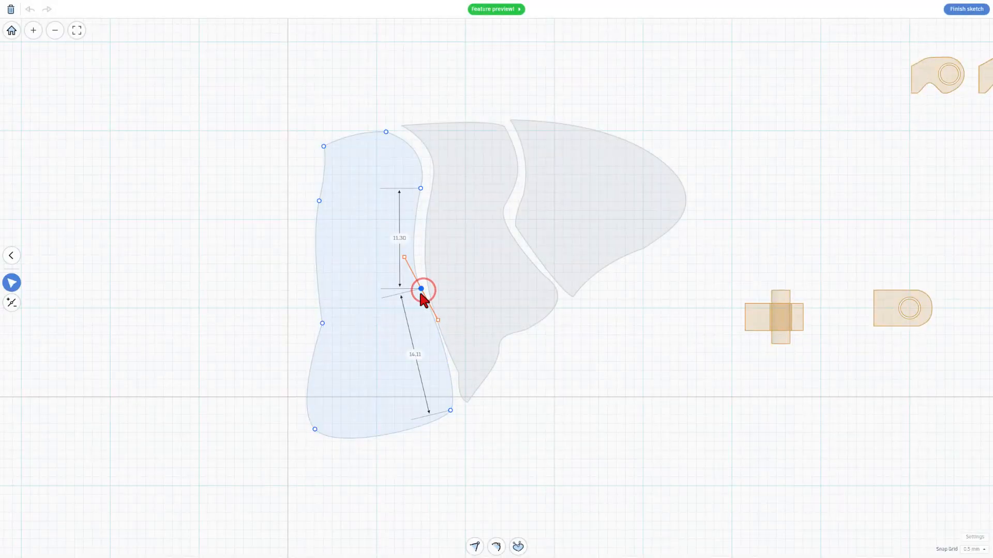
pyautogui.moveTo(420, 289); pyautogui.dragTo(416, 288)
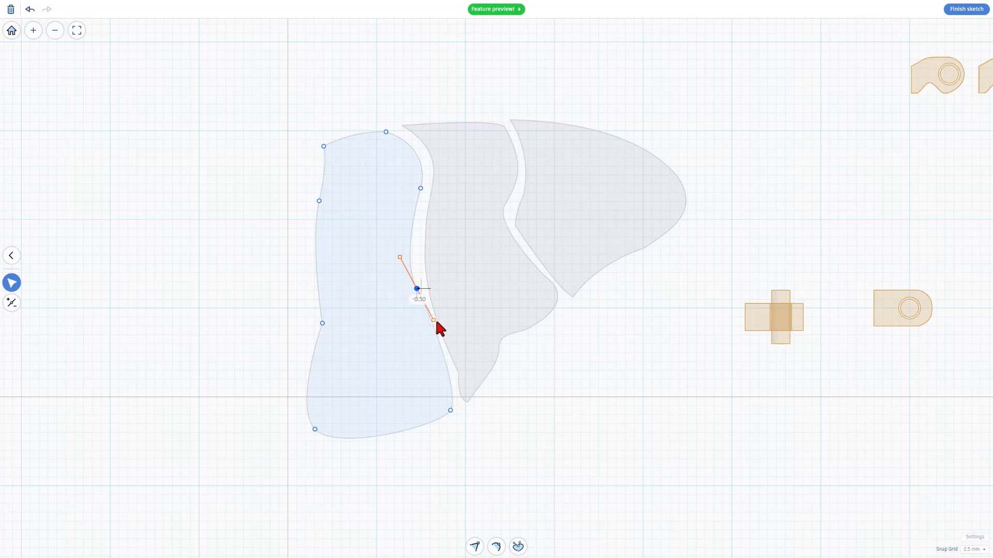
pyautogui.press('3')
pyautogui.press('3')
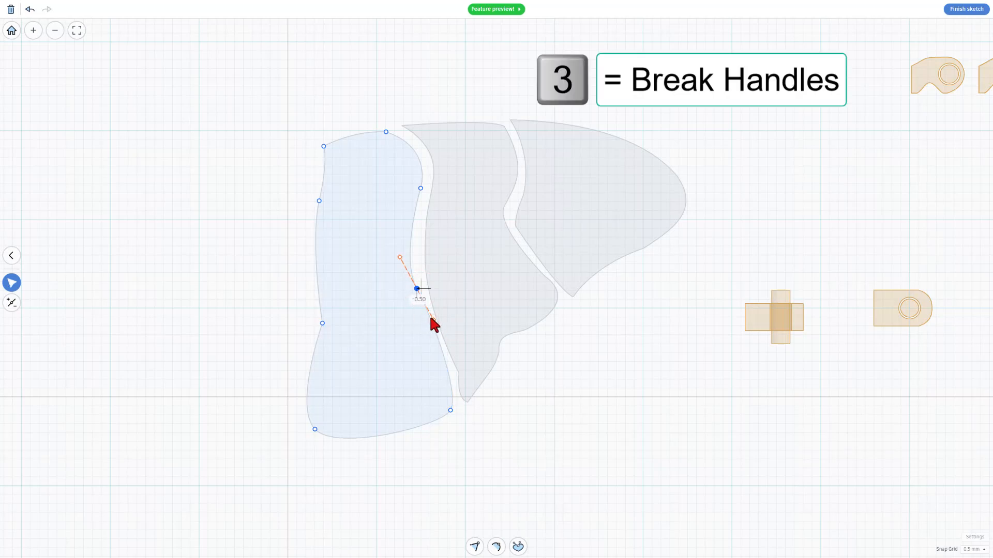
pyautogui.moveTo(433, 321); pyautogui.dragTo(420, 325)
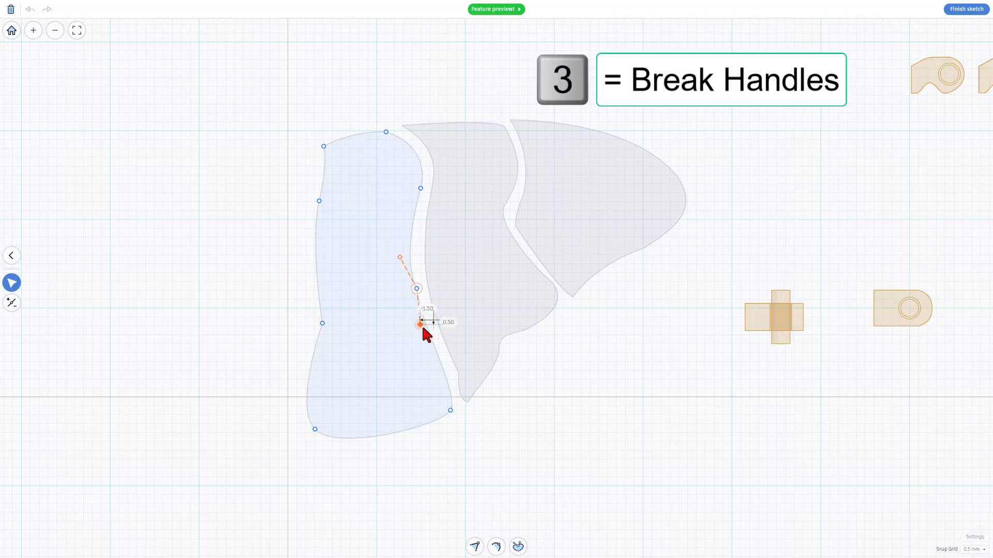
# - Adjust the curve handle at the outer section's lower tip to clear the middle section, and finish the sketch
pyautogui.click(511, 286)
pyautogui.click(549, 255)
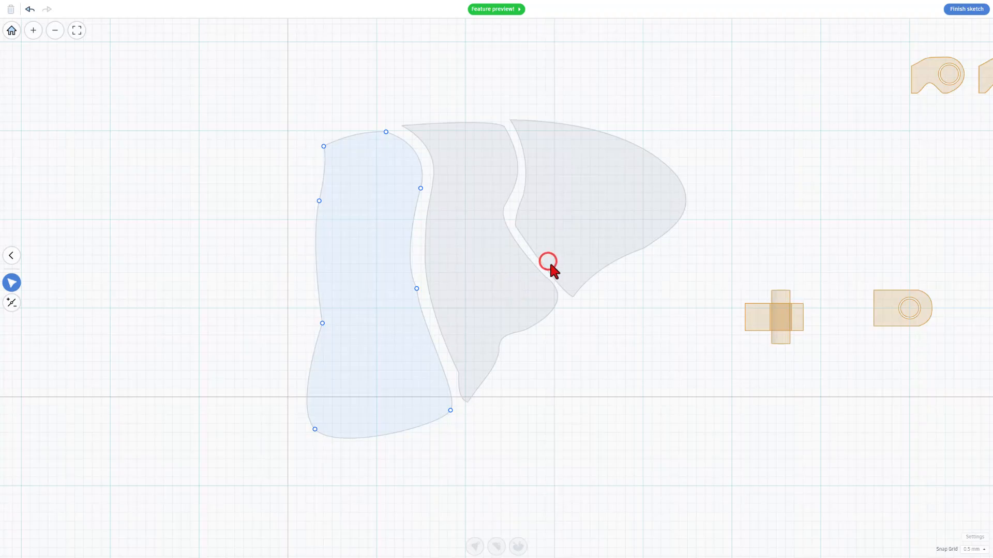
pyautogui.click(549, 251)
pyautogui.click(545, 263)
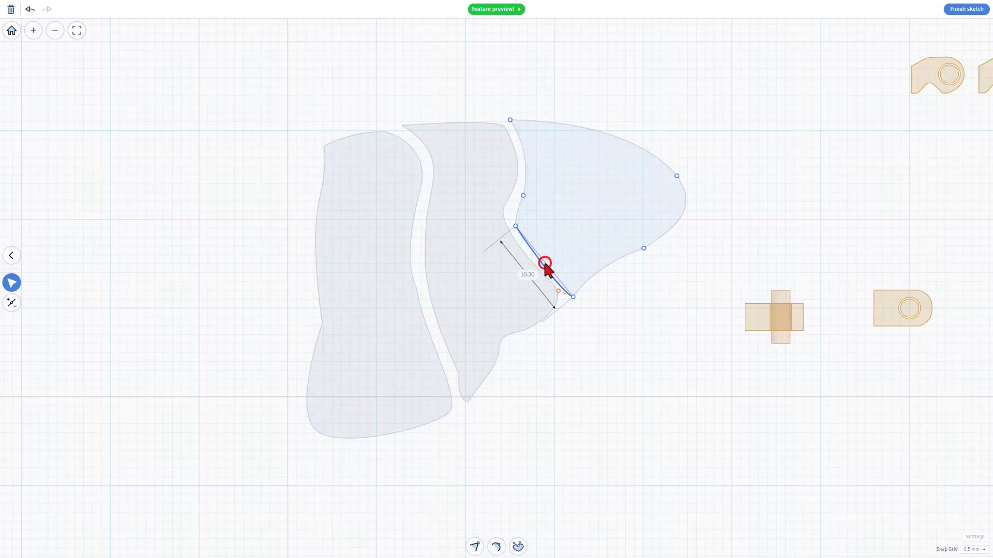
pyautogui.moveTo(559, 295); pyautogui.dragTo(562, 278)
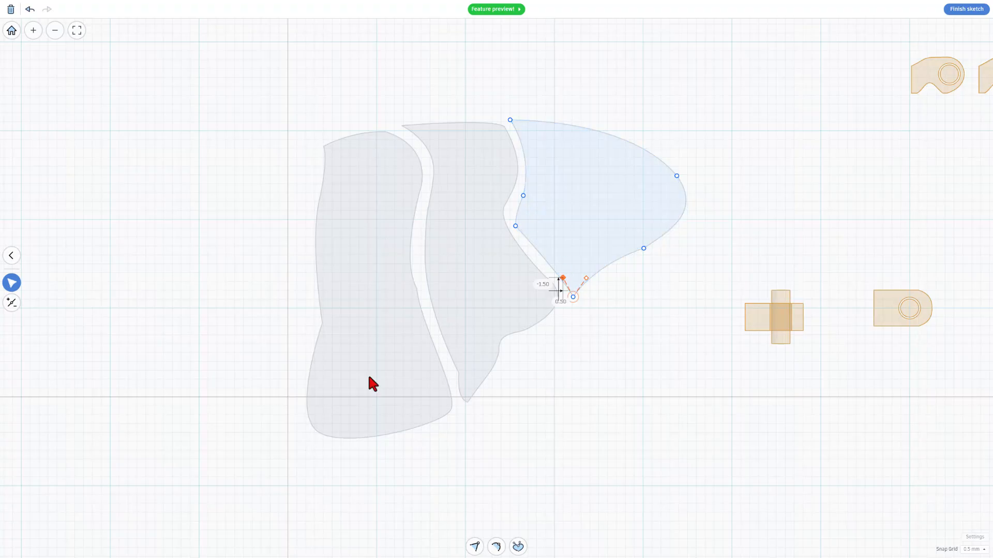
pyautogui.click(668, 366)
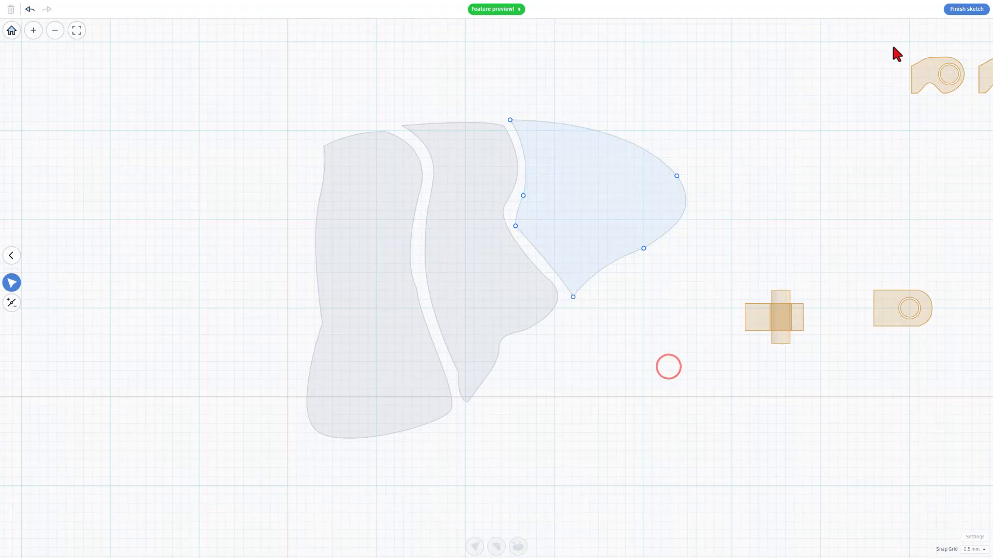
pyautogui.click(967, 9)
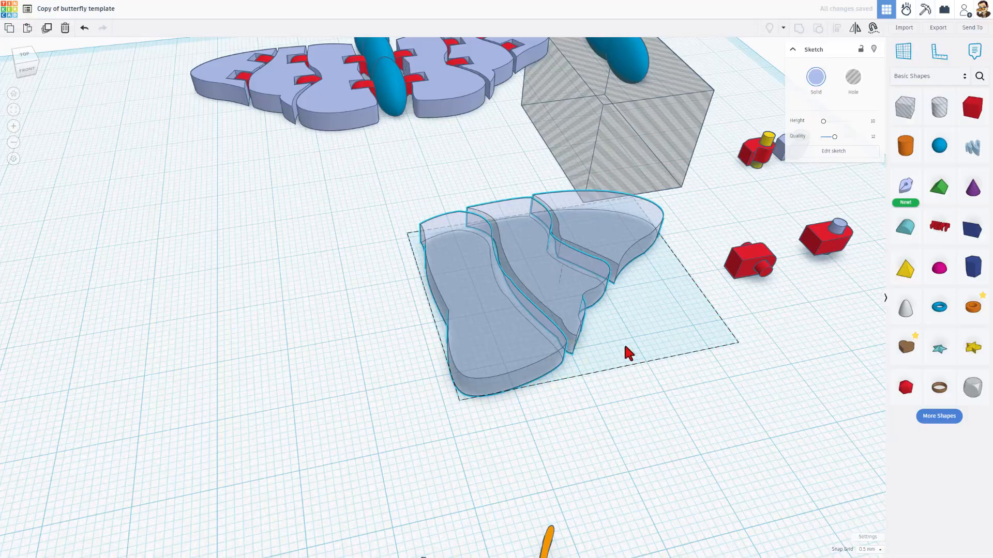
# - Duplicate the red connector with the horizontal pin and place the copy across the lower part of the inner wing section's body-side edge
pyautogui.moveTo(643, 261)
pyautogui.mouseDown()
pyautogui.moveTo(678, 326)
pyautogui.moveTo(690, 319)
pyautogui.mouseUp()
pyautogui.moveTo(685, 353); pyautogui.dragTo(665, 377, button='right')
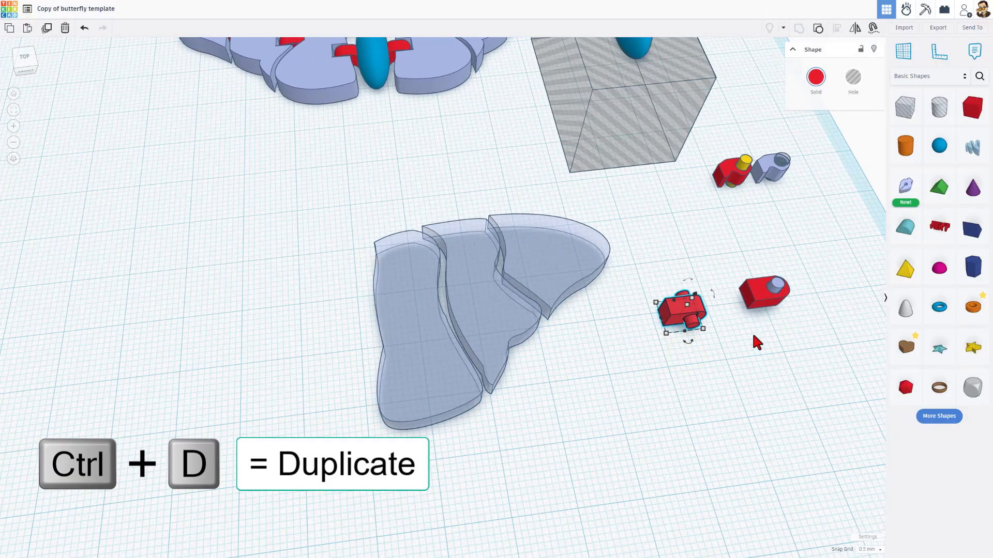
pyautogui.hotkey('ctrl', 'd')
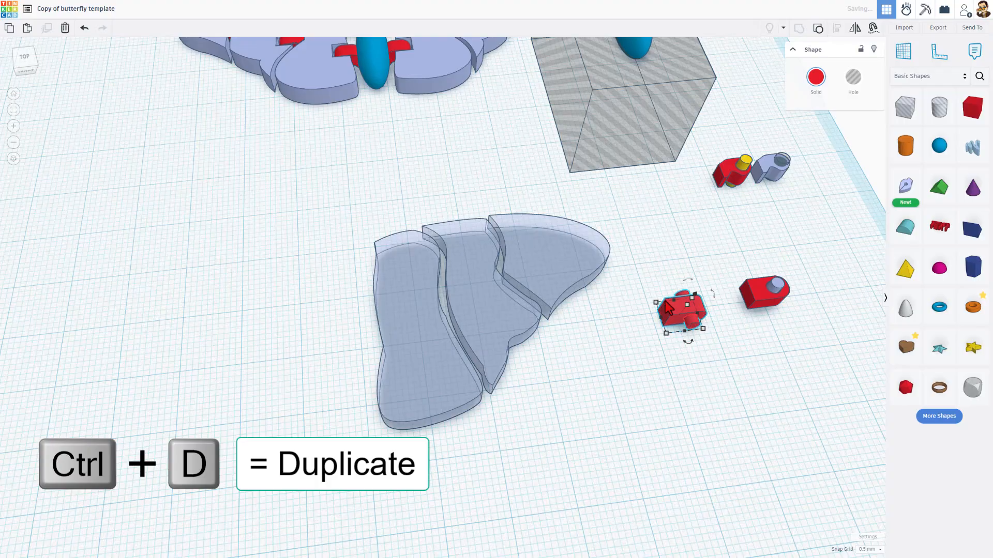
pyautogui.moveTo(664, 305); pyautogui.dragTo(369, 366)
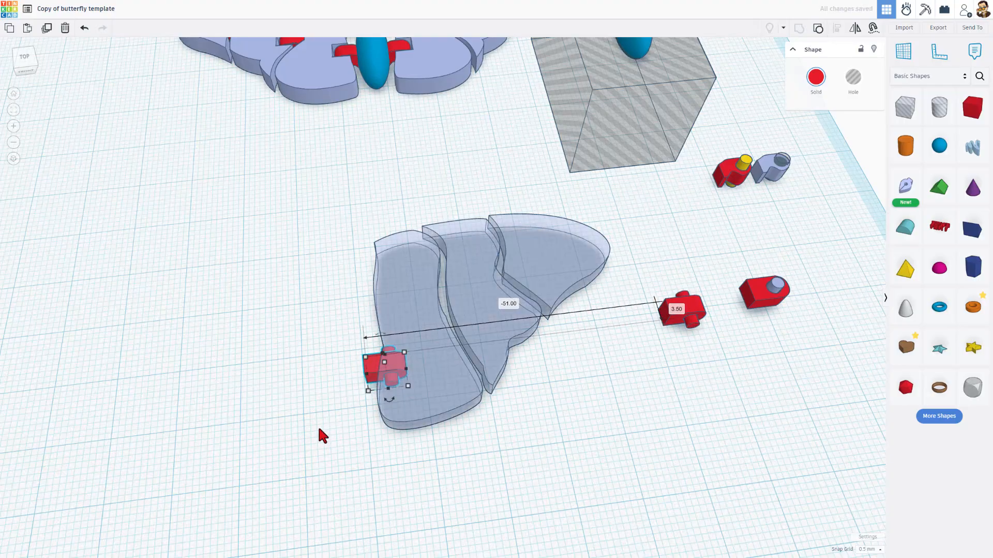
pyautogui.moveTo(318, 429); pyautogui.dragTo(350, 430, button='right')
pyautogui.scroll(5, 355, 348)
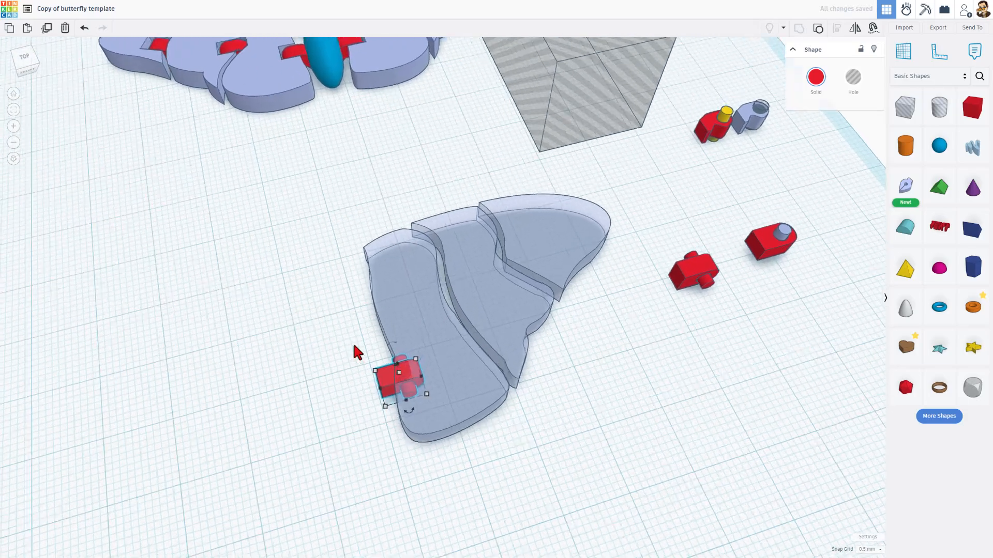
pyautogui.scroll(-3, 407, 378)
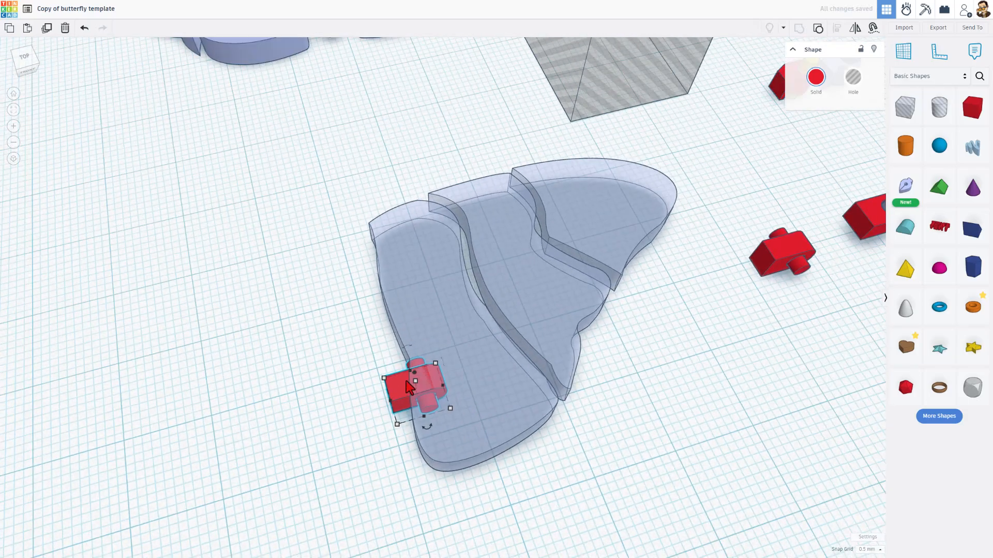
pyautogui.moveTo(396, 365); pyautogui.dragTo(335, 347, button='right')
pyautogui.click(335, 347)
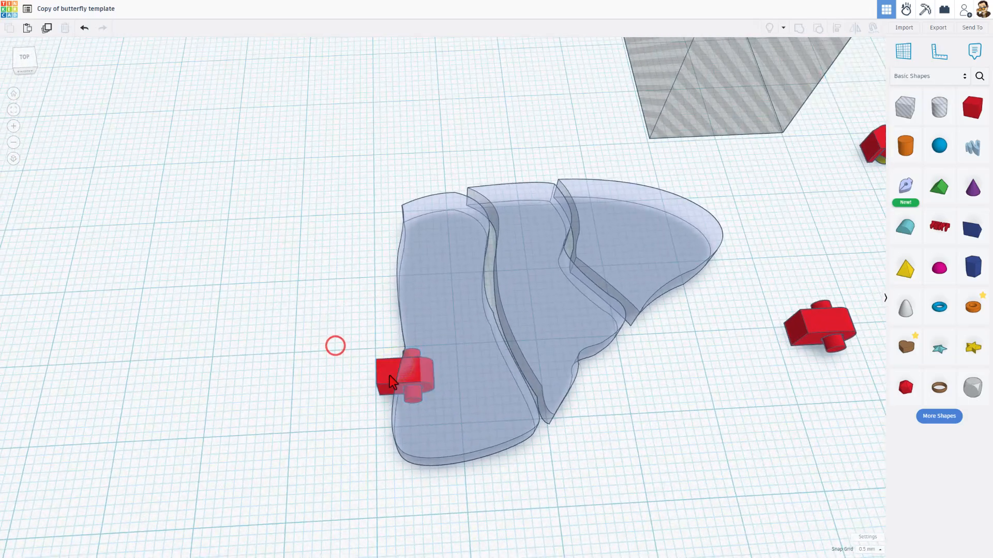
# - Duplicate the connector on the body-side edge and move the copy about 14 mm up along that edge
pyautogui.click(390, 382)
pyautogui.hotkey('ctrl', 'd')
pyautogui.moveTo(391, 383)
pyautogui.mouseDown()
pyautogui.moveTo(379, 243)
pyautogui.moveTo(389, 269)
pyautogui.mouseUp()
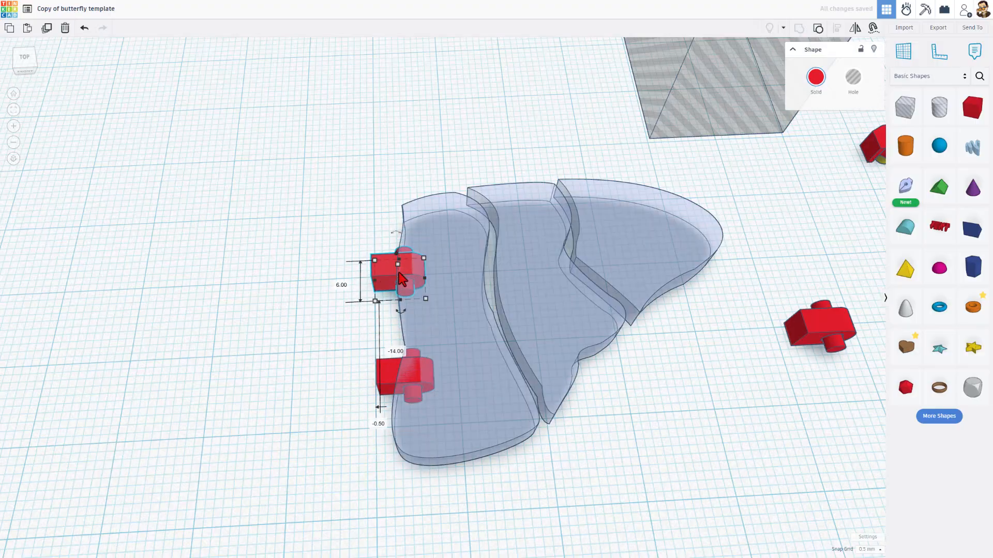
pyautogui.click(317, 337)
# - Duplicate the two body-side connectors together and place the copies across the gap between the inner and middle wing sections
pyautogui.moveTo(340, 328); pyautogui.dragTo(306, 336, button='right')
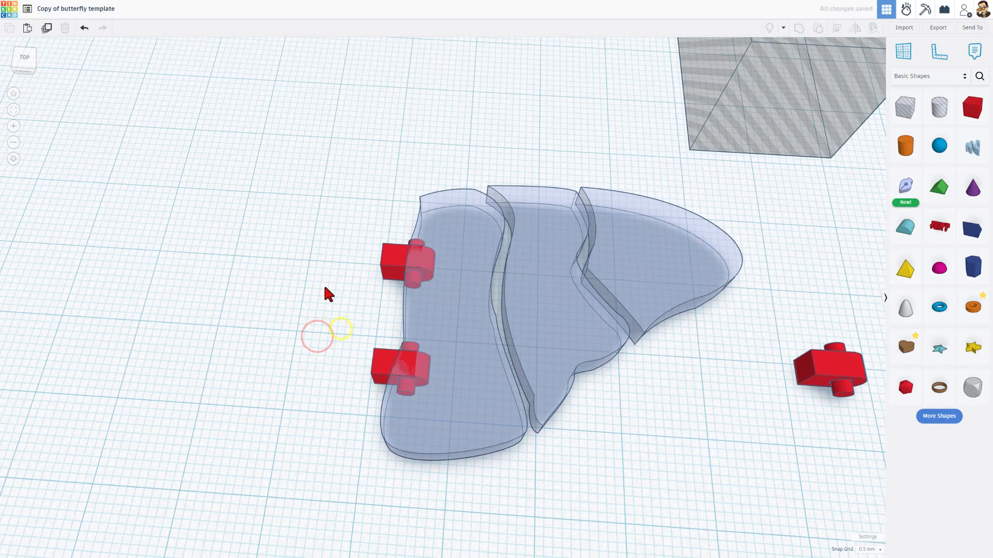
pyautogui.moveTo(329, 227); pyautogui.dragTo(377, 349)
pyautogui.hotkey('ctrl', 'd')
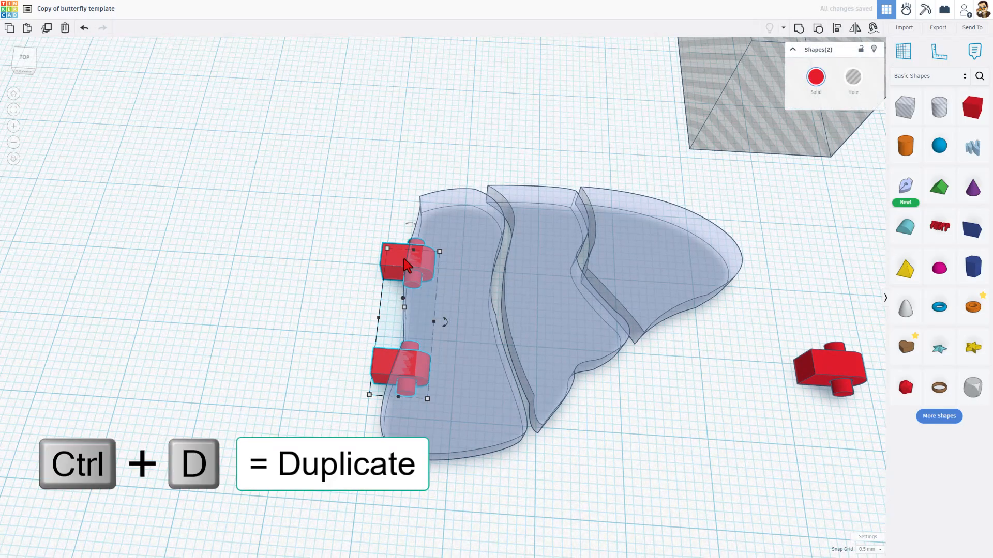
pyautogui.moveTo(407, 266); pyautogui.dragTo(488, 239)
pyautogui.click(605, 475)
# - Rotate the lower connector in the inner gap by 16° and move it down along the gap so it spans both sections
pyautogui.scroll(4, 580, 423)
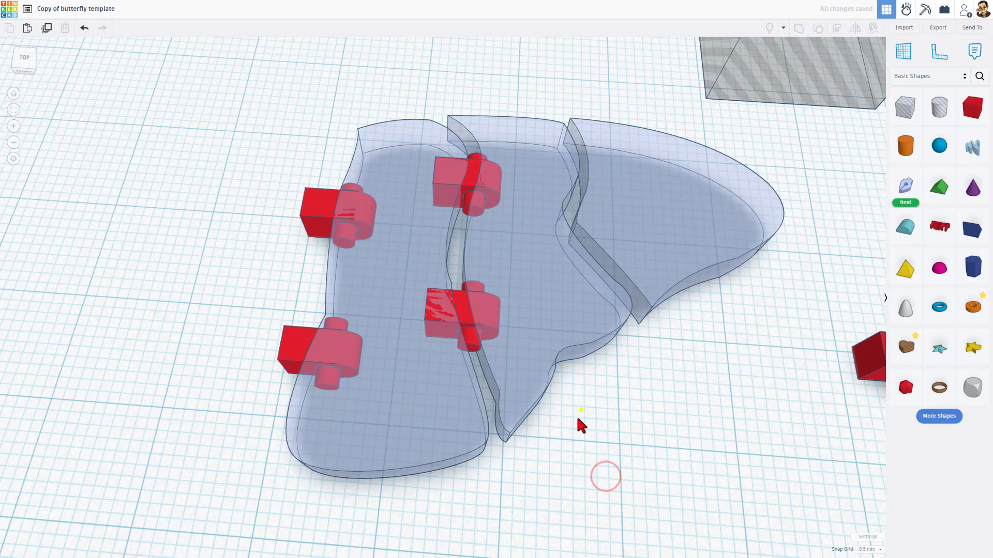
pyautogui.click(473, 234)
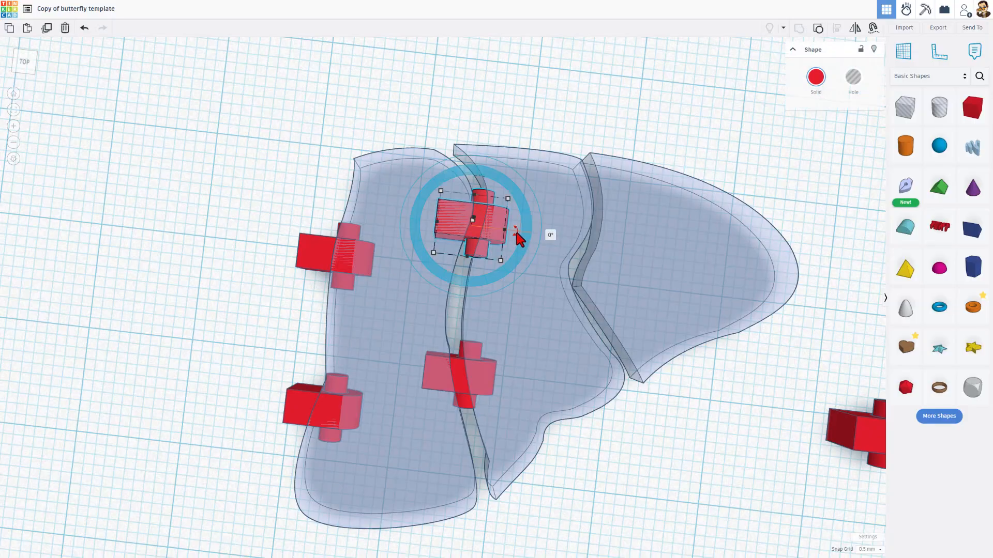
pyautogui.click(461, 383)
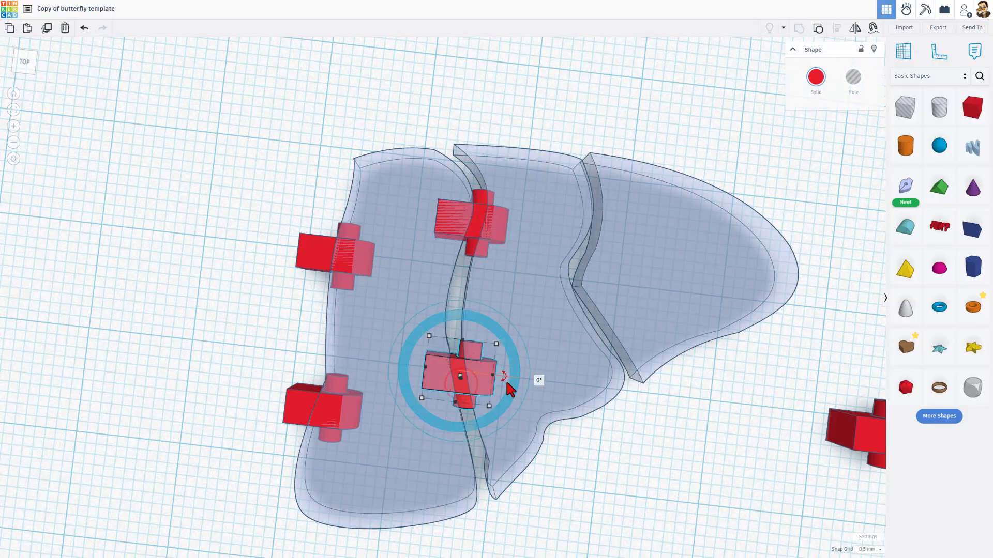
pyautogui.moveTo(504, 377); pyautogui.dragTo(537, 373)
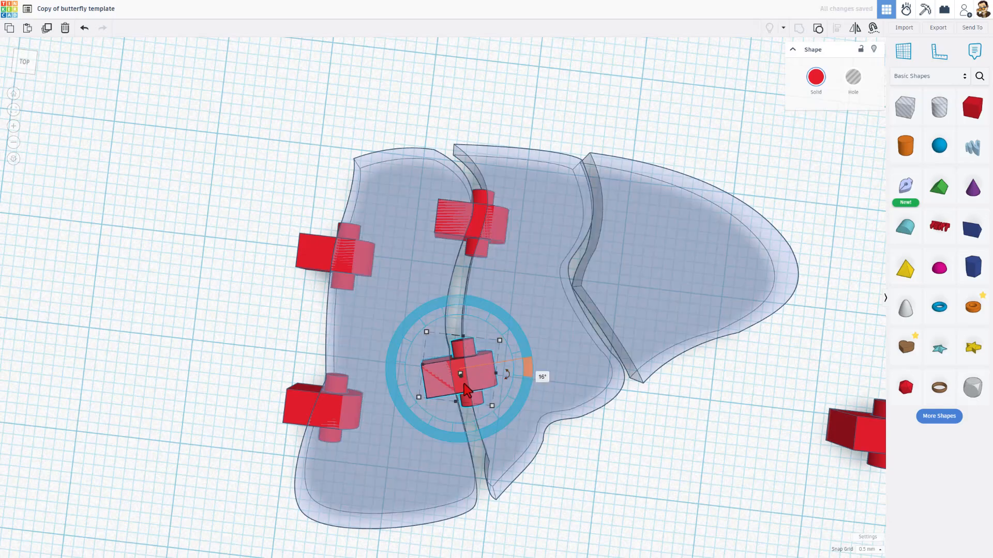
pyautogui.moveTo(466, 390); pyautogui.dragTo(477, 415)
# - Rotate the upper connector in the inner gap to follow the seam and move it about 2 mm toward the wing's upper edge
pyautogui.click(480, 217)
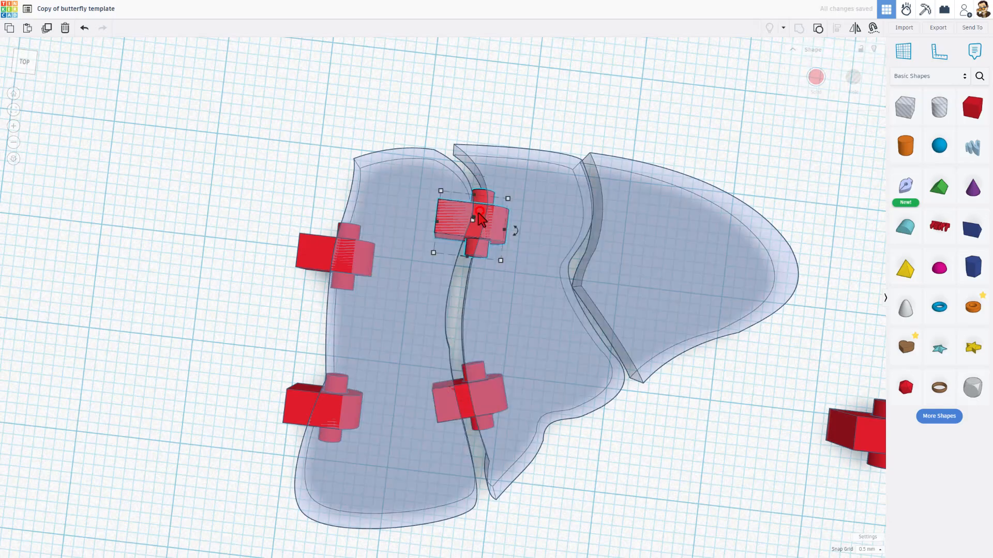
pyautogui.moveTo(514, 231)
pyautogui.mouseDown()
pyautogui.moveTo(575, 176)
pyautogui.moveTo(582, 217)
pyautogui.moveTo(513, 244)
pyautogui.mouseUp()
pyautogui.click(414, 128)
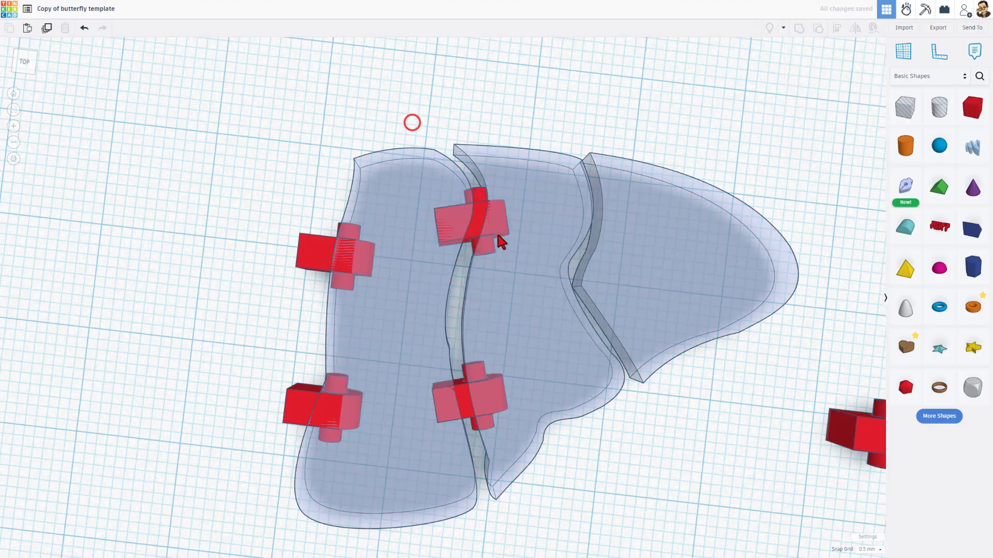
pyautogui.moveTo(476, 212); pyautogui.dragTo(490, 201)
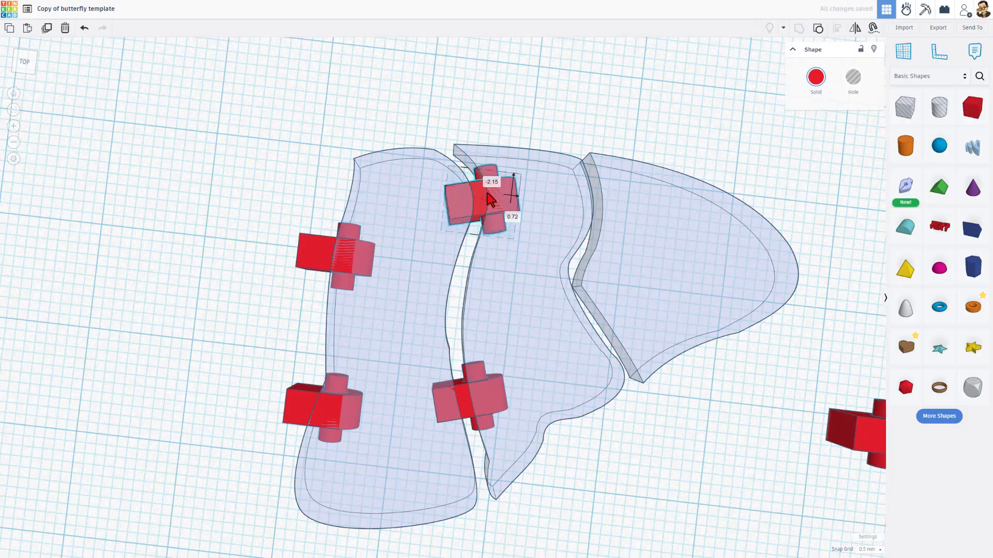
pyautogui.click(464, 129)
# - Duplicate the two body-side connectors again and place the copies at the gap between the middle and outer wing sections
pyautogui.moveTo(617, 403); pyautogui.dragTo(548, 396, button='right')
pyautogui.moveTo(255, 311); pyautogui.dragTo(323, 190, button='right')
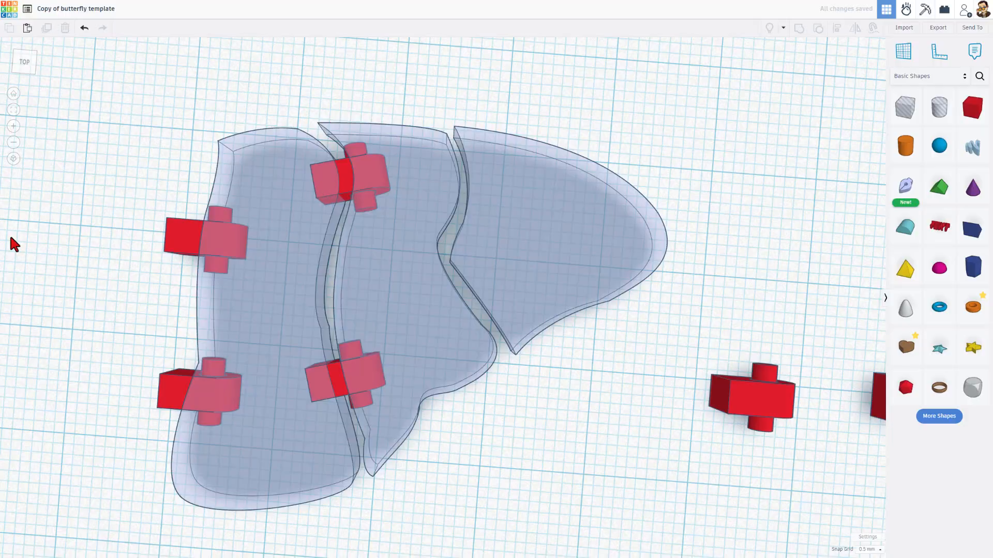
pyautogui.moveTo(88, 217); pyautogui.dragTo(175, 402)
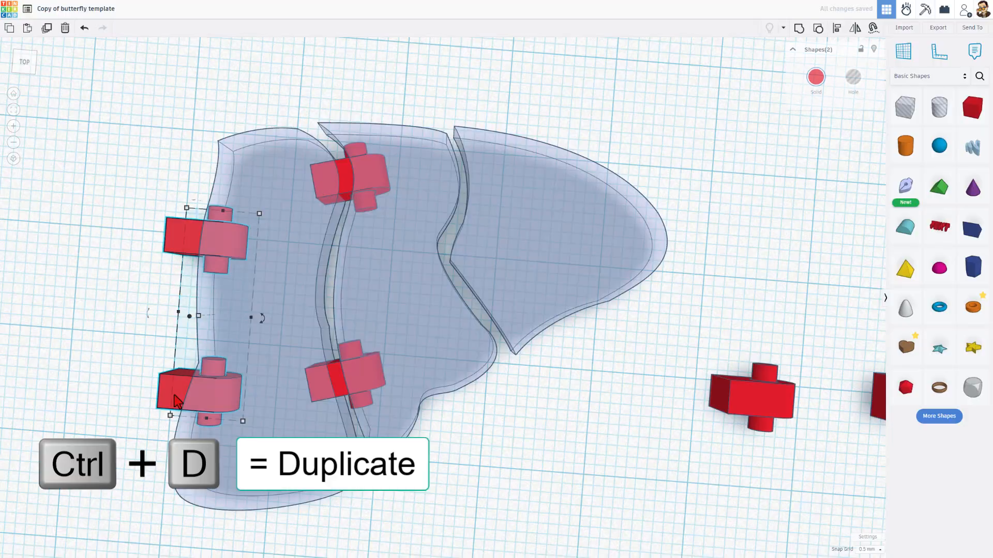
pyautogui.hotkey('ctrl', 'd')
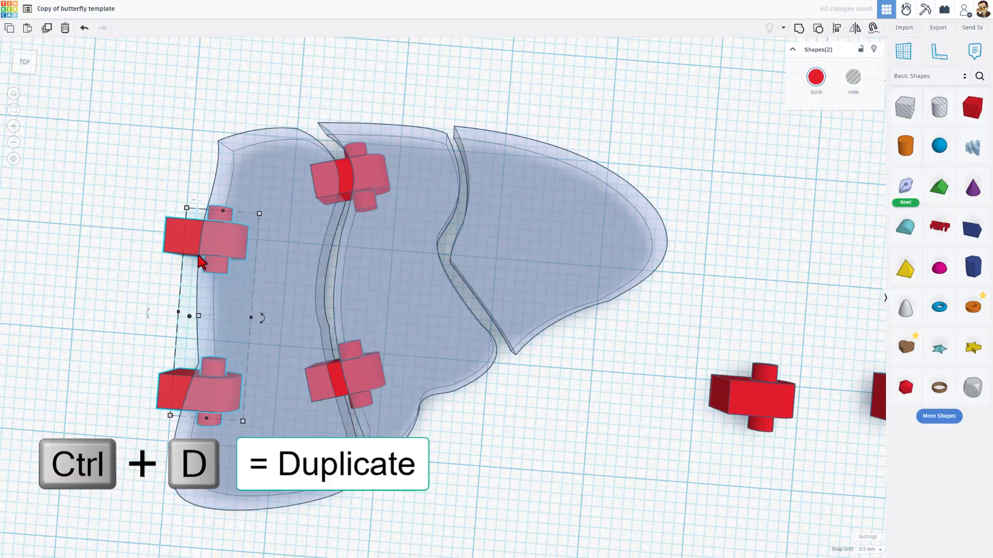
pyautogui.moveTo(192, 239); pyautogui.dragTo(456, 179)
pyautogui.click(542, 409)
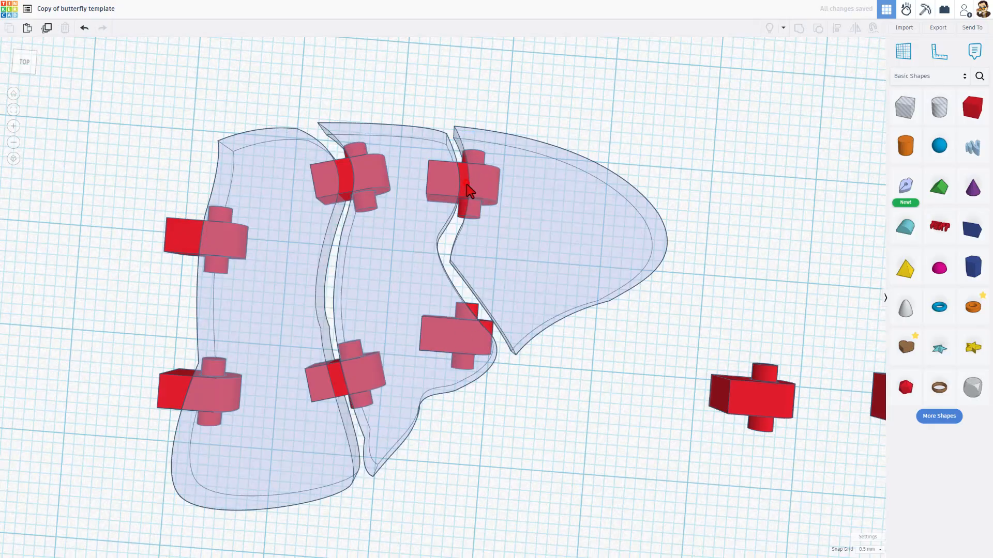
# - Shift the outer gap's upper connector 0.5 mm toward the outer section and move the lower one up until it spans the gap
pyautogui.moveTo(473, 187); pyautogui.dragTo(477, 173)
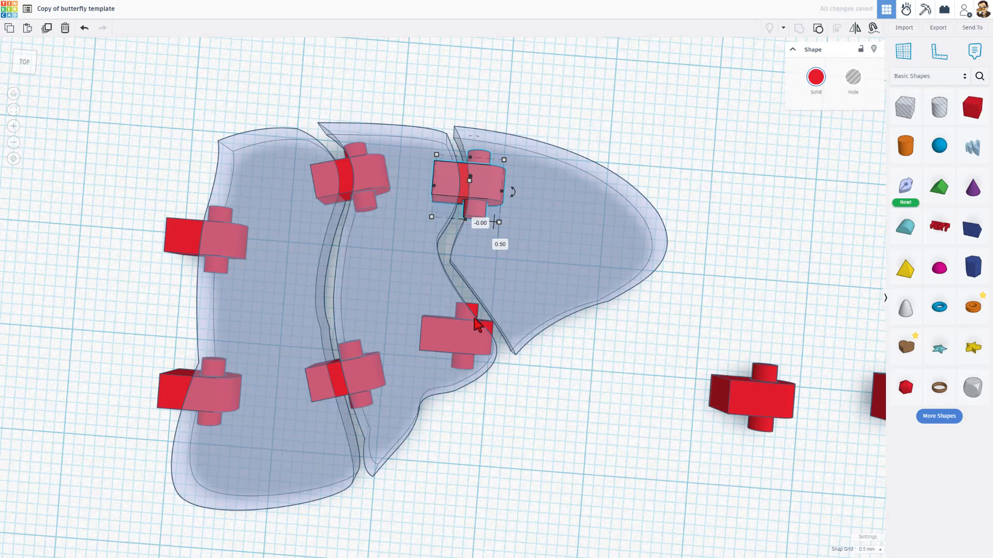
pyautogui.click(475, 316)
pyautogui.moveTo(487, 337); pyautogui.dragTo(474, 288)
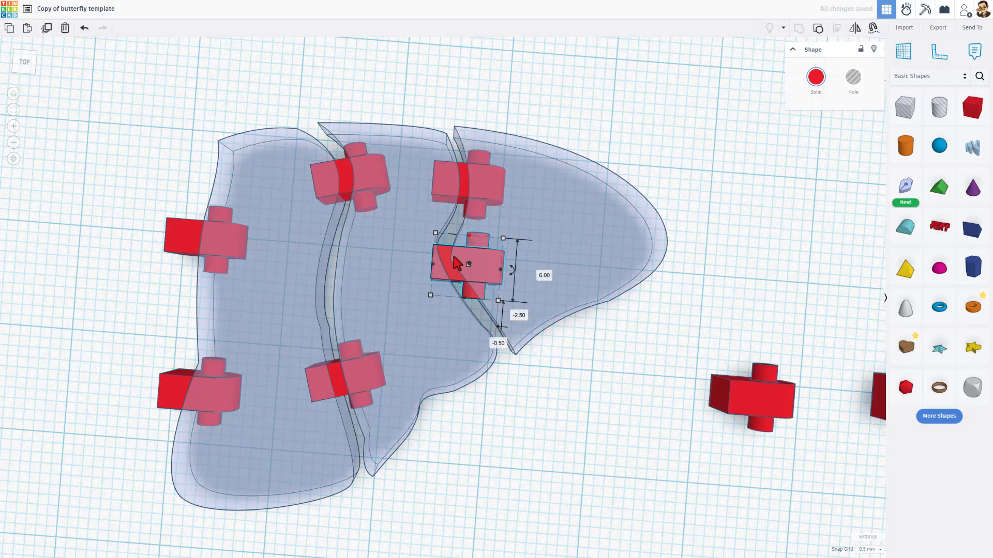
# - Shorten the outer gap's lower connector pin to 5 mm from its lower end, and trim its upper end as well
pyautogui.click(473, 301)
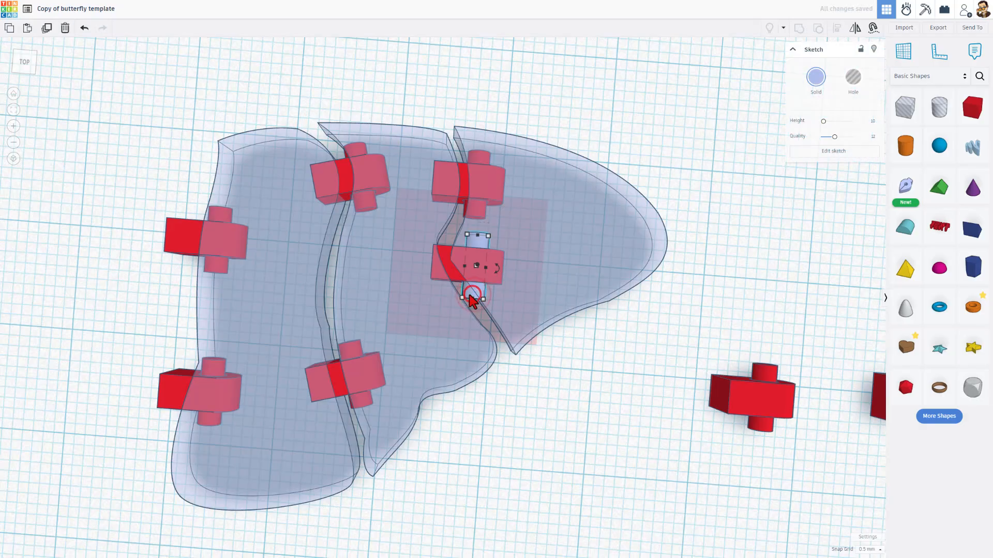
pyautogui.moveTo(471, 300); pyautogui.dragTo(474, 290)
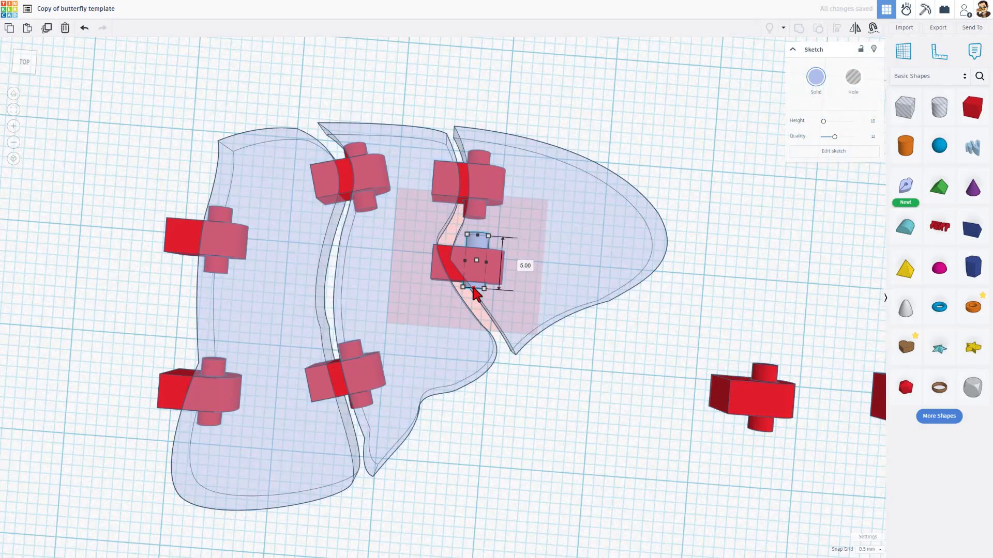
pyautogui.moveTo(476, 241); pyautogui.dragTo(476, 250)
pyautogui.click(593, 393)
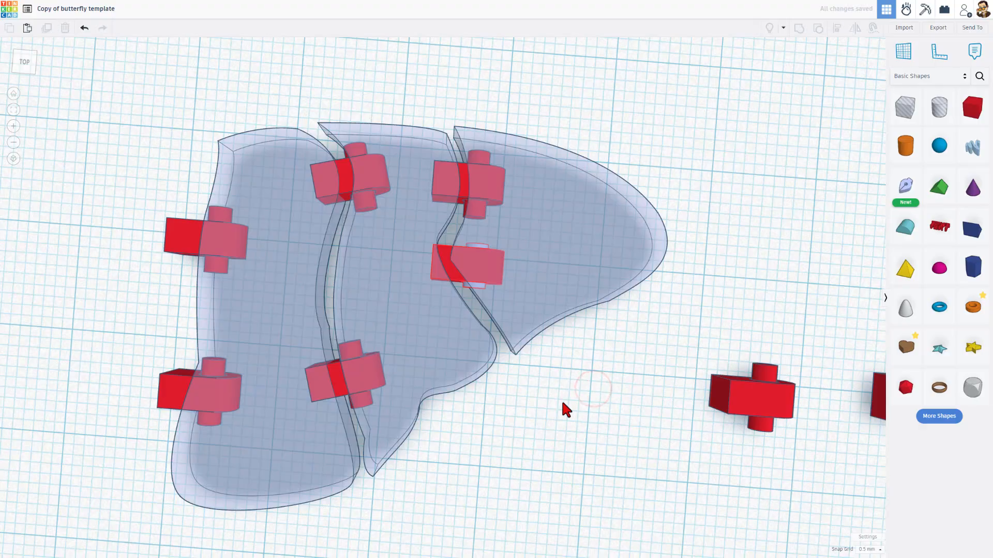
# - Open the wing sketch for editing and enter point editing on the inner wing section
pyautogui.moveTo(486, 319); pyautogui.dragTo(457, 236, button='right')
pyautogui.moveTo(659, 389); pyautogui.dragTo(634, 339, button='right')
pyautogui.scroll(-1, 636, 335)
pyautogui.moveTo(636, 334); pyautogui.dragTo(642, 375, button='middle')
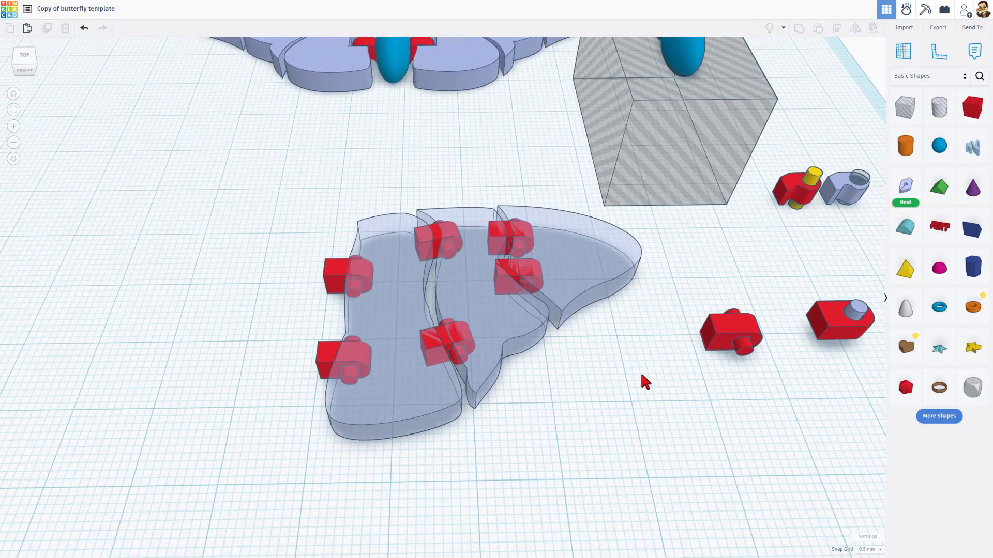
pyautogui.moveTo(642, 375); pyautogui.dragTo(640, 406, button='right')
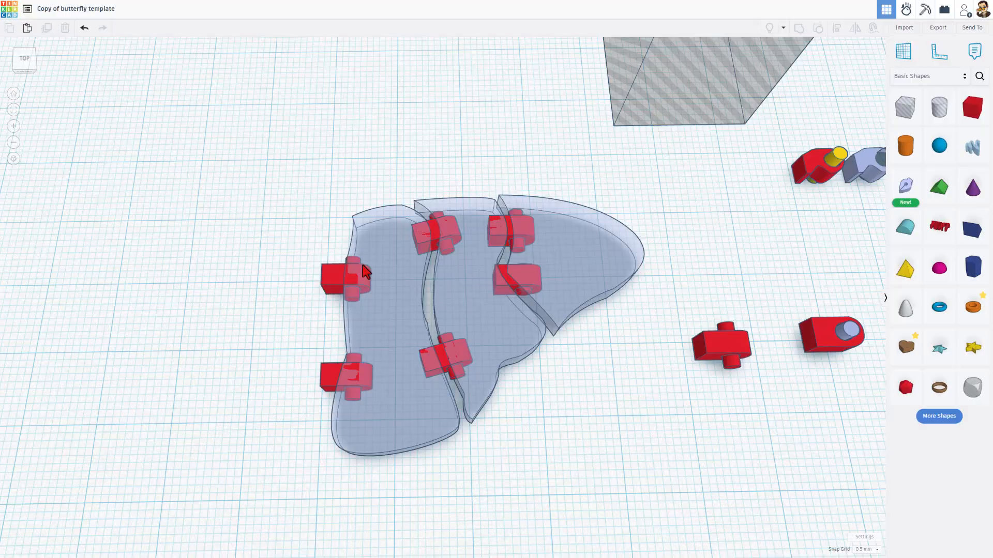
pyautogui.click(385, 300)
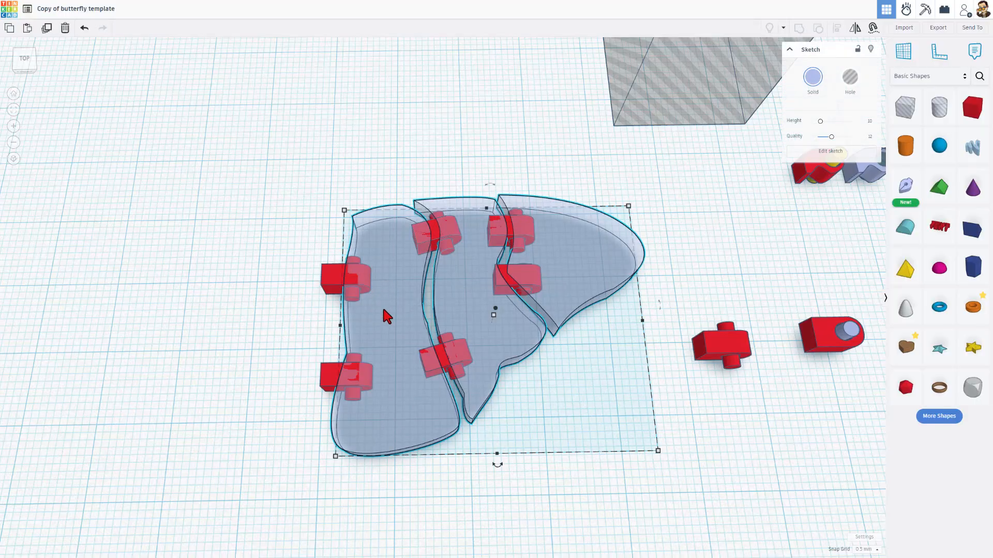
pyautogui.doubleClick(383, 309)
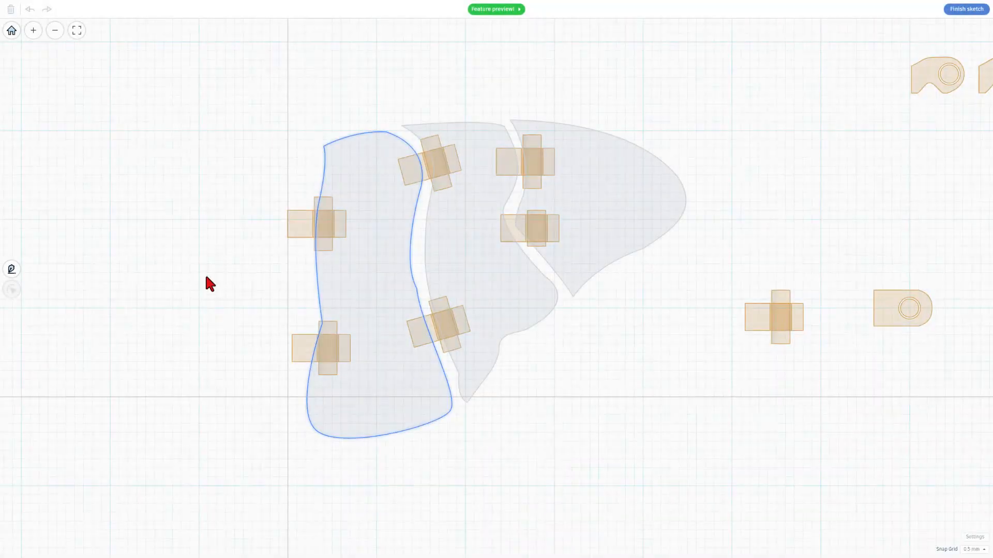
pyautogui.click(383, 280)
pyautogui.doubleClick(372, 269)
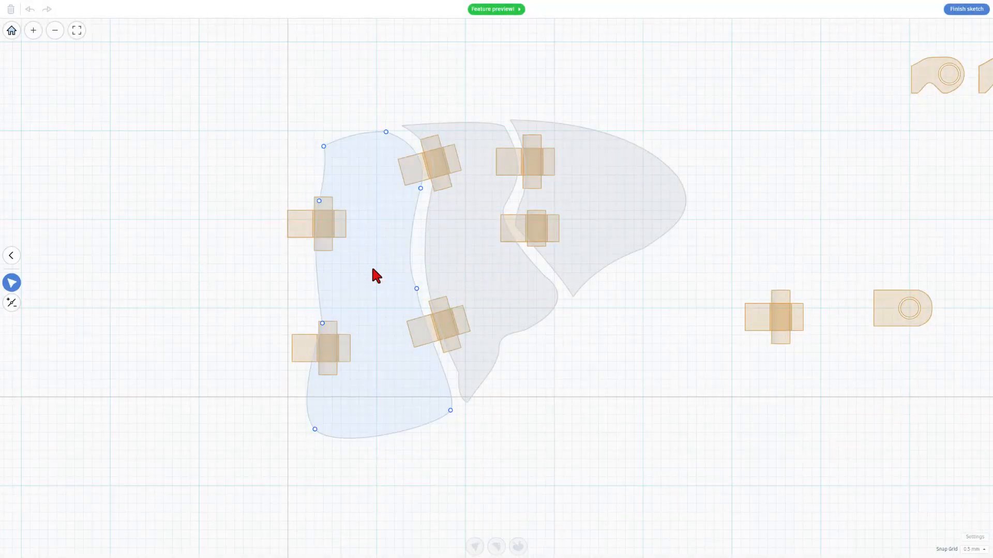
# - Add three points beside the upper body-side connector and pull two inward to form a notch about 4.5 mm deep around it
pyautogui.press('4')
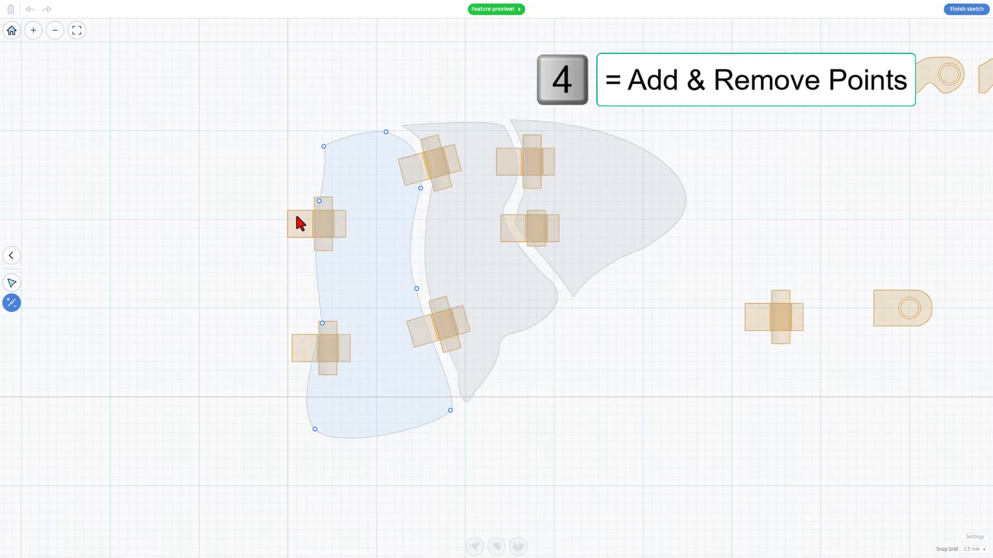
pyautogui.click(317, 209)
pyautogui.click(313, 243)
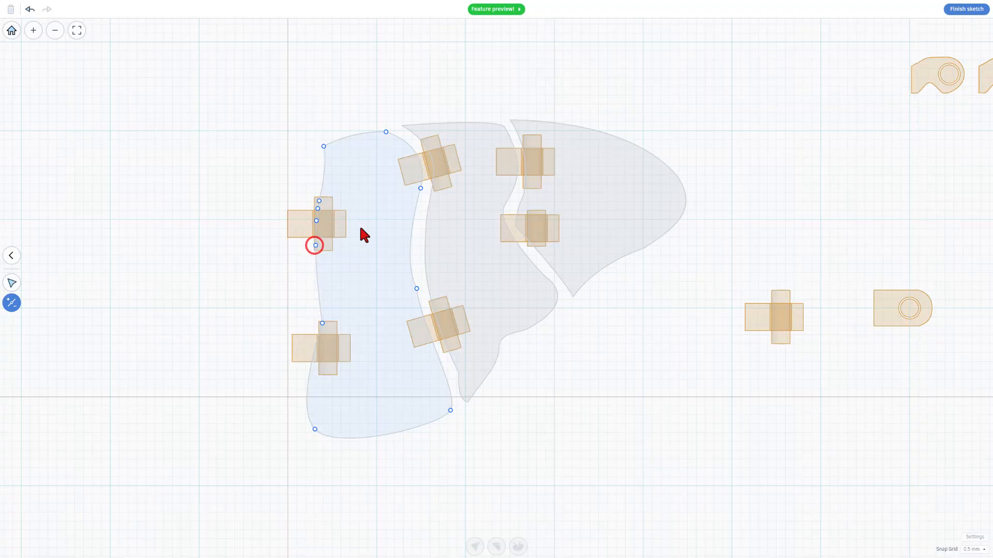
pyautogui.press('v')
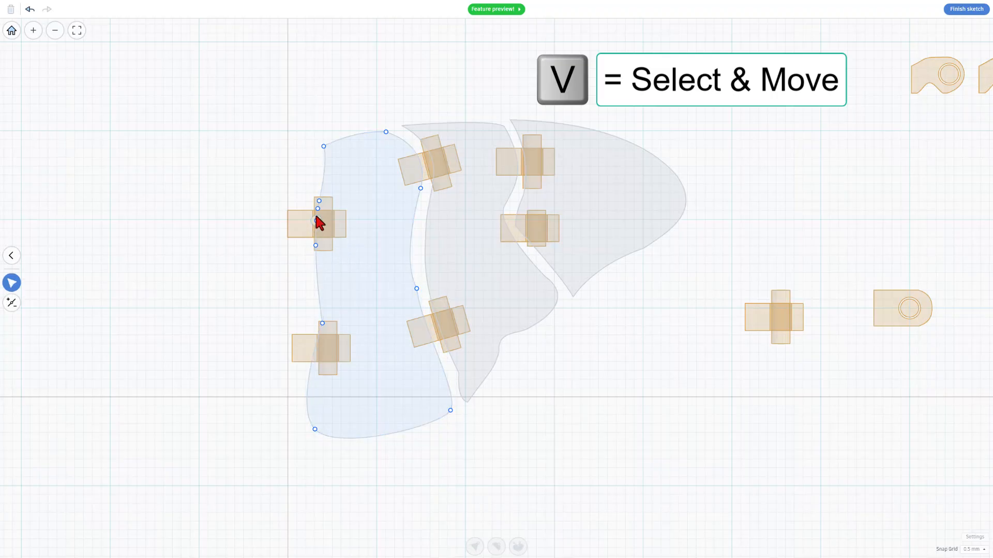
pyautogui.moveTo(316, 221); pyautogui.dragTo(354, 244)
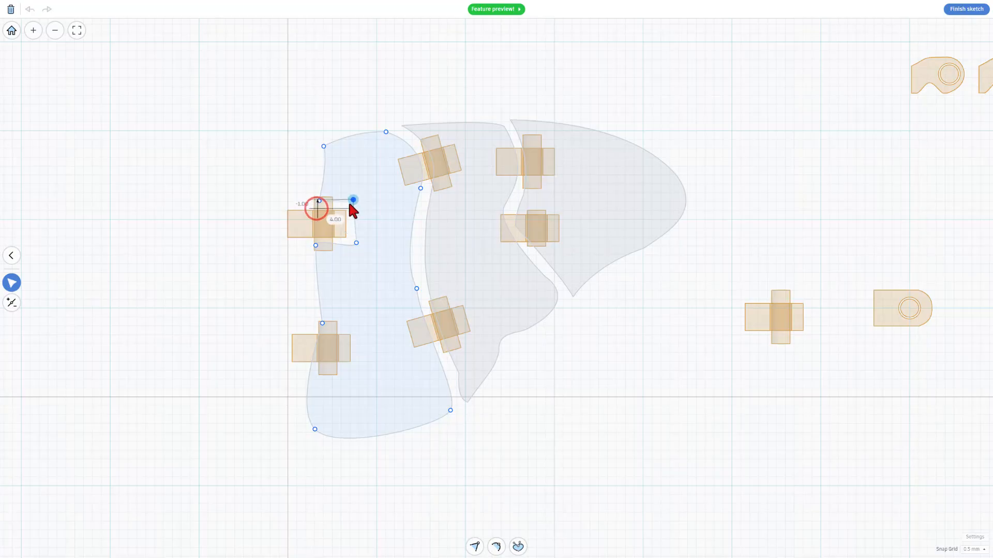
pyautogui.moveTo(349, 204); pyautogui.dragTo(352, 206)
pyautogui.scroll(3, 341, 247)
# - Convert the curved edges of the upper body-side notch to straight lines
pyautogui.press('1')
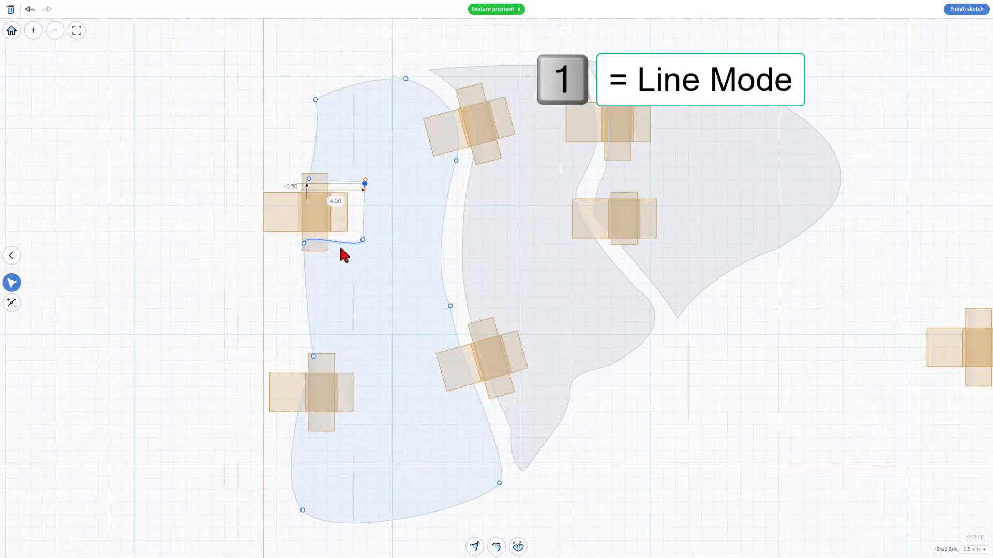
pyautogui.click(337, 241)
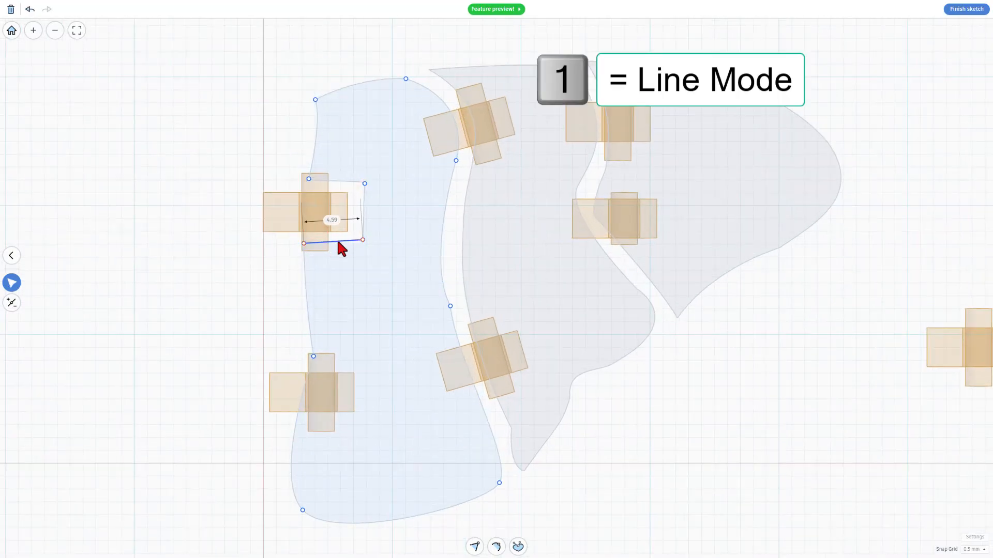
pyautogui.scroll(2, 292, 249)
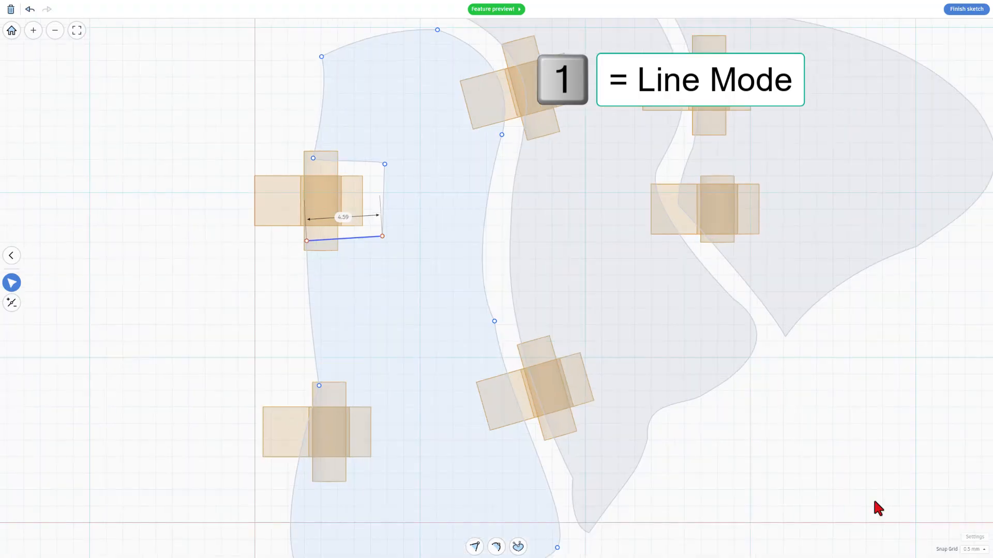
# - Turn the snap grid off, move the upper notch's inner corners closer to the connector, and straighten its lower and inner edges
pyautogui.click(974, 550)
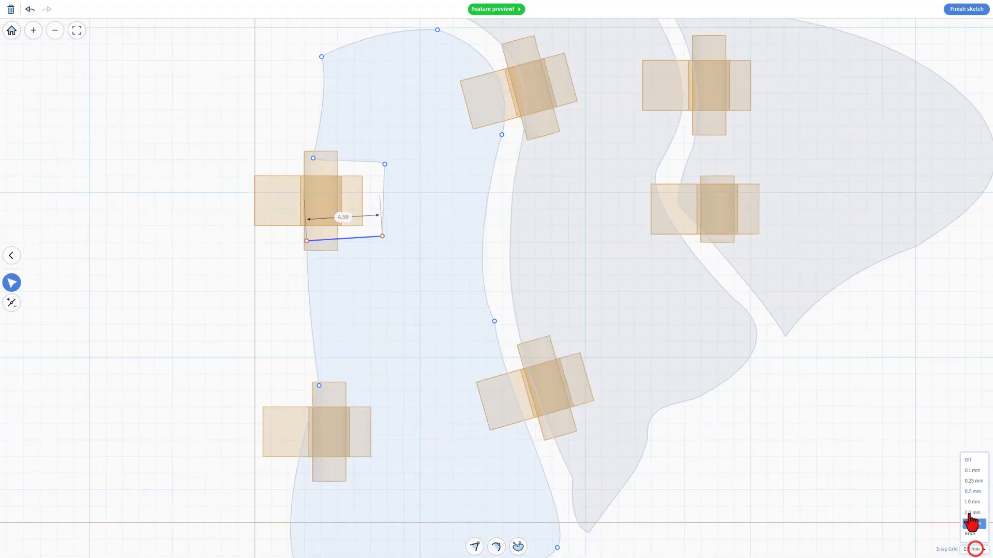
pyautogui.click(967, 463)
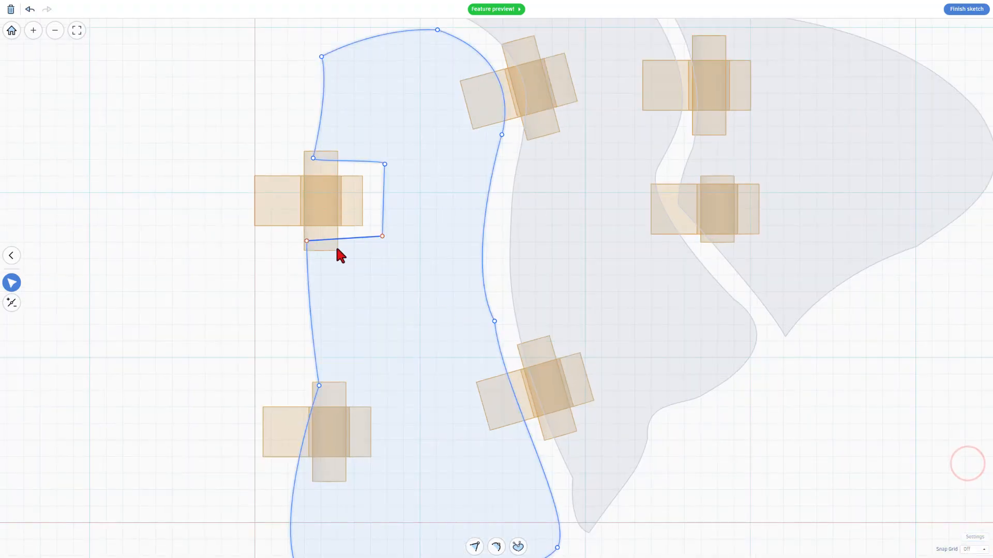
pyautogui.click(306, 241)
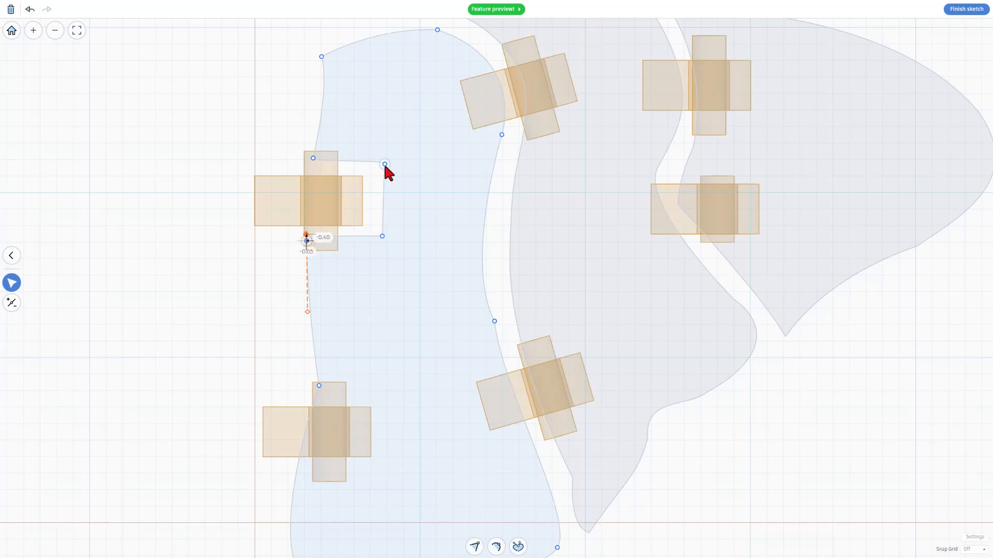
pyautogui.moveTo(384, 164); pyautogui.dragTo(377, 166)
pyautogui.moveTo(380, 234); pyautogui.dragTo(376, 237)
pyautogui.click(364, 236)
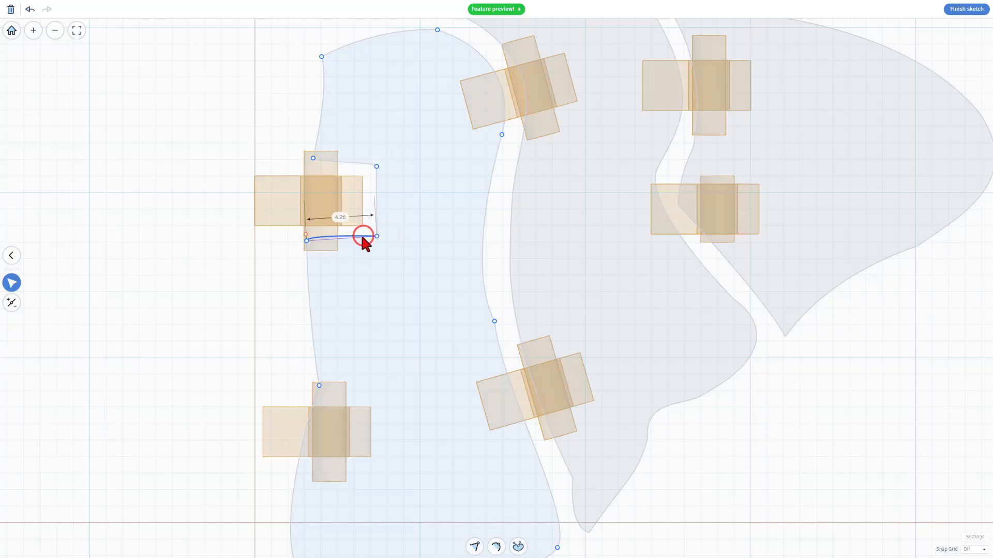
pyautogui.click(377, 203)
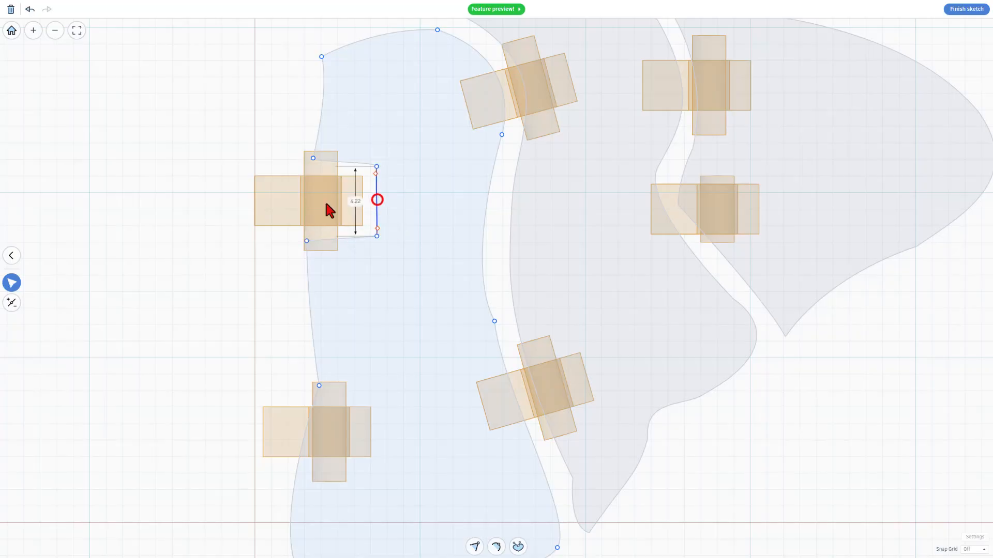
pyautogui.moveTo(313, 158); pyautogui.dragTo(311, 168)
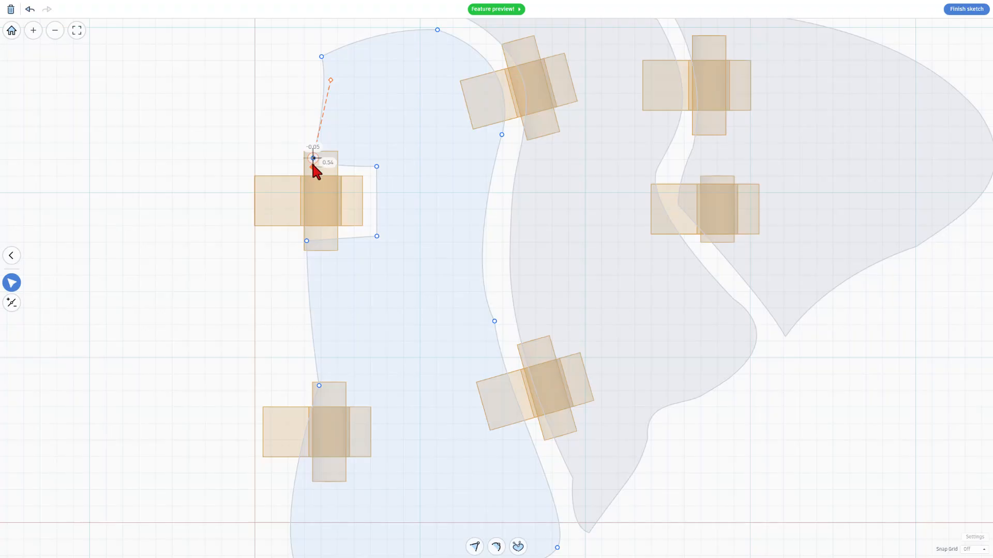
pyautogui.hotkey('ctrl', 'z')
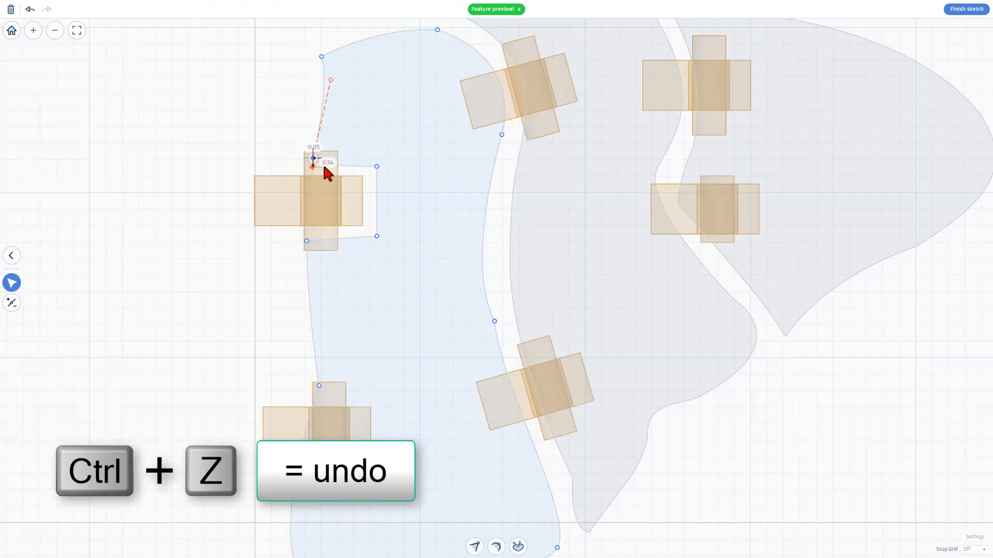
pyautogui.hotkey('ctrl', 'z')
# - Move the upper notch's opening points toward each other, the upper one about 0.6 mm down and the lower one about 0.4 mm up
pyautogui.scroll(3, 311, 165)
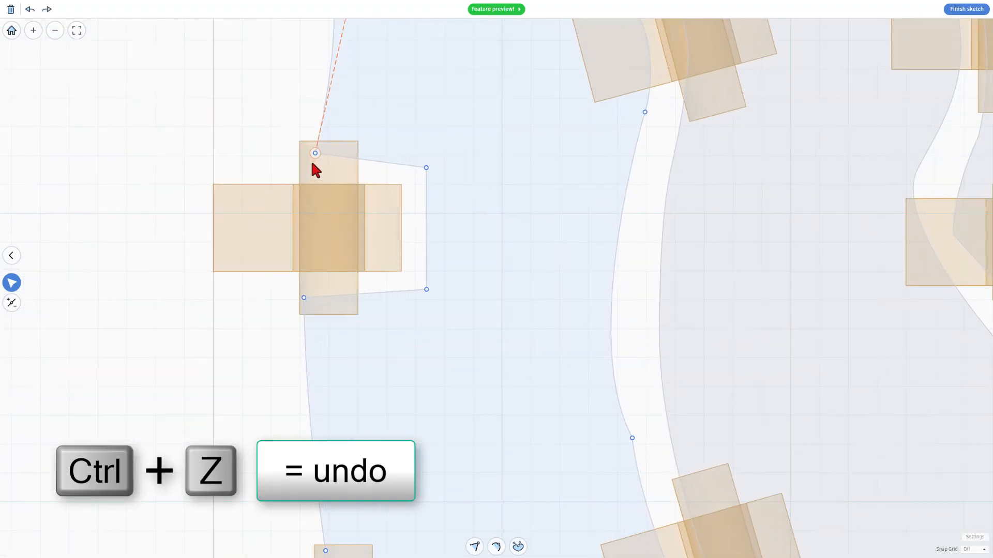
pyautogui.moveTo(314, 154); pyautogui.dragTo(320, 171)
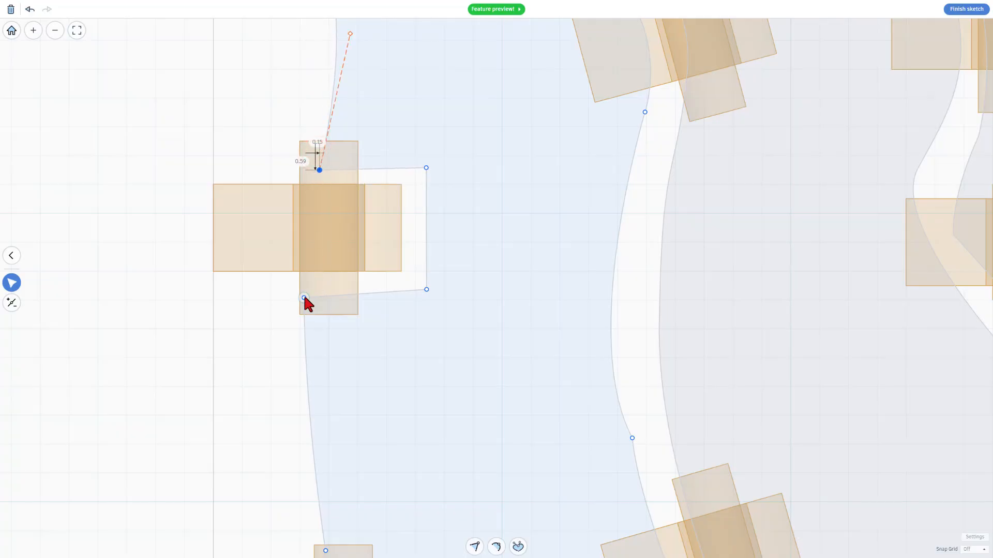
pyautogui.moveTo(304, 298); pyautogui.dragTo(309, 287)
pyautogui.scroll(-4, 317, 273)
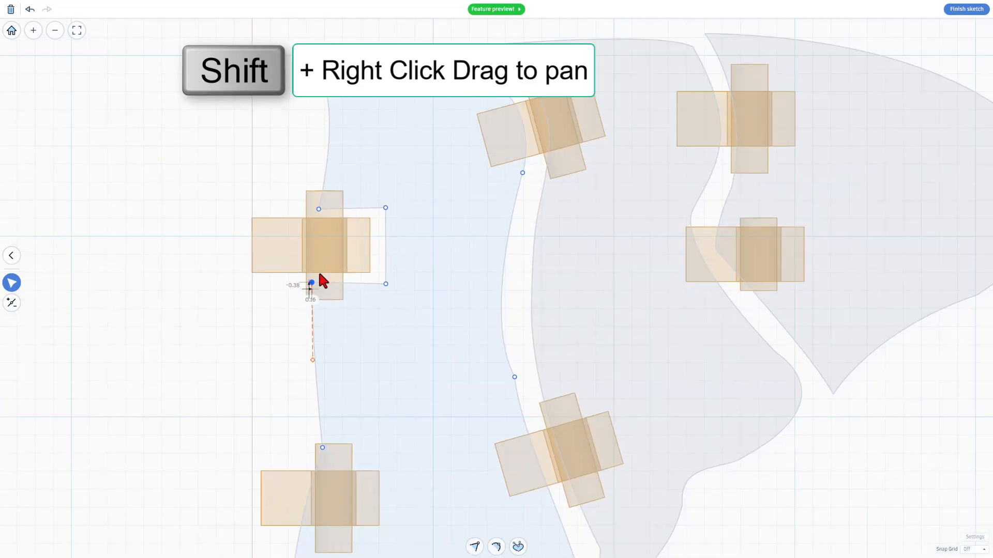
# - Add three points to the inner section's body-side edge where the lower connector crosses it
pyautogui.scroll(-2, 319, 275)
pyautogui.click(377, 325)
pyautogui.keyDown('shift'); pyautogui.moveTo(402, 429); pyautogui.dragTo(433, 381, button='right'); pyautogui.keyUp('shift')
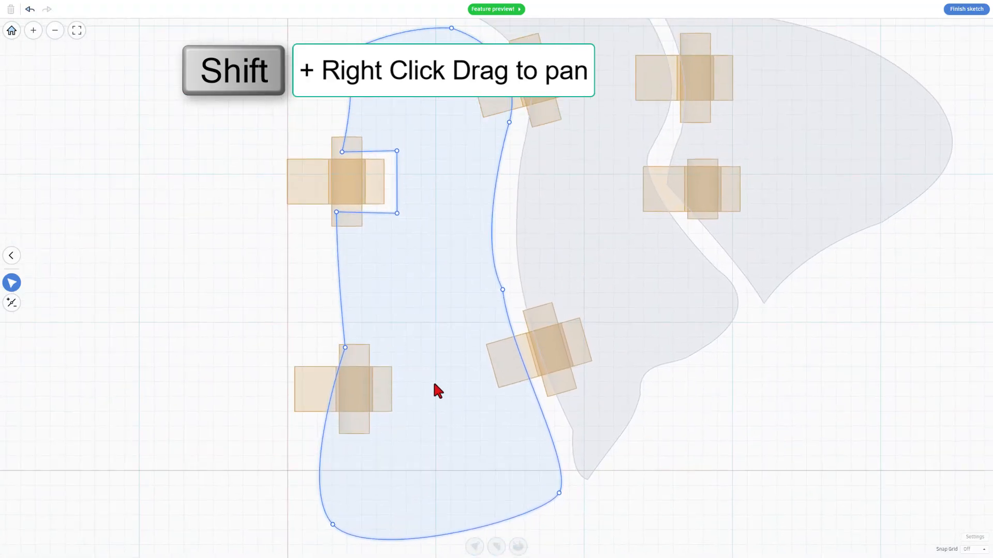
pyautogui.press('4')
pyautogui.click(341, 361)
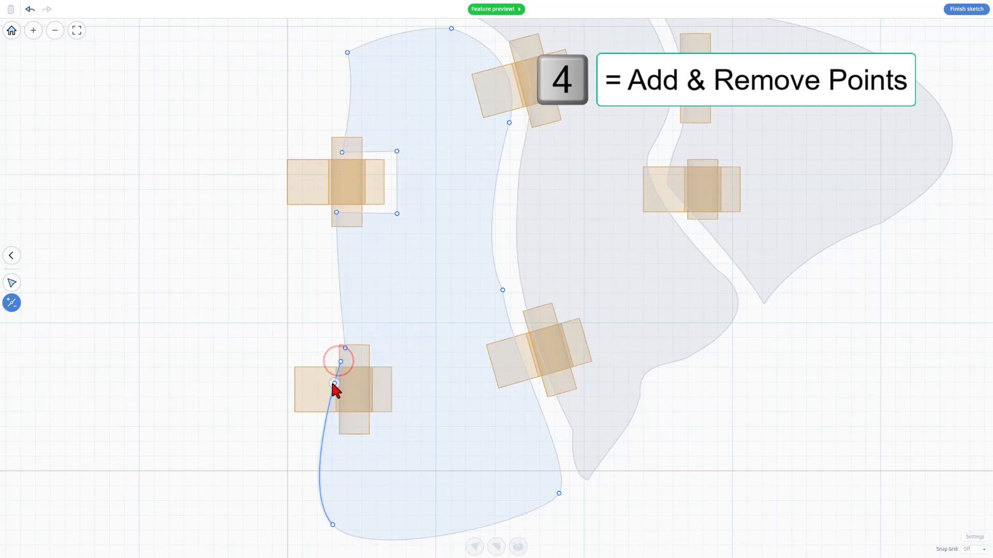
pyautogui.click(333, 383)
pyautogui.press('v')
pyautogui.click(325, 422)
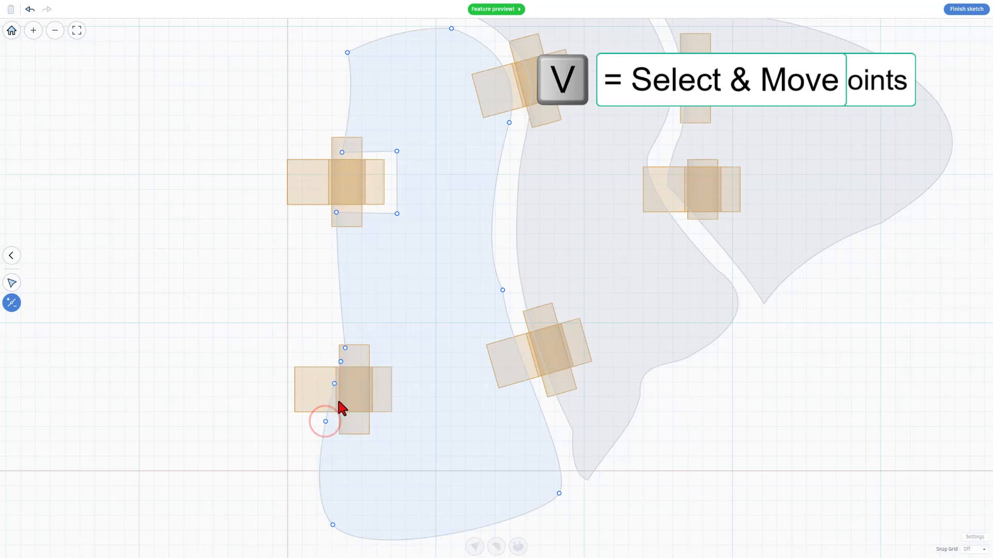
pyautogui.press('v')
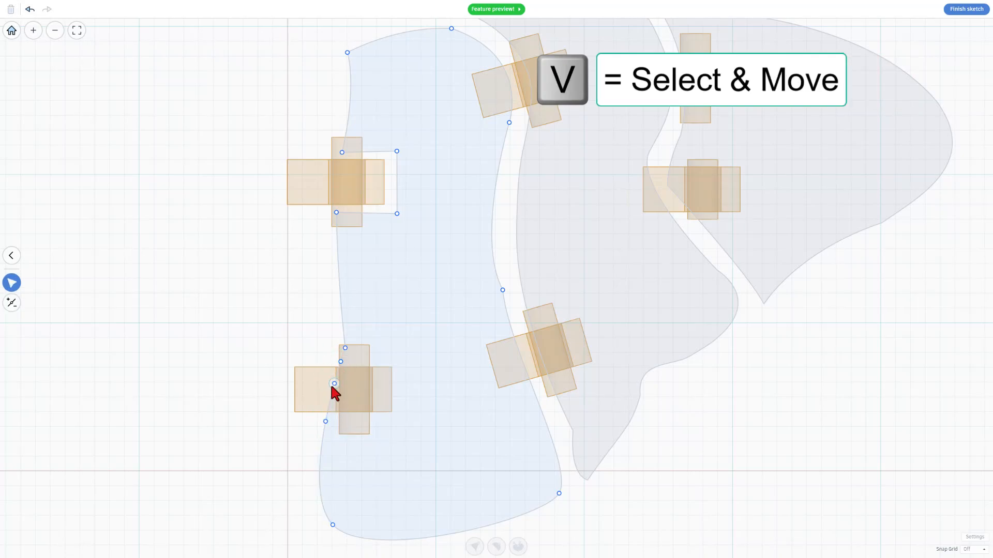
# - Pull two of the new points inward about 4.5 mm to form a notch around the lower connector and lower its upper opening point about 0.8 mm
pyautogui.moveTo(334, 384); pyautogui.dragTo(407, 415)
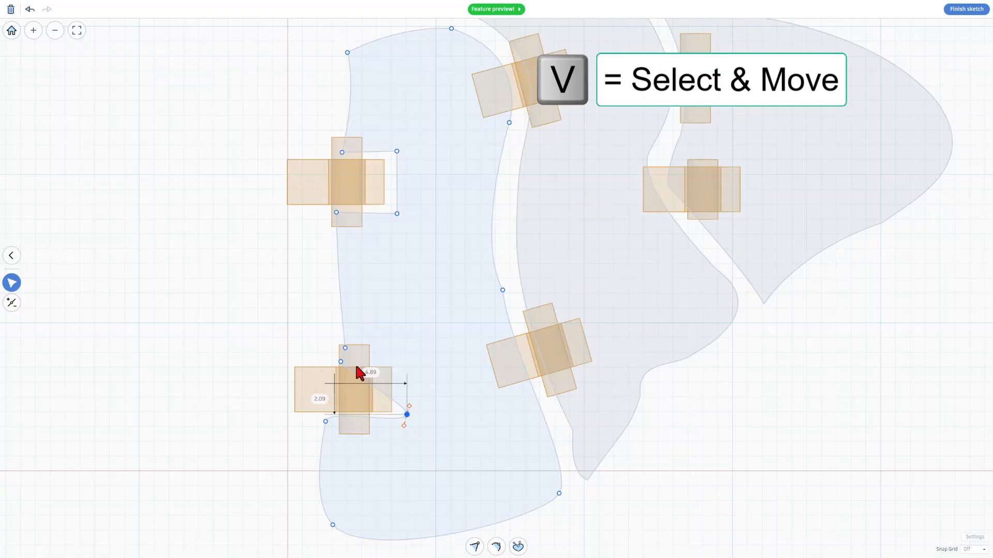
pyautogui.moveTo(341, 362); pyautogui.dragTo(408, 364)
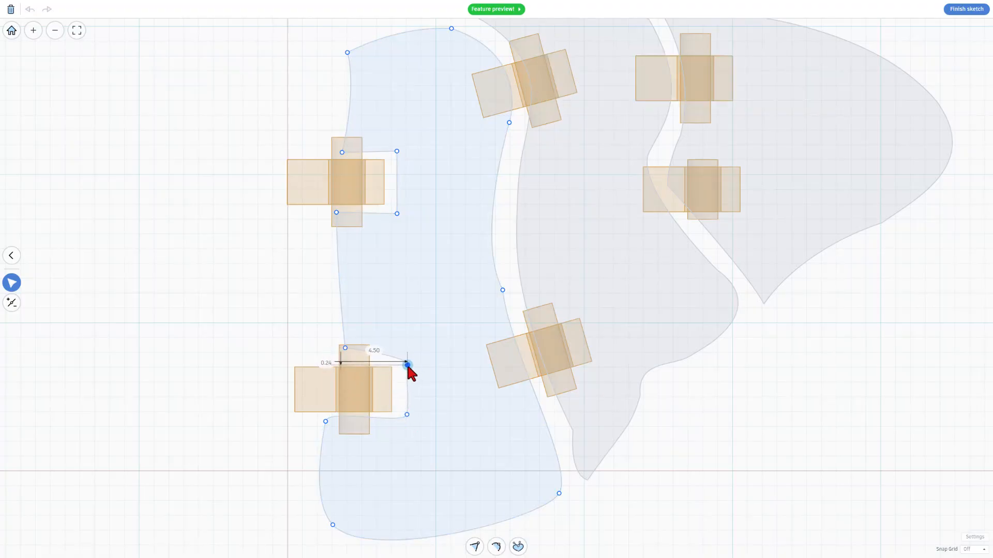
pyautogui.click(403, 415)
pyautogui.moveTo(344, 348); pyautogui.dragTo(339, 359)
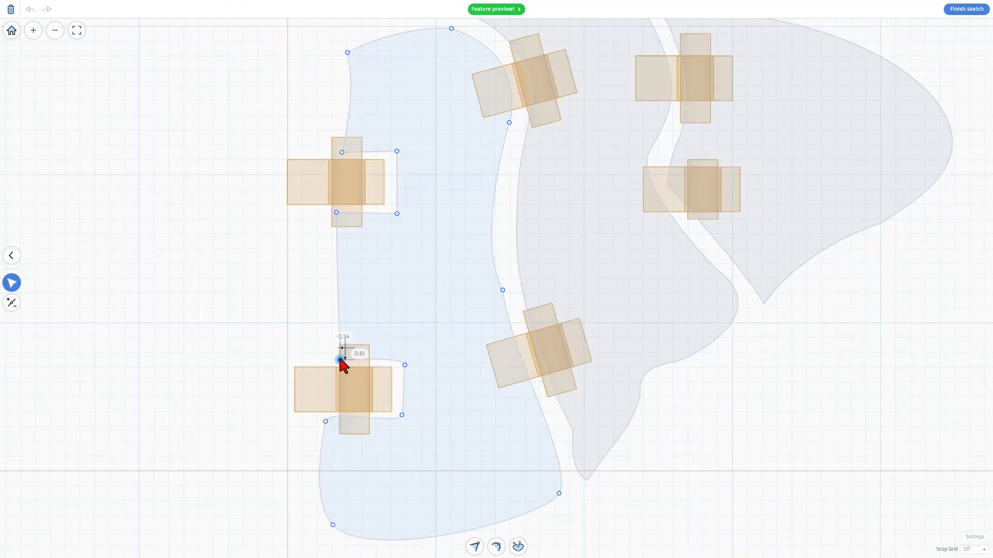
# - Convert the upper, inner and lower edges of the lower body-side notch to straight lines
pyautogui.press('1')
pyautogui.click(376, 359)
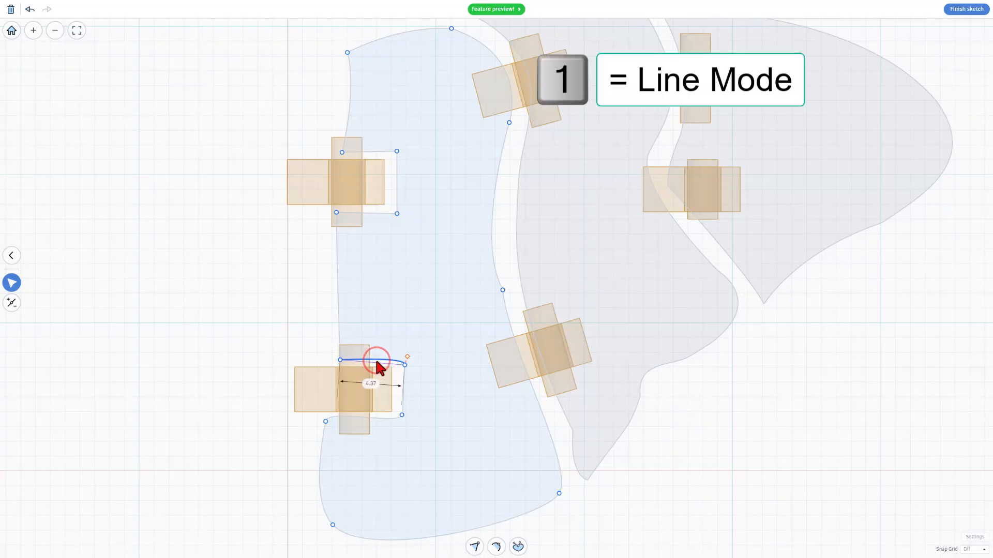
pyautogui.click(402, 386)
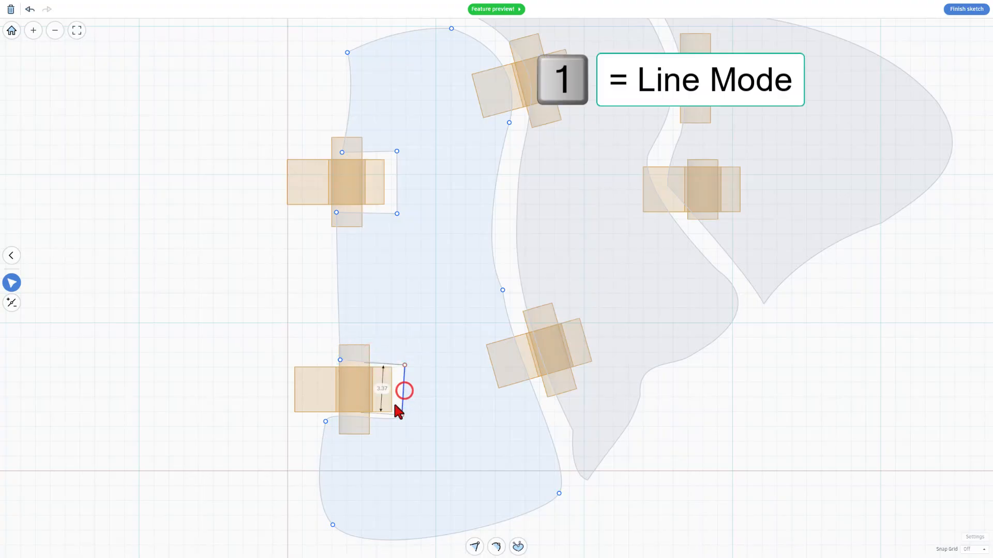
pyautogui.click(372, 418)
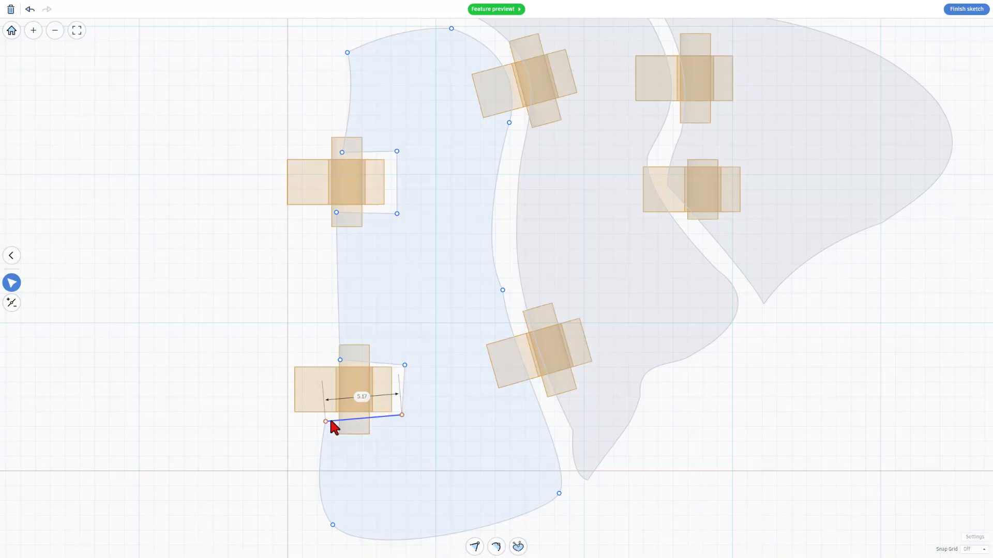
# - Adjust all four corner points of the inner section's lower body-side notch to square it up around the connector
pyautogui.scroll(3, 331, 422)
pyautogui.moveTo(325, 422); pyautogui.dragTo(330, 416)
pyautogui.scroll(2, 329, 417)
pyautogui.moveTo(443, 413); pyautogui.dragTo(443, 418)
pyautogui.moveTo(348, 328); pyautogui.dragTo(340, 322)
pyautogui.moveTo(445, 332); pyautogui.dragTo(440, 321)
pyautogui.scroll(-6, 468, 347)
pyautogui.doubleClick(460, 379)
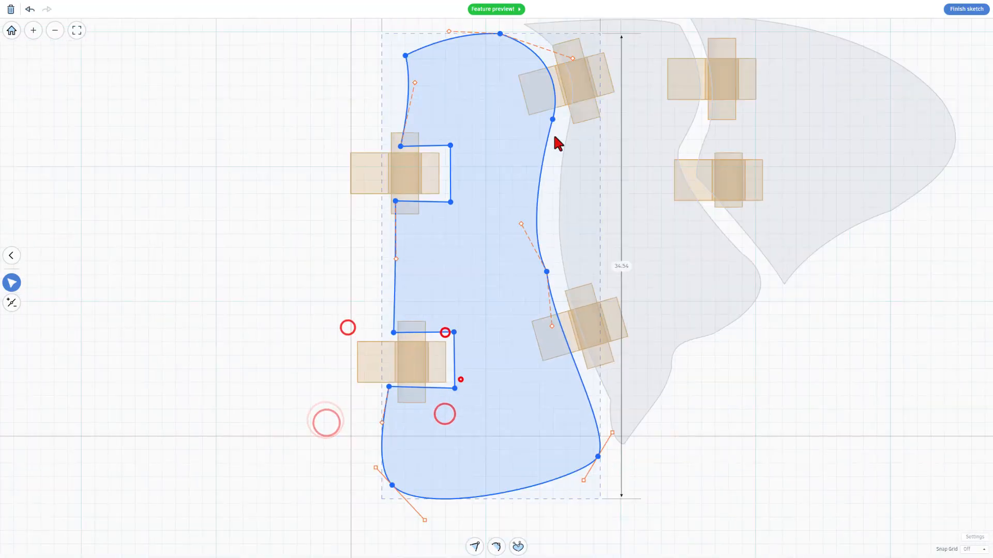
# - Add points to the middle section's inner edge around both connectors and pull the upper pair about 3.8 mm inward as a notch
pyautogui.scroll(-1, 602, 330)
pyautogui.click(734, 390)
pyautogui.click(669, 211)
pyautogui.doubleClick(633, 178)
pyautogui.moveTo(570, 94); pyautogui.dragTo(618, 84)
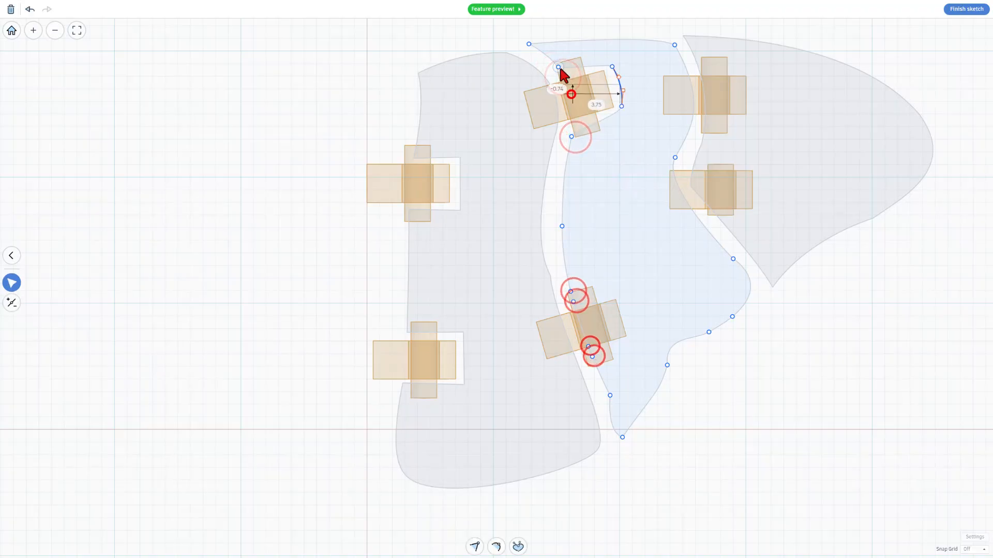
# - Shift the opening points of the middle section's upper notch toward each other and convert its edges to straight lines
pyautogui.scroll(3, 575, 65)
pyautogui.moveTo(555, 69); pyautogui.dragTo(555, 78)
pyautogui.moveTo(570, 155); pyautogui.dragTo(568, 148)
pyautogui.doubleClick(609, 68)
pyautogui.doubleClick(631, 85)
pyautogui.doubleClick(598, 137)
# - Pull the middle section's lower pair of points inward to form a notch around the connector and straighten its edges
pyautogui.moveTo(572, 369); pyautogui.dragTo(624, 363)
pyautogui.doubleClick(591, 367)
pyautogui.doubleClick(645, 388)
pyautogui.doubleClick(616, 432)
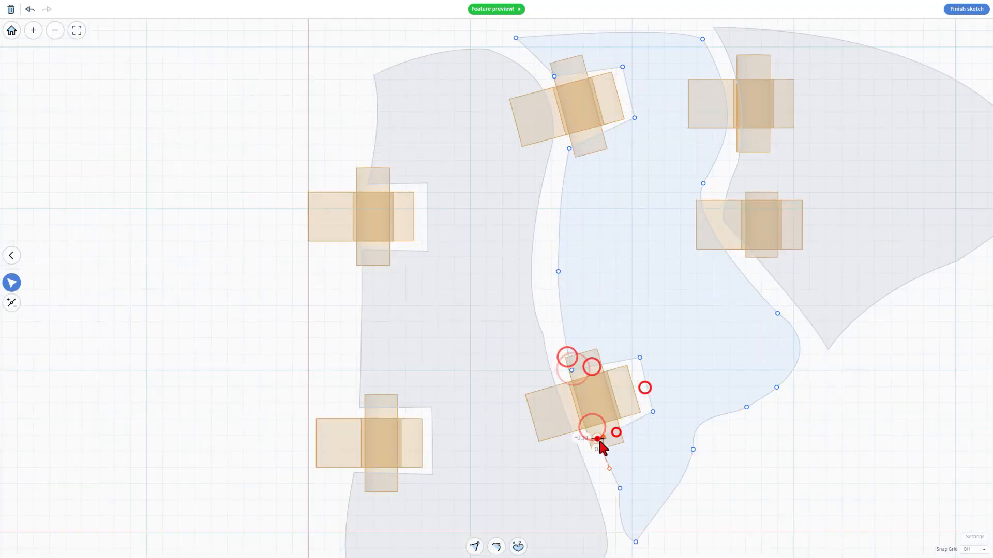
# - Reposition the lower opening point of the middle section's lower notch to refine its fit around the connector
pyautogui.scroll(7, 609, 444)
pyautogui.click(645, 423)
pyautogui.click(622, 441)
pyautogui.moveTo(589, 434); pyautogui.dragTo(569, 425)
pyautogui.scroll(-9, 571, 424)
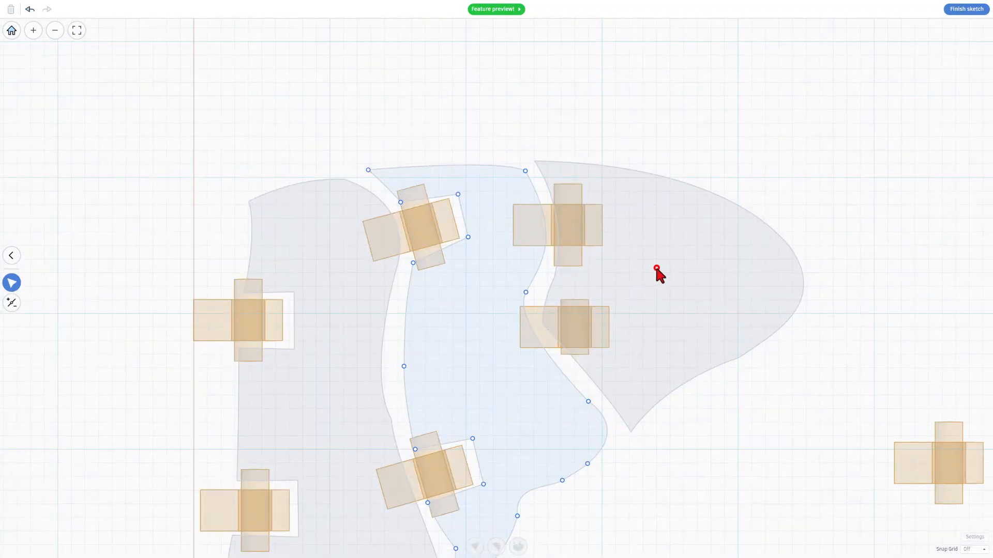
# - Undo the straightening of the outer wing section's edges
pyautogui.doubleClick(656, 265)
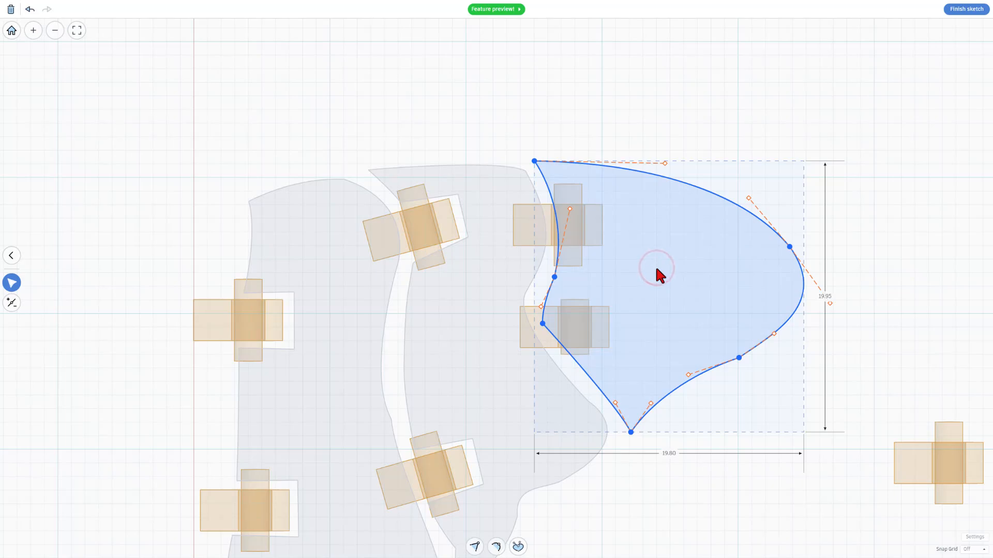
pyautogui.hotkey('ctrl', 'z')
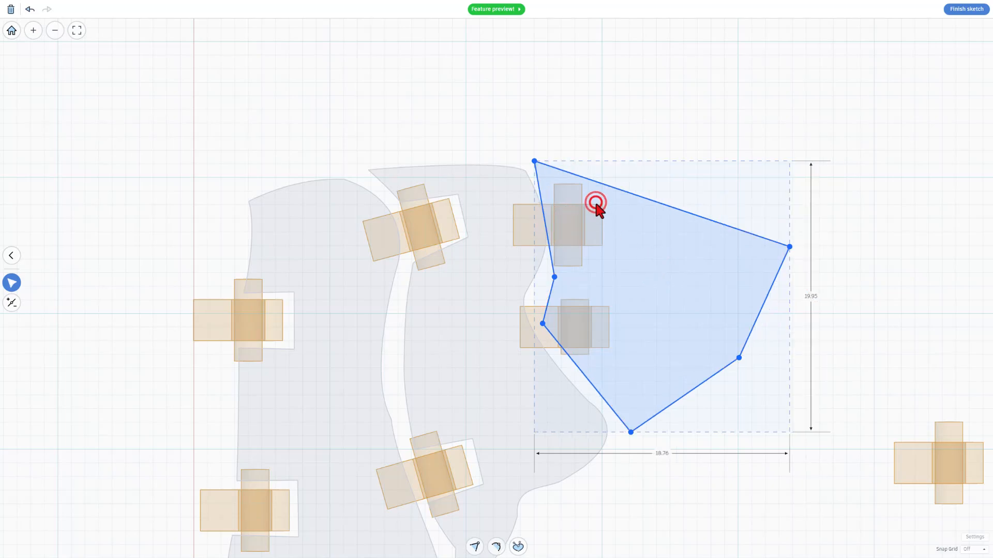
pyautogui.hotkey('ctrl', 'z')
# - Add eight points to the outer section's inner edge around its two connectors and pull the upper notch about 4 mm inward
pyautogui.click(654, 259)
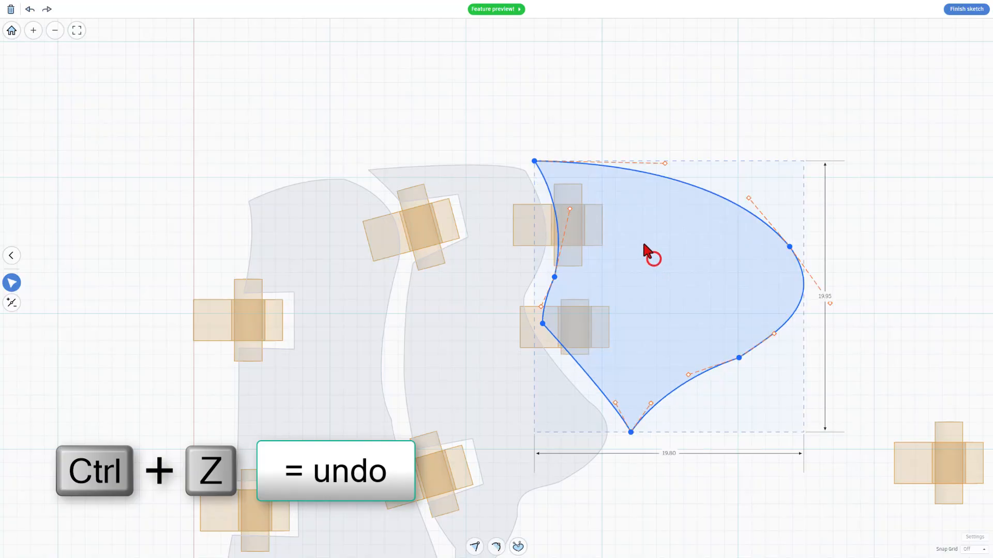
pyautogui.click(553, 191)
pyautogui.click(556, 201)
pyautogui.click(558, 238)
pyautogui.click(558, 253)
pyautogui.click(547, 296)
pyautogui.click(546, 305)
pyautogui.click(565, 352)
pyautogui.click(575, 358)
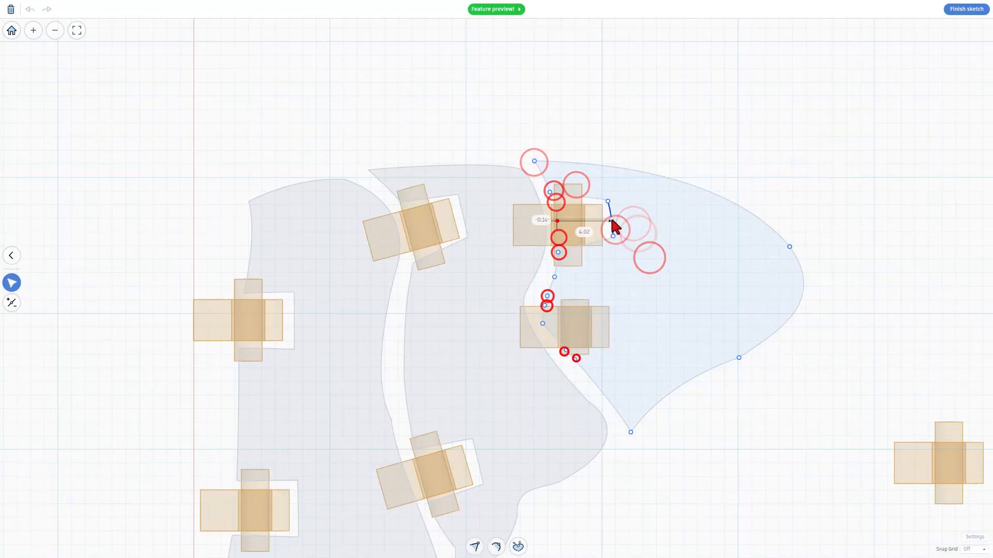
# - Form the outer section's lower notch by pulling its new points inward and deleting the leftover original corner point
pyautogui.moveTo(545, 305); pyautogui.dragTo(623, 300)
pyautogui.click(541, 324)
pyautogui.press('Delete')
# - Adjust the opening points of the outer section's lower notch, moving the upper one about 0.6 mm toward the wing tip
pyautogui.moveTo(566, 350)
pyautogui.mouseDown()
pyautogui.moveTo(620, 352)
pyautogui.moveTo(568, 361)
pyautogui.mouseUp()
pyautogui.scroll(5, 565, 352)
pyautogui.moveTo(534, 252); pyautogui.dragTo(548, 252)
pyautogui.scroll(-6, 568, 235)
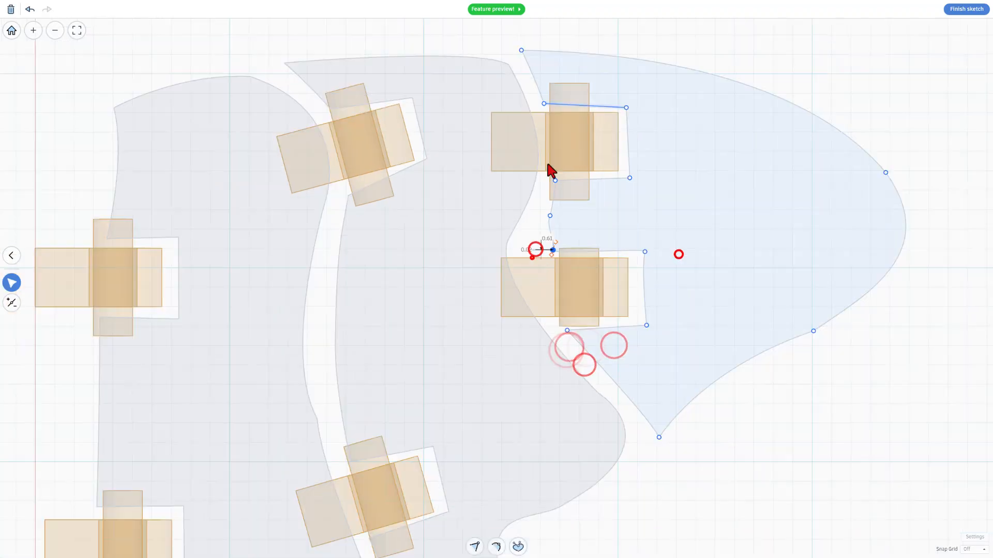
# - Finish the sketch and switch the transparent display on and off to check the connectors inside the wing
pyautogui.click(964, 9)
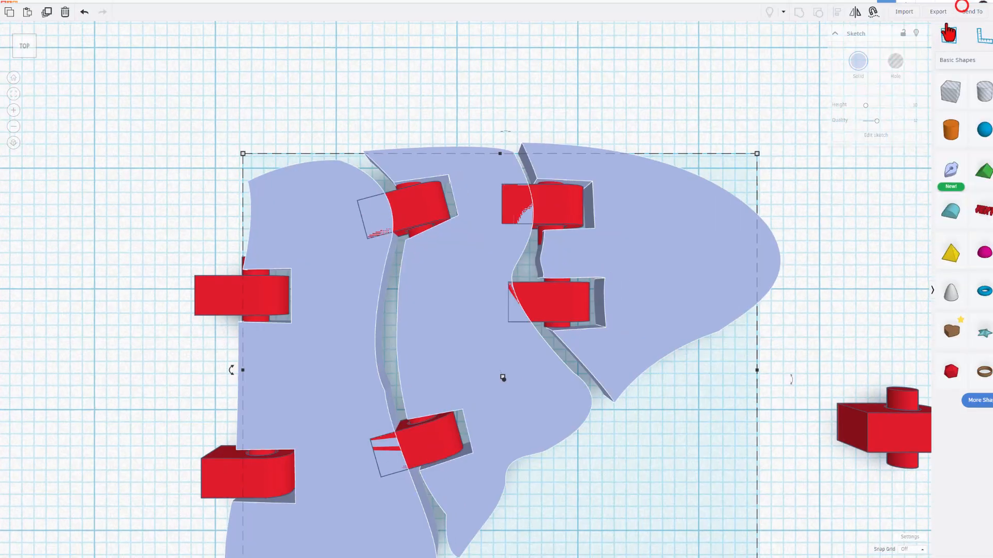
pyautogui.press('t')
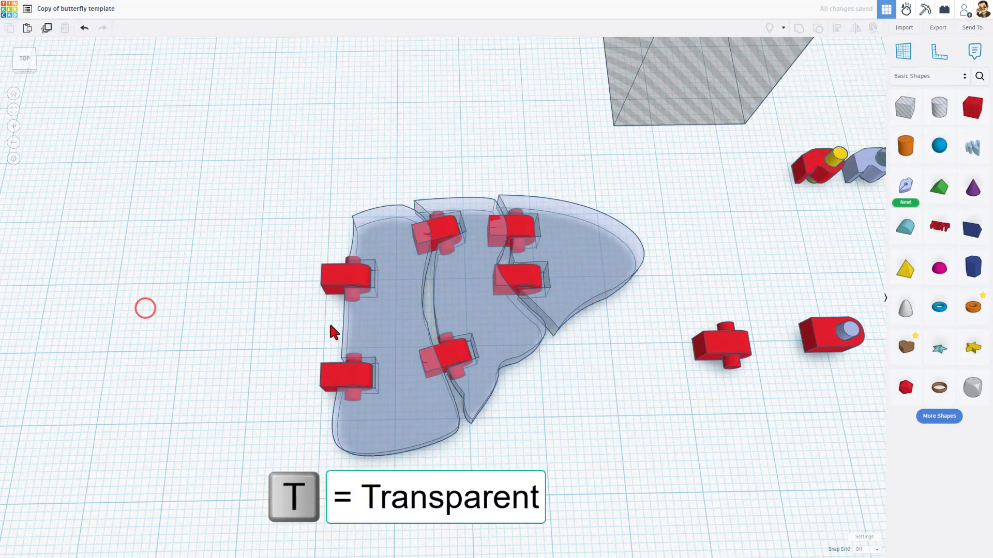
pyautogui.click(360, 332)
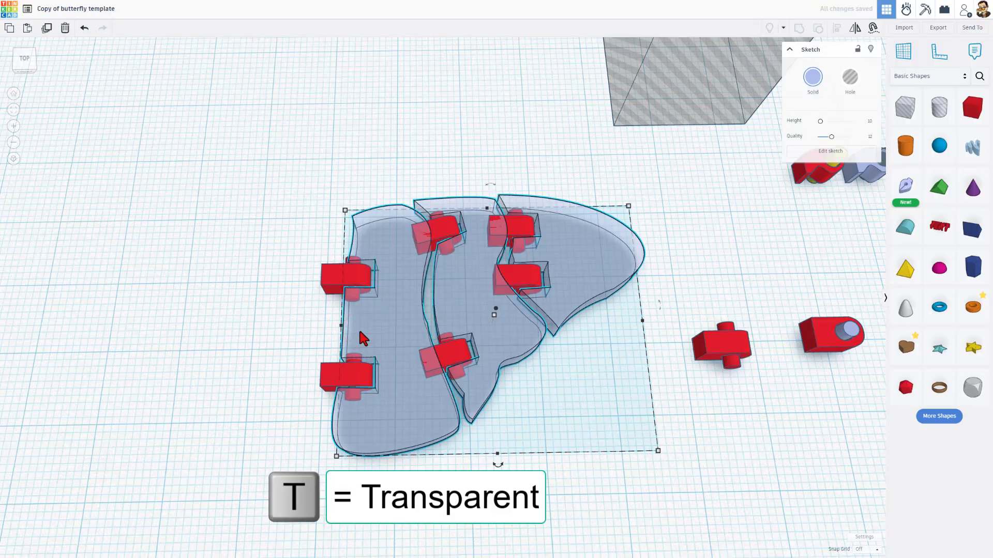
pyautogui.press('t')
# - Reopen the sketch, move the middle section's upper notch's lower inner corner about 0.7 mm down and 0.3 mm outward, and finish it
pyautogui.moveTo(286, 339); pyautogui.dragTo(435, 390, button='right')
pyautogui.scroll(4, 381, 302)
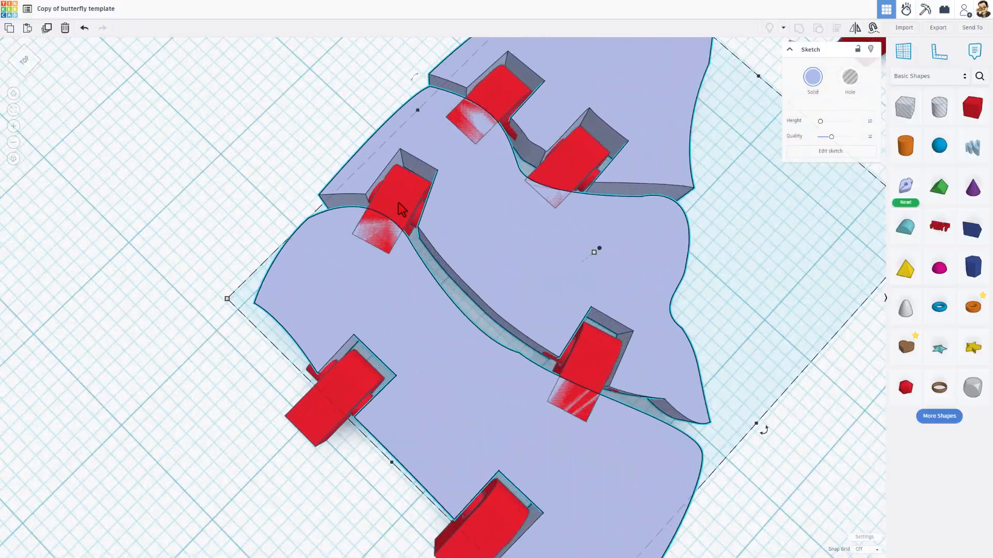
pyautogui.scroll(-2, 398, 202)
pyautogui.scroll(5, 398, 196)
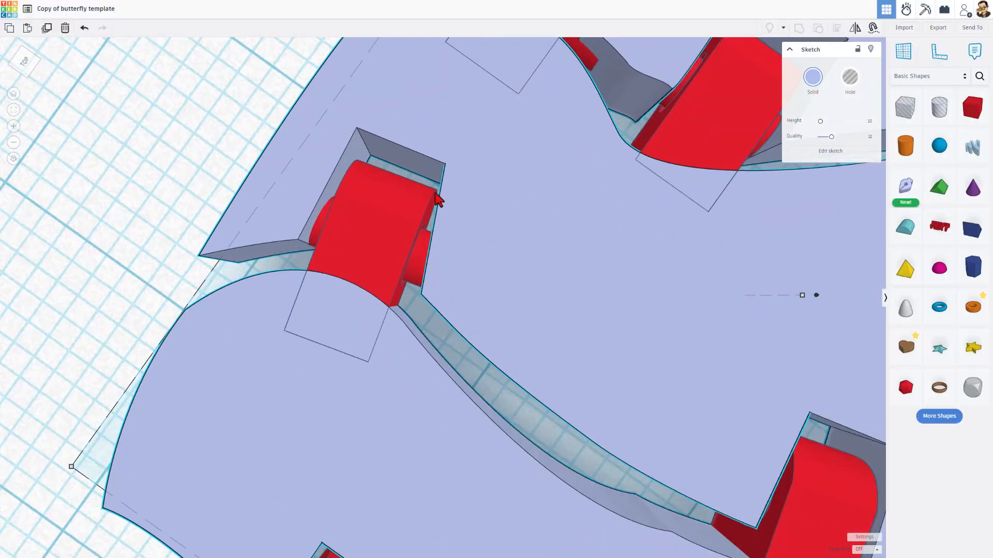
pyautogui.doubleClick(469, 213)
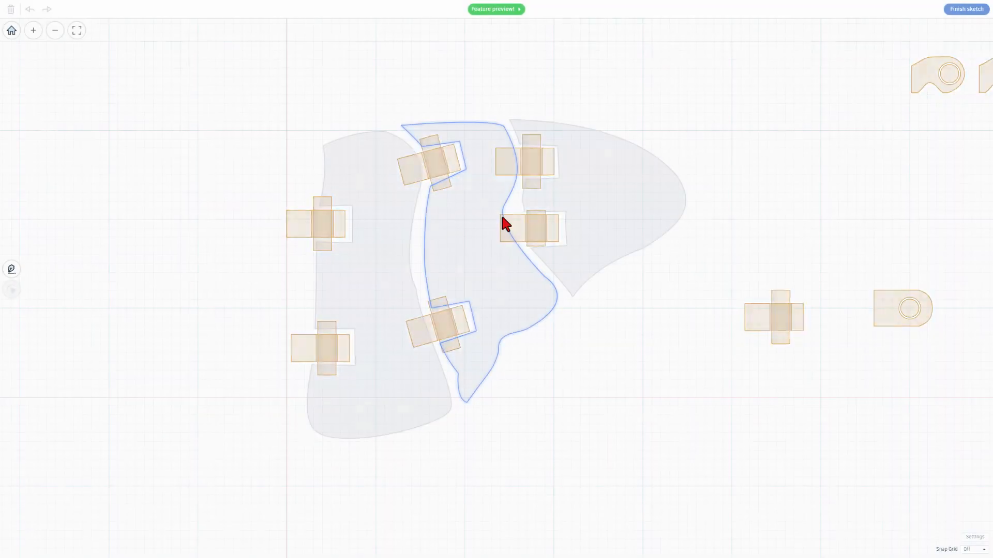
pyautogui.click(477, 203)
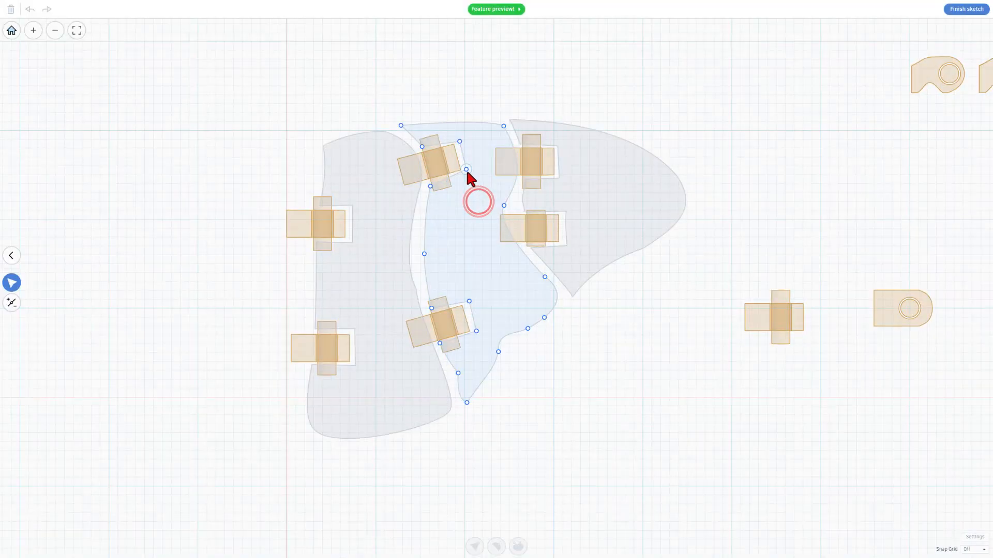
pyautogui.moveTo(466, 169); pyautogui.dragTo(469, 175)
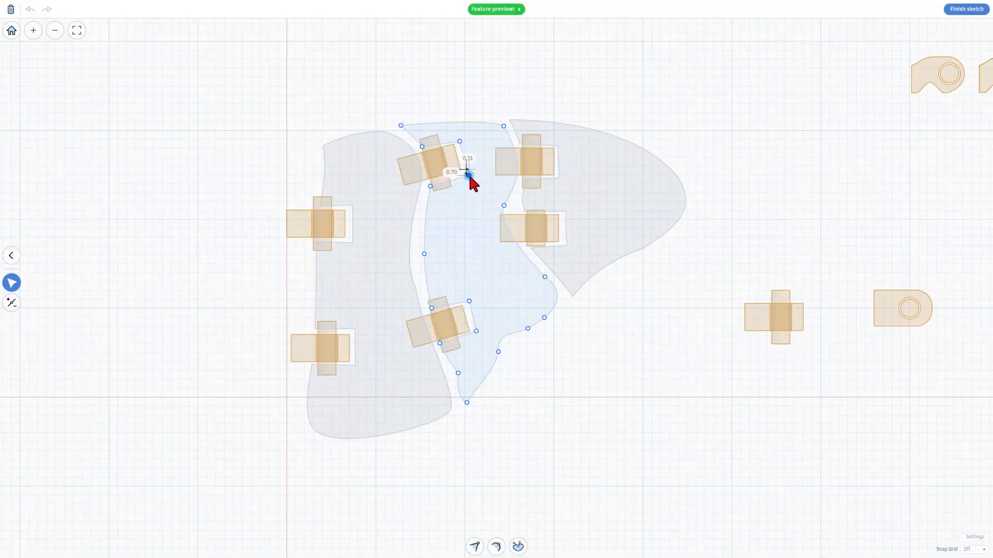
pyautogui.click(439, 91)
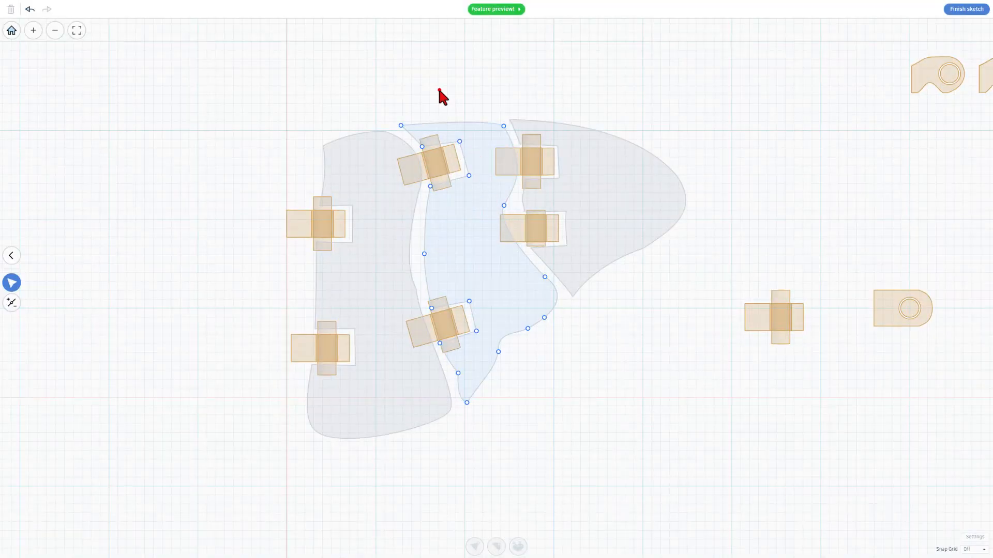
pyautogui.click(982, 10)
# - Place a sphere on the workplane beside the inner wing section and scale it down proportionally
pyautogui.scroll(5, 767, 300)
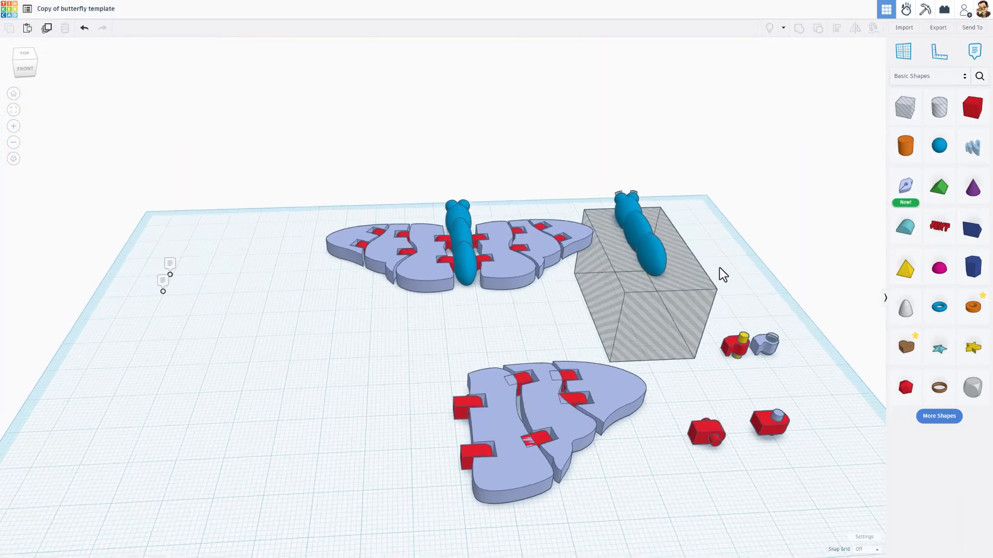
pyautogui.moveTo(718, 268); pyautogui.dragTo(809, 156, button='right')
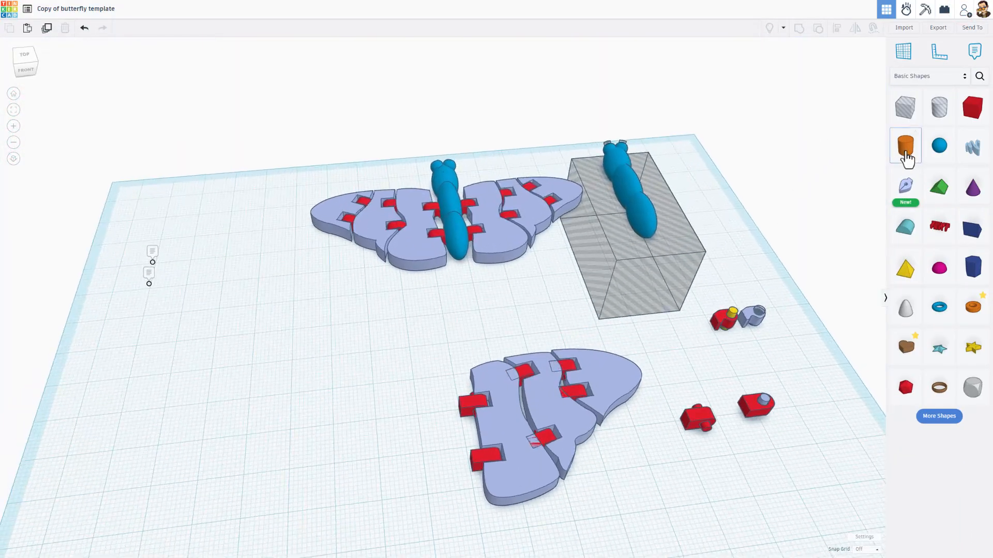
pyautogui.moveTo(938, 145); pyautogui.dragTo(424, 368)
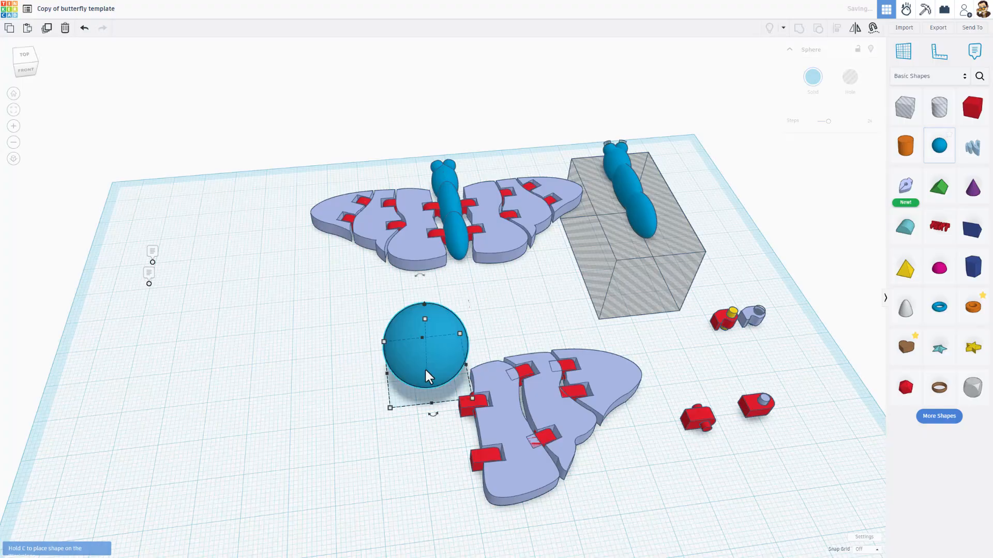
pyautogui.keyDown('shift'); pyautogui.moveTo(424, 320); pyautogui.dragTo(436, 431); pyautogui.keyUp('shift')
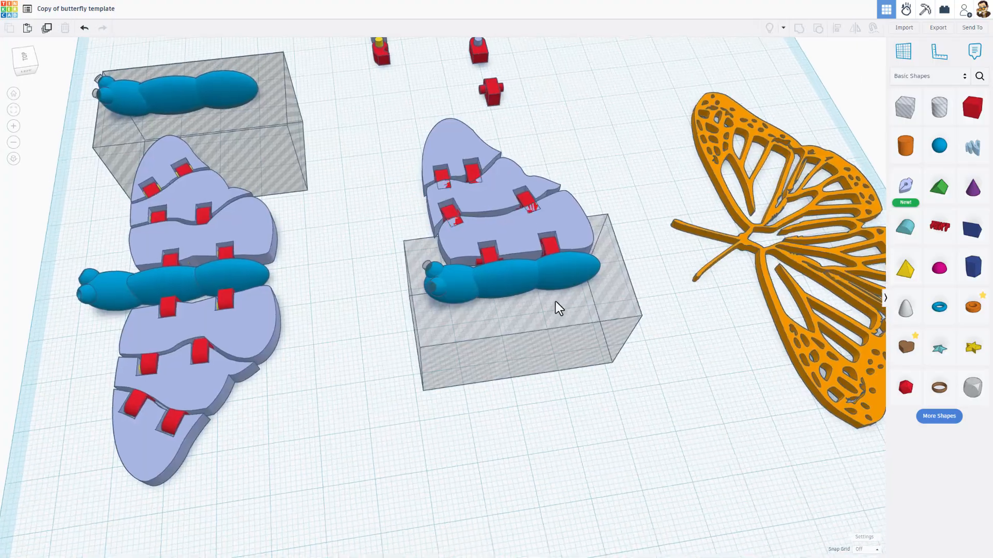
# - Examine the sizes of the rear, middle and head spheres that make up the butterfly's body
pyautogui.moveTo(555, 302)
pyautogui.mouseDown(button='right')
pyautogui.moveTo(533, 282)
pyautogui.moveTo(550, 288)
pyautogui.mouseUp(button='right')
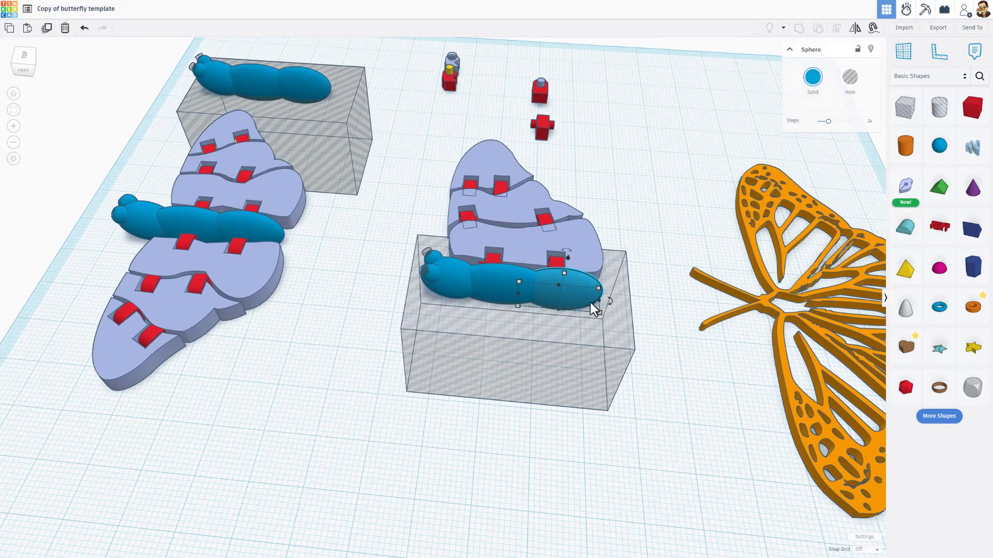
pyautogui.moveTo(600, 312)
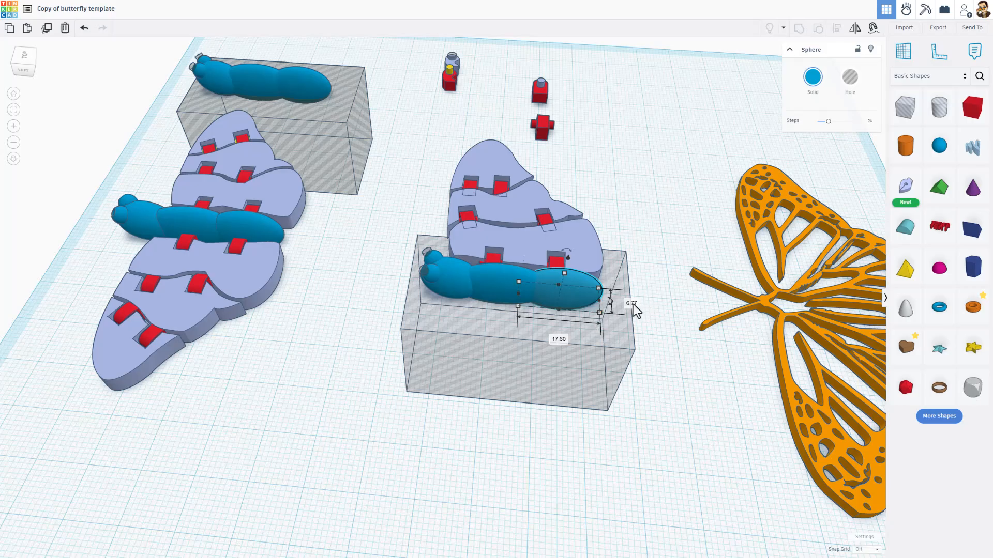
pyautogui.click(506, 300)
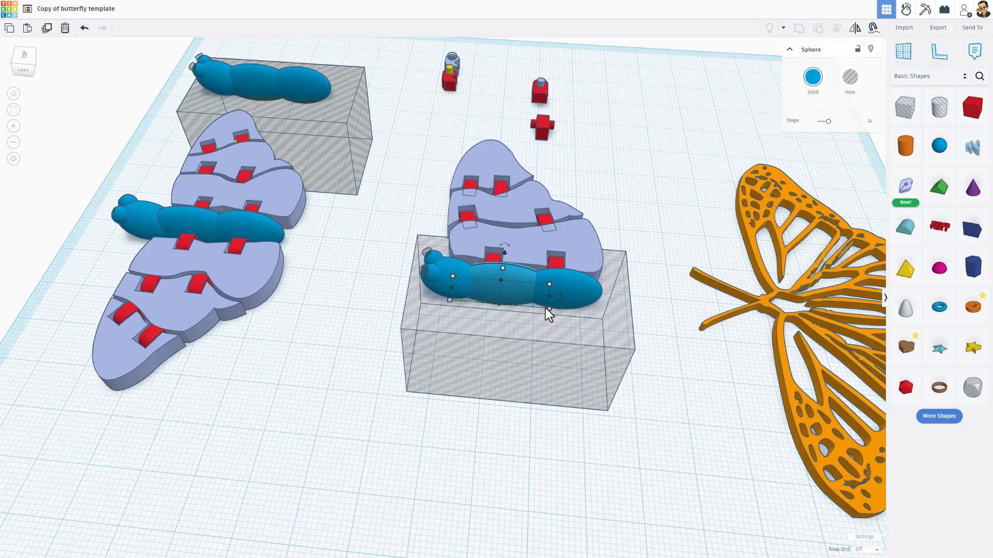
pyautogui.moveTo(550, 309)
pyautogui.click(450, 284)
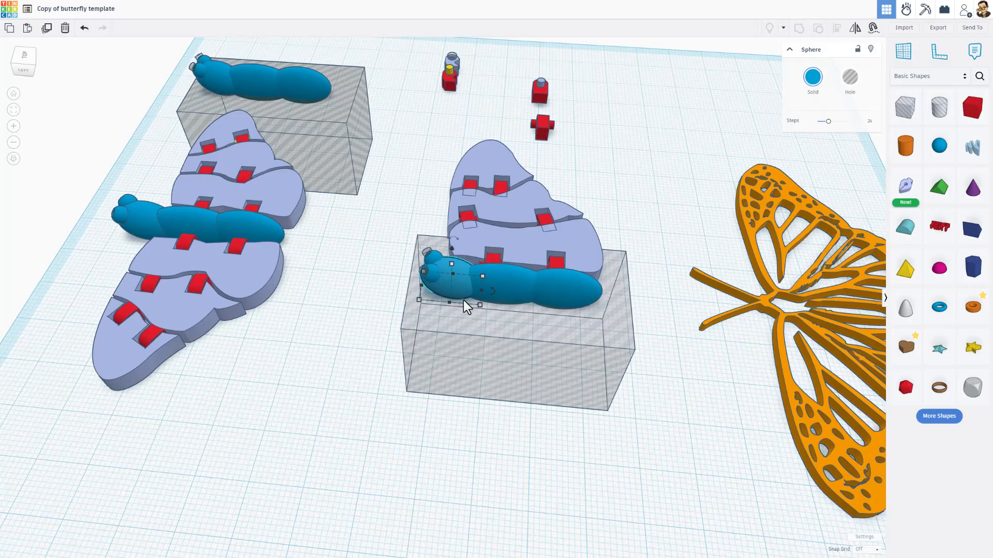
pyautogui.moveTo(443, 303); pyautogui.dragTo(460, 280, button='right')
pyautogui.scroll(3, 454, 263)
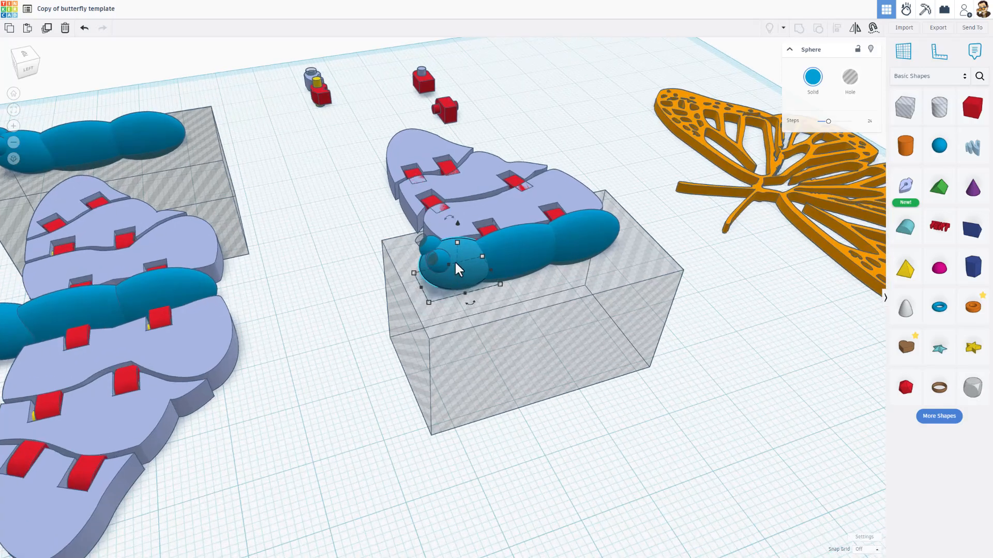
# - Display the shape workplane and examine the size and orientation of the pupil's hole cylinder and the eye sphere
pyautogui.press('e')
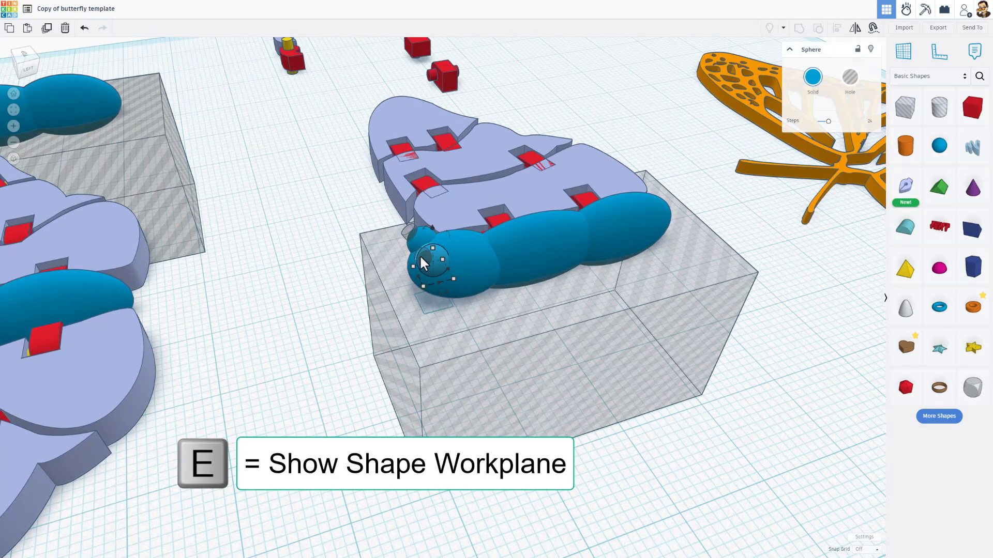
pyautogui.click(420, 256)
pyautogui.moveTo(420, 255); pyautogui.dragTo(420, 256)
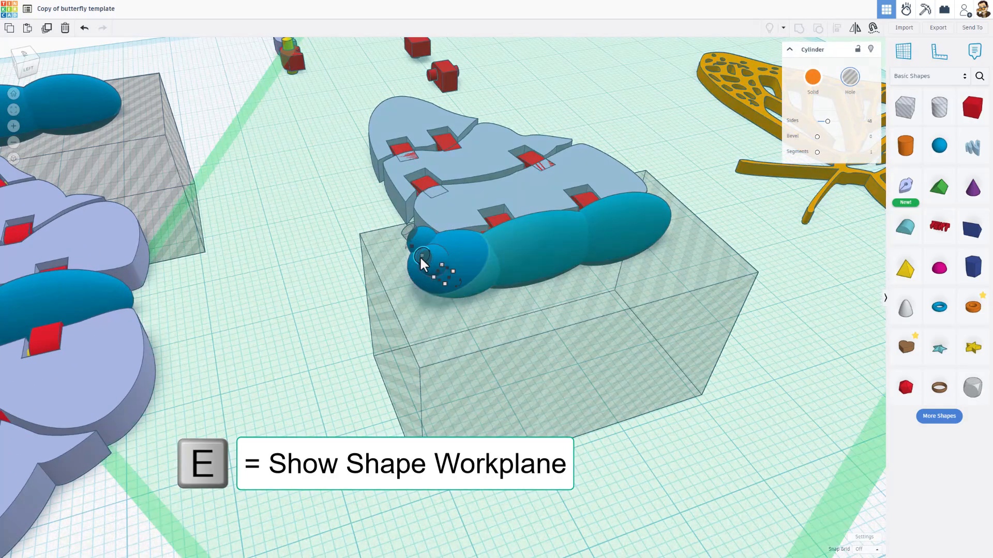
pyautogui.click(445, 284)
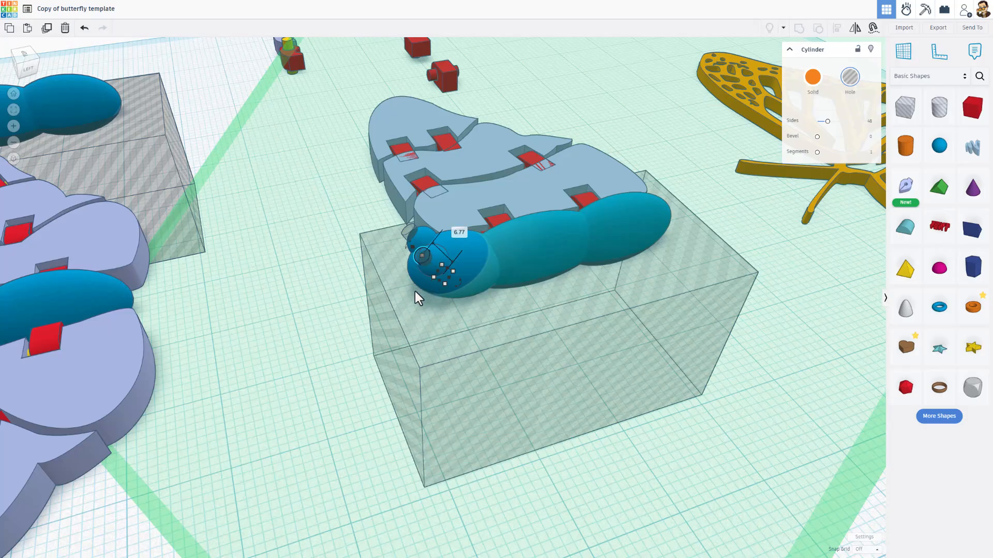
pyautogui.moveTo(446, 257); pyautogui.dragTo(385, 342, button='right')
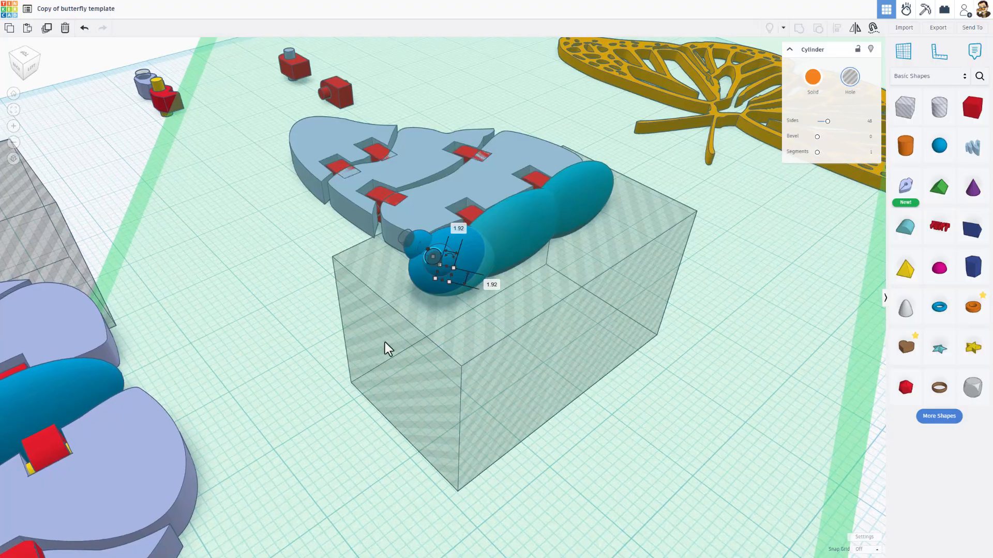
pyautogui.click(440, 261)
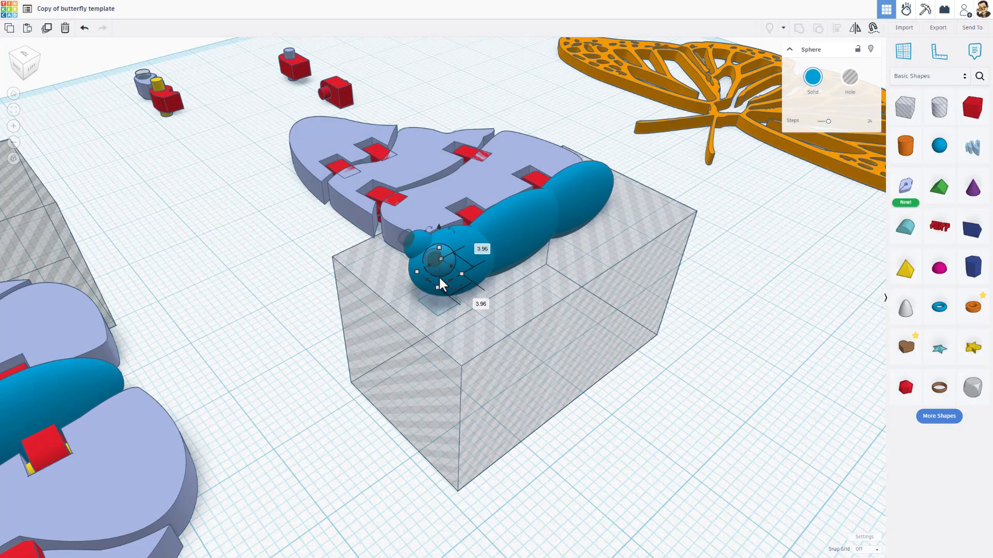
pyautogui.moveTo(440, 279); pyautogui.dragTo(401, 350, button='right')
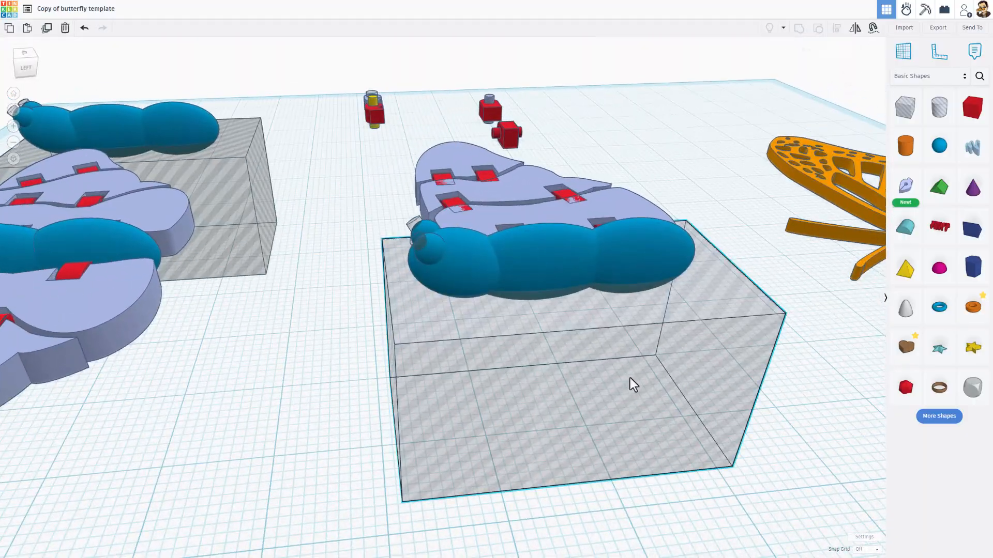
# - Hide the wing sections and the hinges next to the body that stands over the hole box
pyautogui.click(629, 383)
pyautogui.scroll(3, 687, 357)
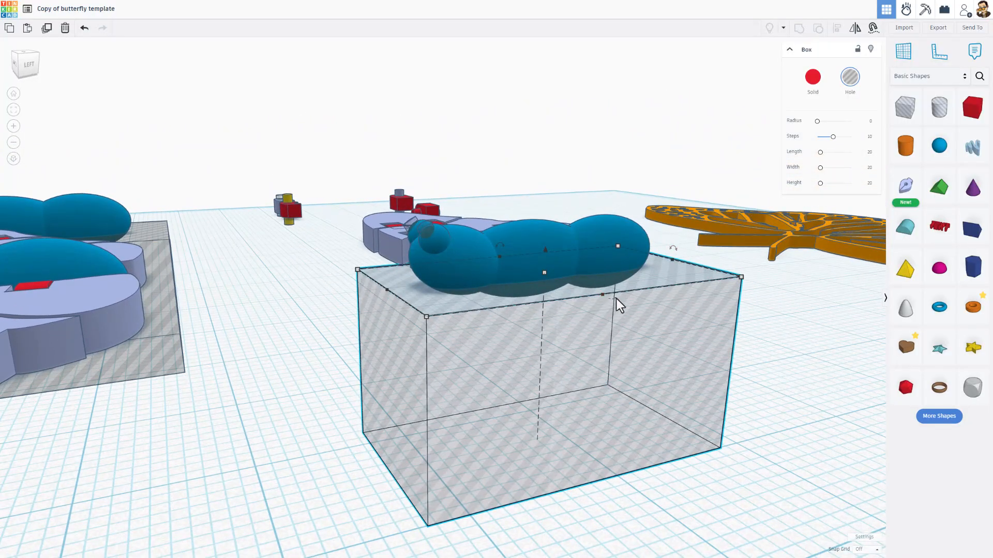
pyautogui.moveTo(619, 305); pyautogui.dragTo(695, 386, button='right')
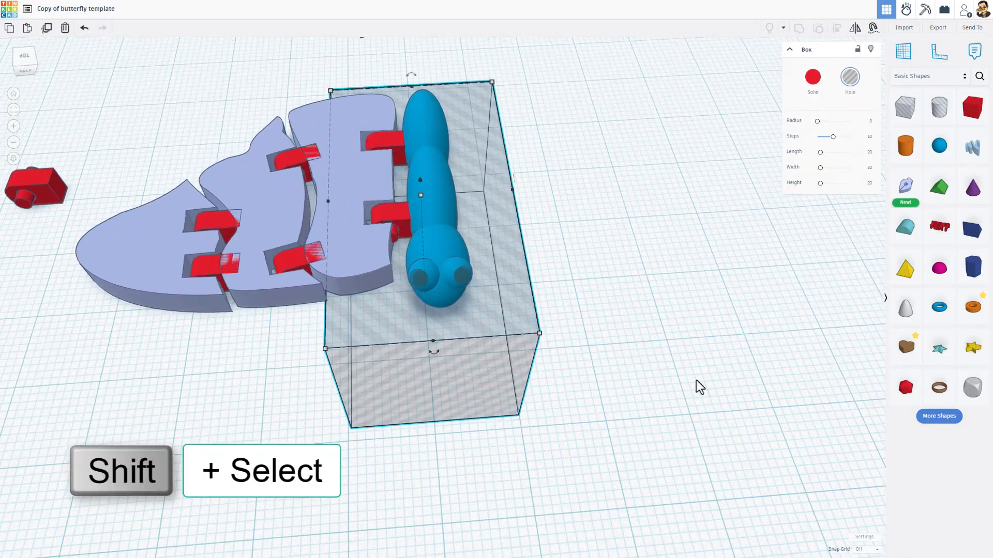
pyautogui.click(389, 213)
pyautogui.keyDown('shift'); pyautogui.click(423, 166); pyautogui.keyUp('shift')
pyautogui.keyDown('shift'); pyautogui.click(394, 221); pyautogui.keyUp('shift')
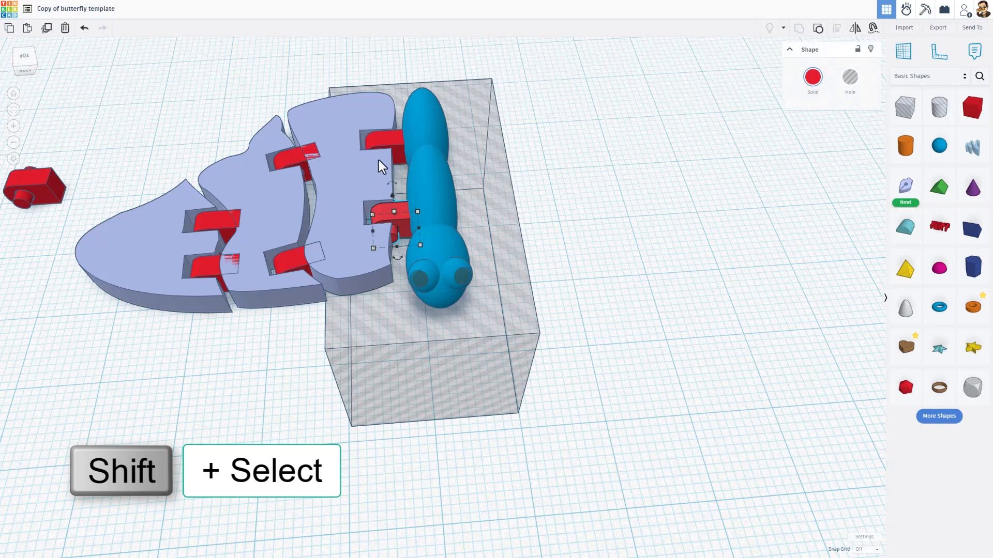
pyautogui.keyDown('shift'); pyautogui.click(346, 173); pyautogui.keyUp('shift')
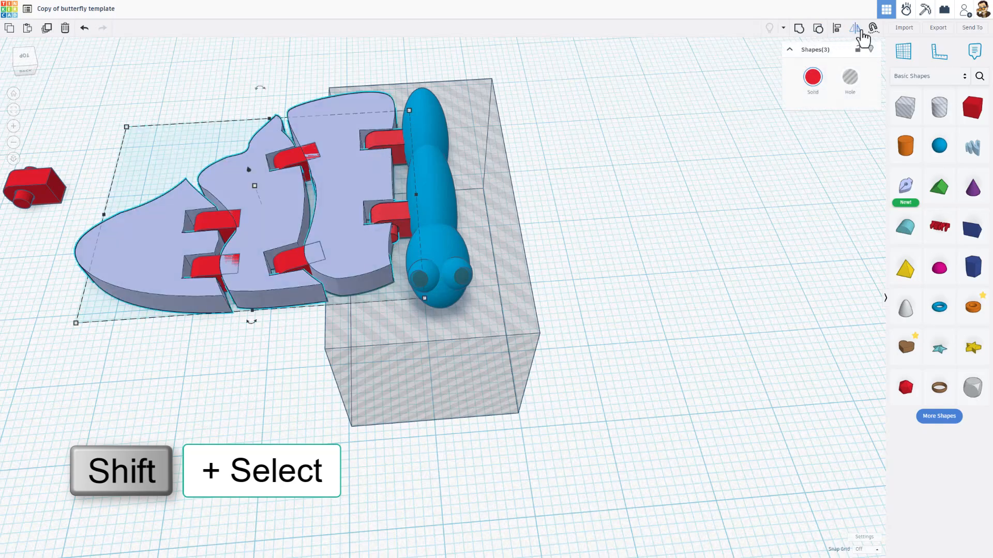
pyautogui.click(870, 49)
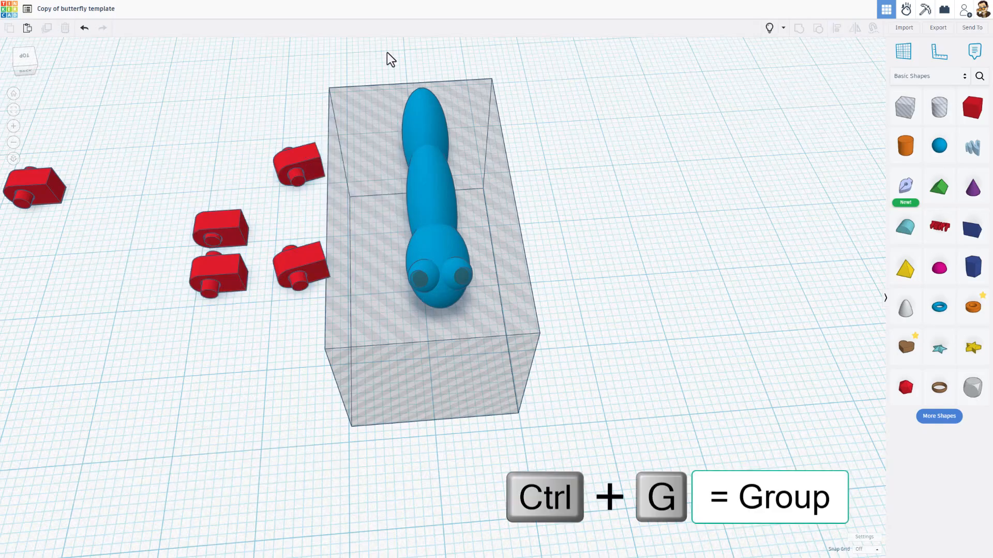
# - Group the body spheres, eyes and pupil holes with the large hole box to cut the underside flat, and show all hidden shapes
pyautogui.moveTo(391, 60); pyautogui.dragTo(480, 362)
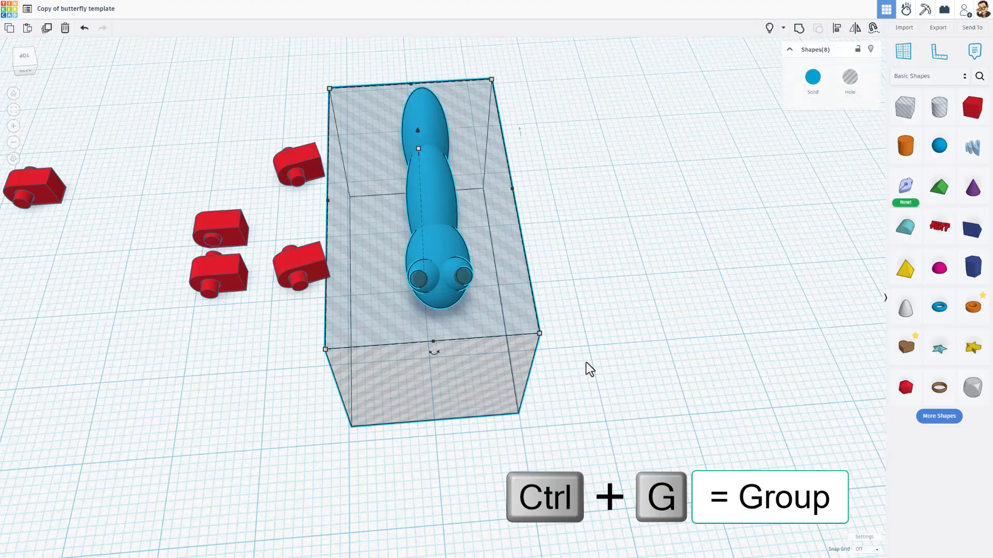
pyautogui.hotkey('ctrl', 'g')
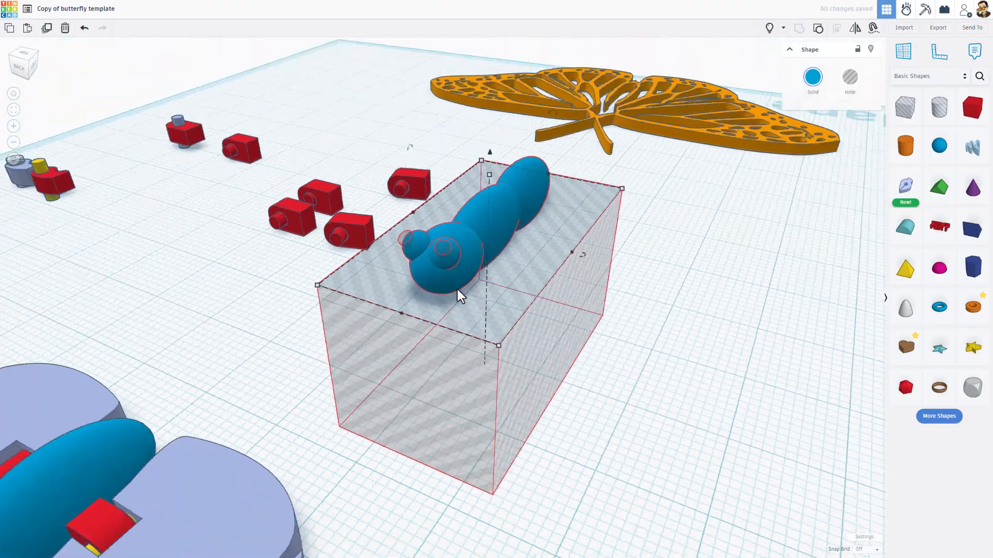
pyautogui.moveTo(457, 290); pyautogui.dragTo(489, 334, button='right')
pyautogui.scroll(4, 504, 293)
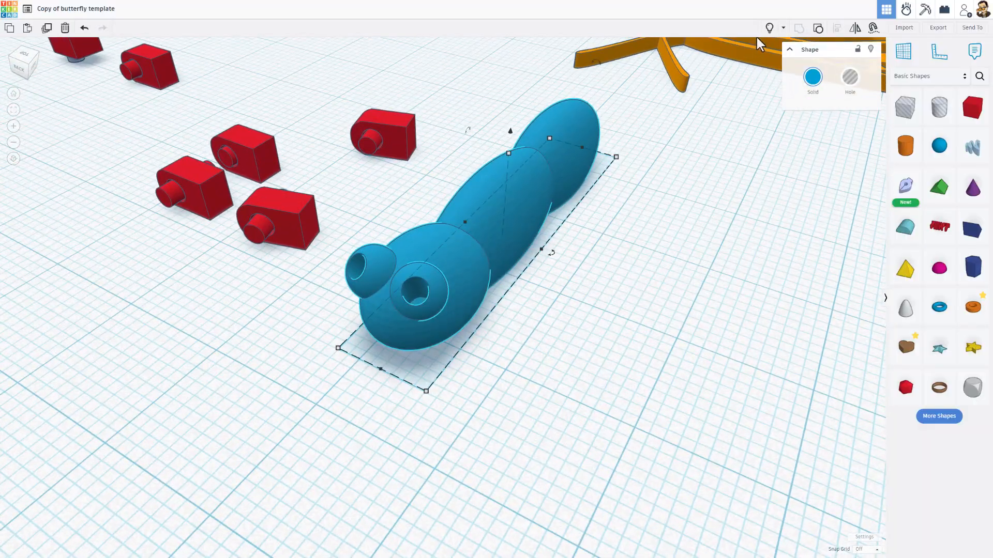
pyautogui.click(768, 29)
# - Duplicate all the wing sections and hinges beside the body, leaving the body out of the selection
pyautogui.moveTo(701, 229); pyautogui.dragTo(104, 139, button='right')
pyautogui.click(26, 65)
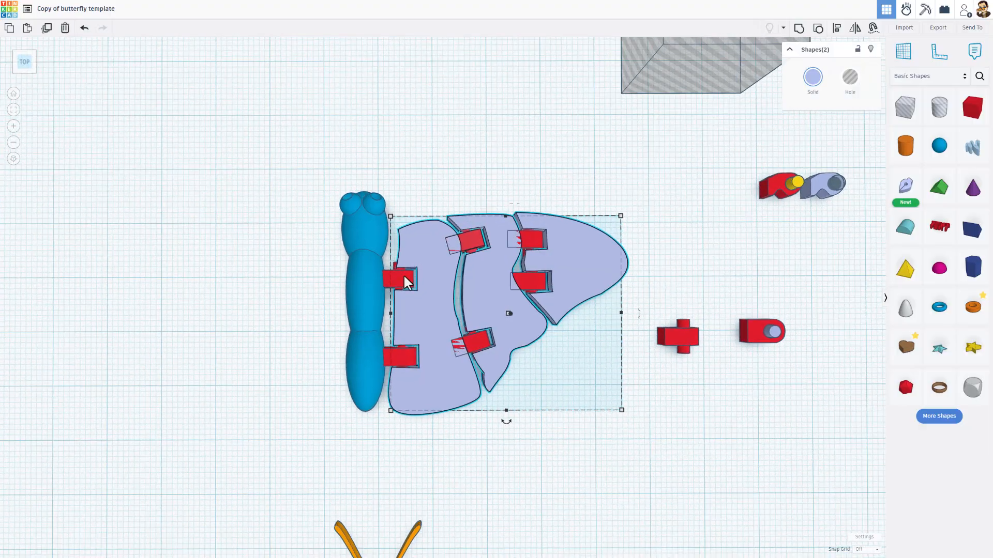
pyautogui.click(393, 245)
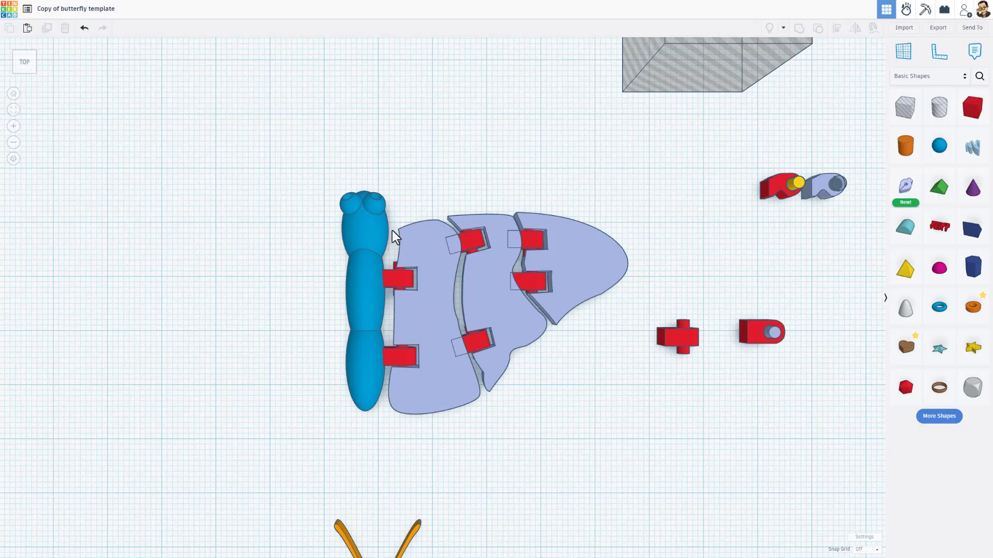
pyautogui.moveTo(395, 237); pyautogui.dragTo(562, 393)
pyautogui.hotkey('ctrl', 'd')
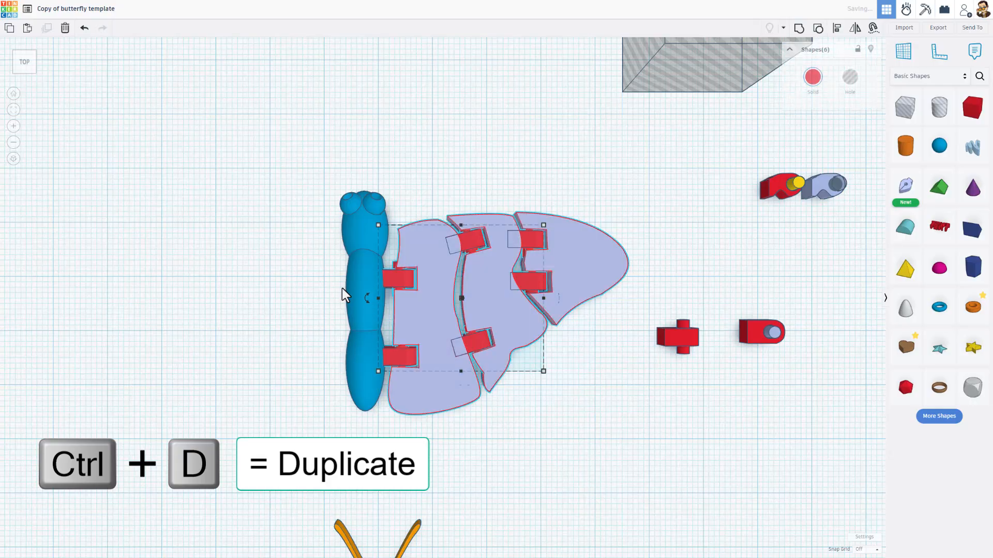
# - Nudge the duplicated wing about 5 mm sideways toward the body with the snap grid off
pyautogui.press('Left')
pyautogui.press('Left')
pyautogui.press('Left')
pyautogui.press('Left')
pyautogui.press('Left')
pyautogui.press('Left')
pyautogui.press('Left')
pyautogui.press('Left')
pyautogui.press('Left')
pyautogui.press('Left')
pyautogui.press('Left')
pyautogui.press('Left')
pyautogui.press('Left')
pyautogui.press('Left')
pyautogui.press('Left')
pyautogui.press('Left')
pyautogui.press('Left')
pyautogui.press('Left')
pyautogui.press('Left')
pyautogui.press('Left')
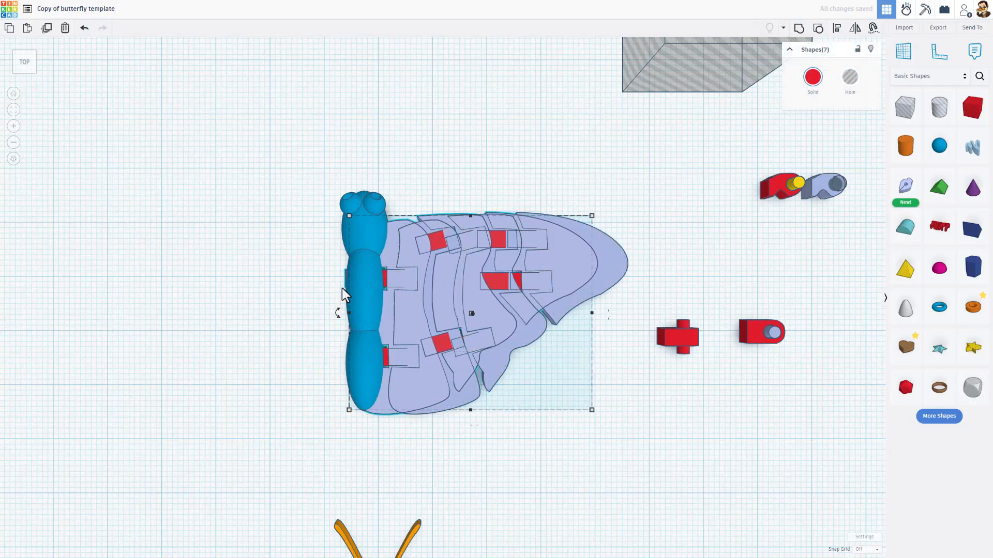
# - With the snap grid at 1.0 mm, move the duplicated wing 50 mm across the body and mirror it left to right
pyautogui.click(853, 551)
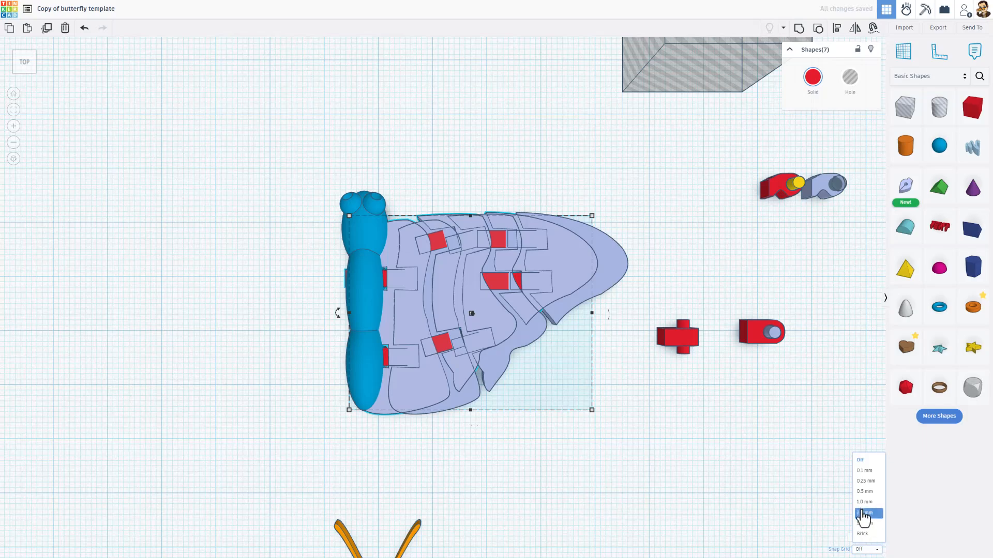
pyautogui.click(862, 514)
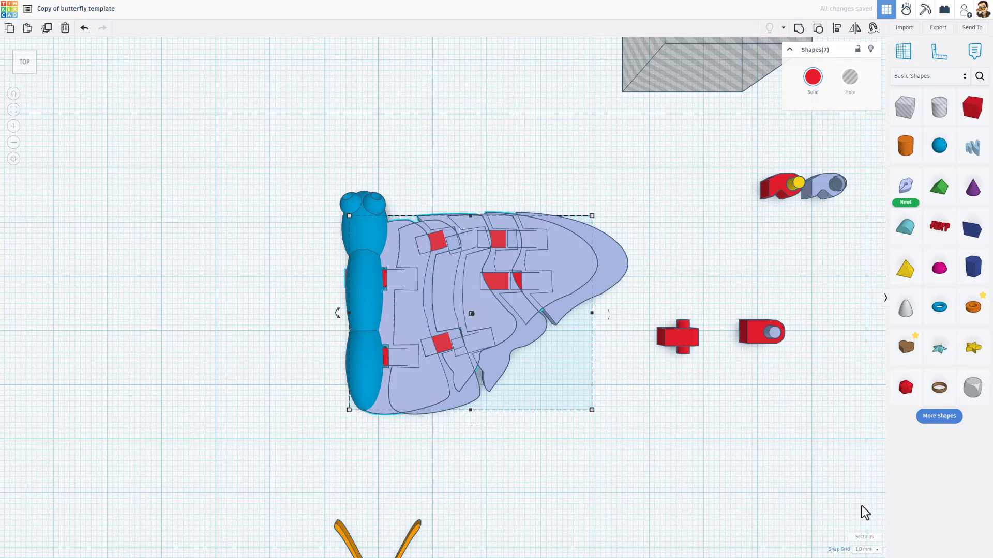
pyautogui.press('m')
pyautogui.hotkey('shift', 'Left')
pyautogui.hotkey('shift', 'Left')
pyautogui.hotkey('shift', 'Left')
pyautogui.hotkey('shift', 'Left')
pyautogui.hotkey('shift', 'Left')
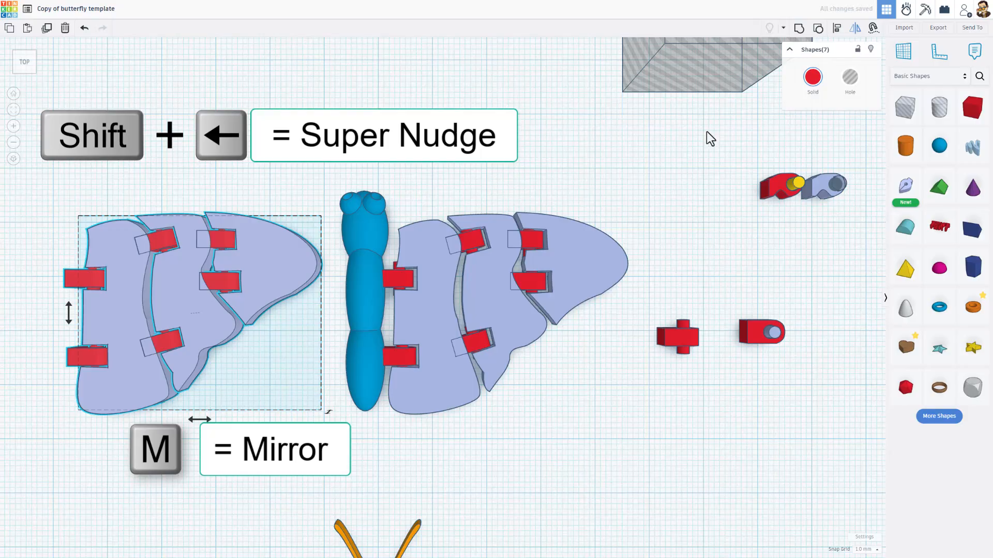
pyautogui.click(192, 419)
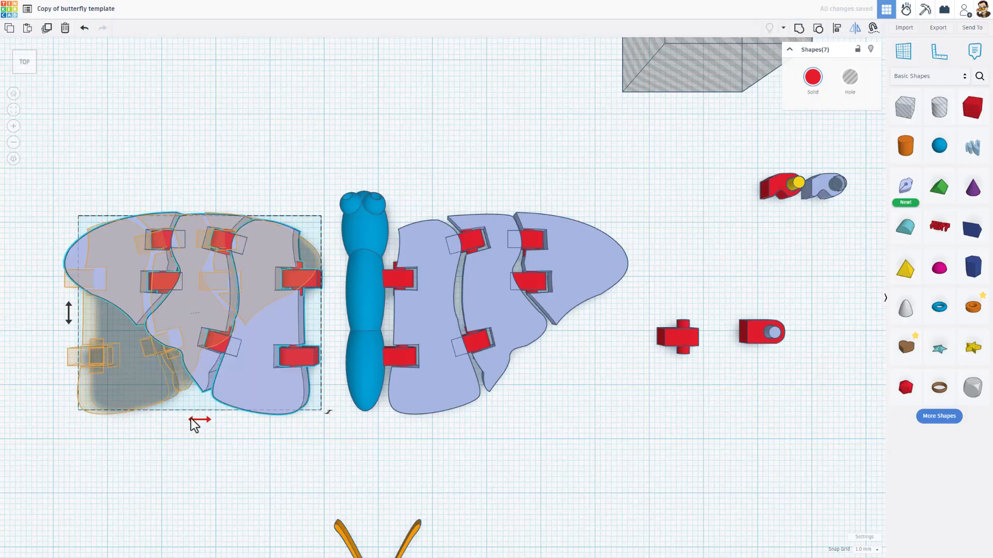
# - Move the mirrored wing 8 mm toward the body
pyautogui.press('Right')
pyautogui.press('Right')
pyautogui.press('Right')
pyautogui.press('Right')
pyautogui.press('Right')
pyautogui.press('Right')
pyautogui.press('Right')
pyautogui.press('Right')
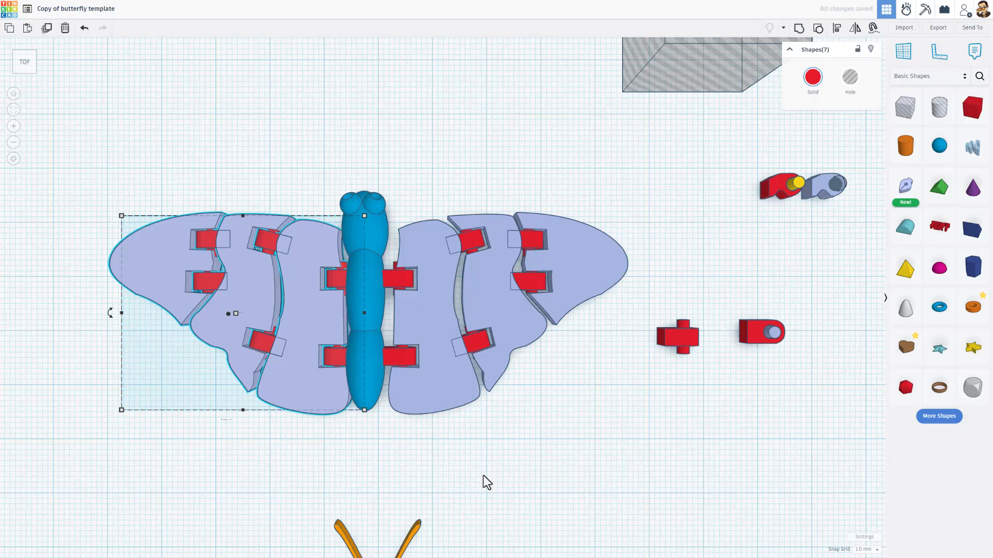
# - Set the snap grid to 0.1 mm and move the mirrored wing about 1.7 mm outward from the body
pyautogui.click(859, 551)
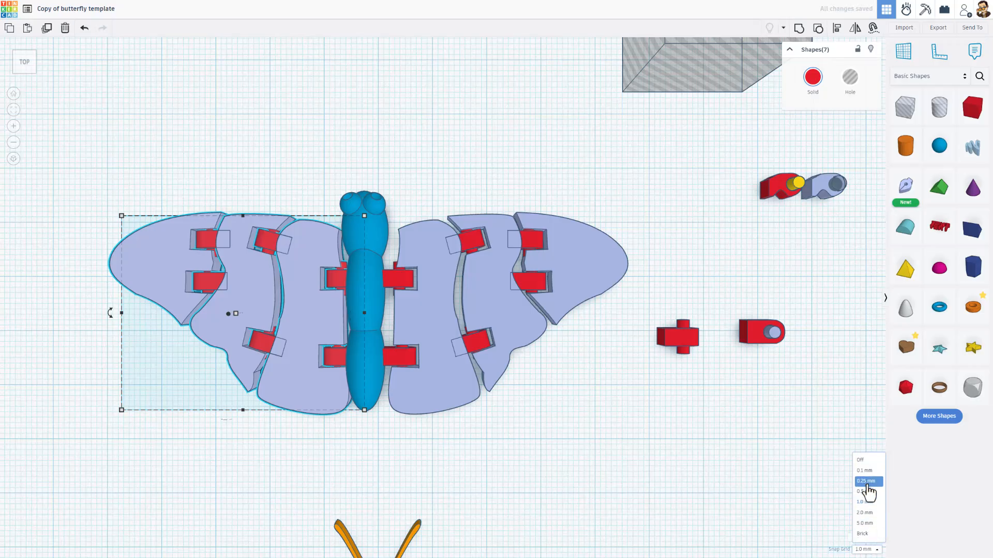
pyautogui.click(867, 480)
pyautogui.press('Left')
pyautogui.press('Left')
pyautogui.press('Left')
pyautogui.press('Left')
pyautogui.press('Left')
pyautogui.press('Left')
pyautogui.press('Left')
pyautogui.press('Left')
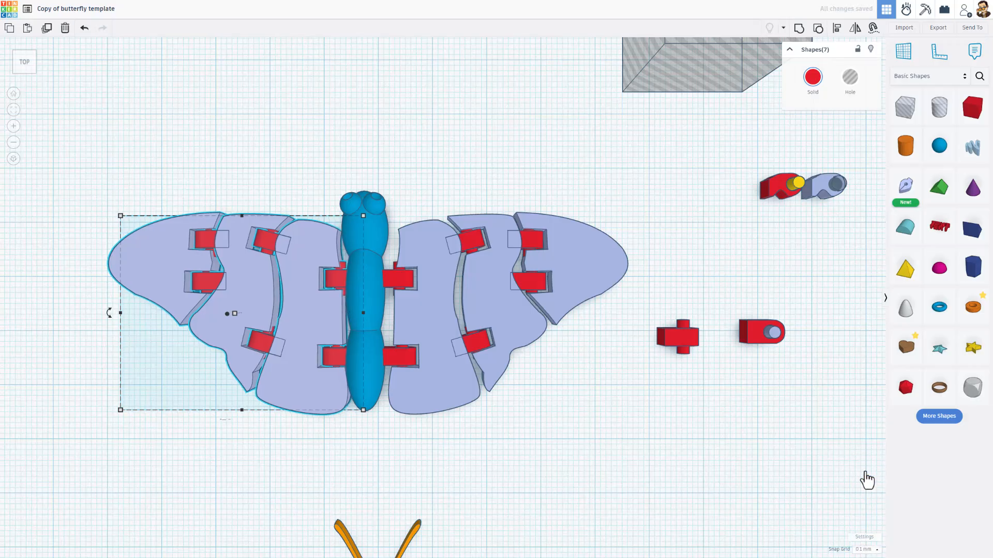
pyautogui.press('Left')
pyautogui.press('Left')
pyautogui.press('Left')
pyautogui.press('Left')
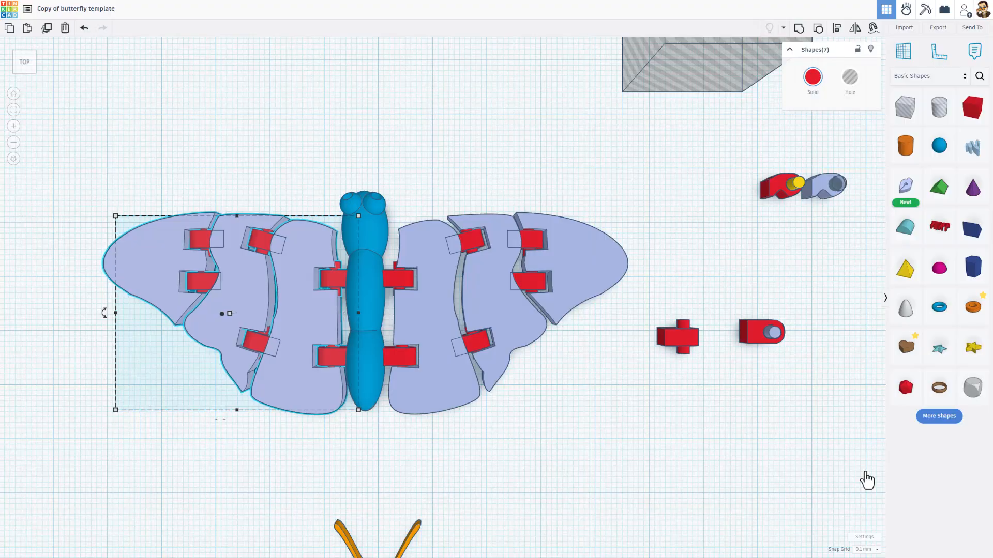
pyautogui.press('Left')
pyautogui.press('Left')
pyautogui.press('Left')
pyautogui.press('Left')
pyautogui.press('Left')
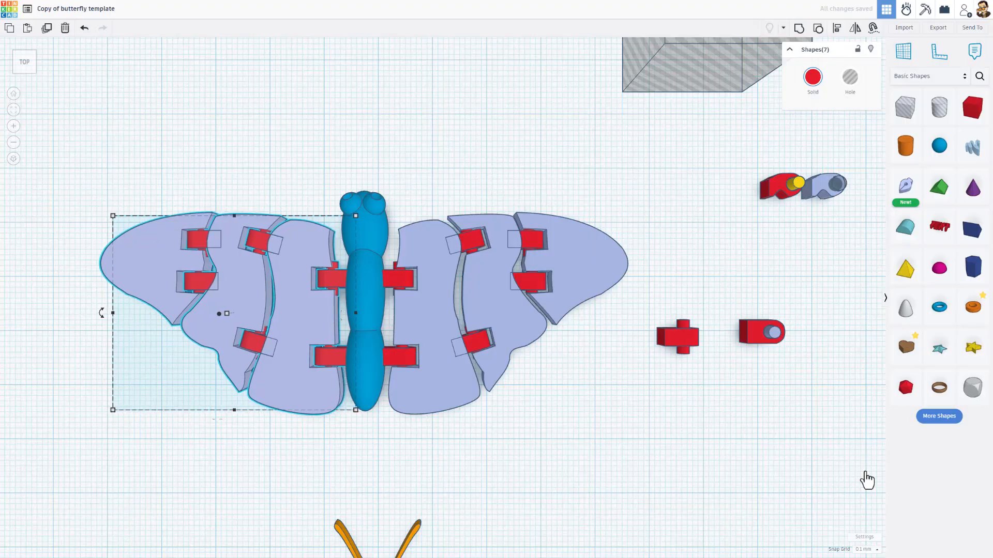
pyautogui.moveTo(487, 507); pyautogui.dragTo(324, 514, button='right')
pyautogui.press('Right')
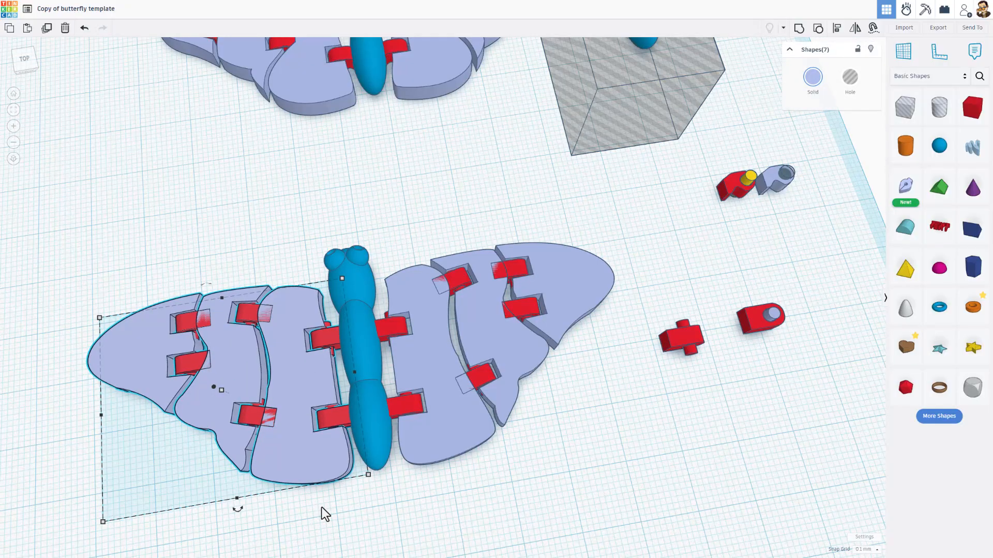
pyautogui.press('Left')
pyautogui.click(325, 515)
# - Hide the body and group all the wing sections and hinges of both wings
pyautogui.moveTo(325, 515); pyautogui.dragTo(403, 317, button='right')
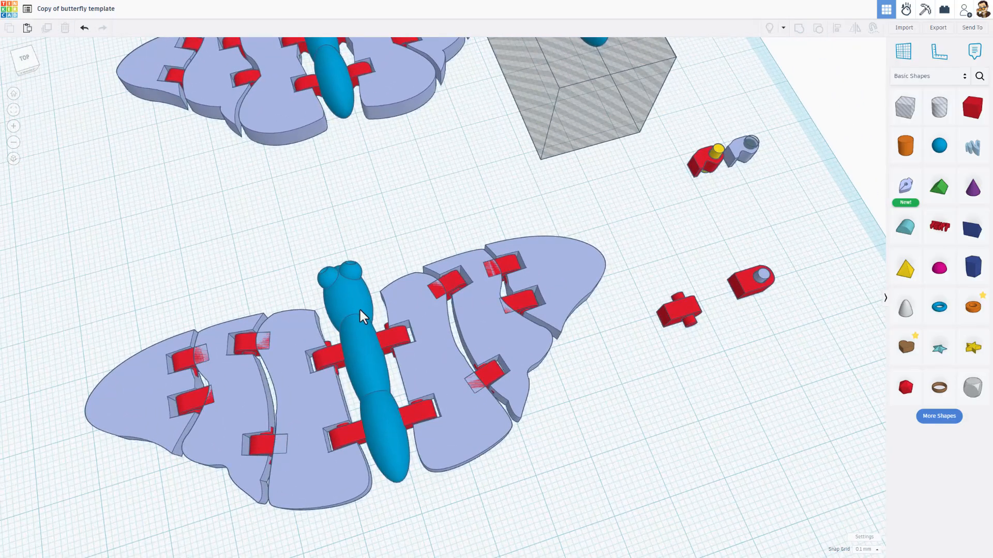
pyautogui.click(362, 316)
pyautogui.click(869, 49)
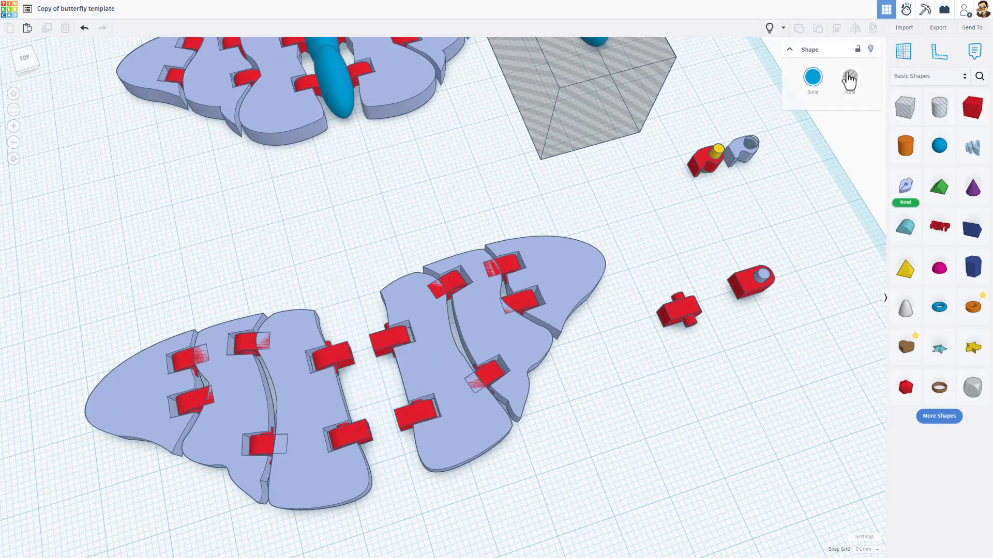
pyautogui.moveTo(413, 242); pyautogui.dragTo(248, 245, button='right')
pyautogui.moveTo(145, 274); pyautogui.dragTo(527, 466)
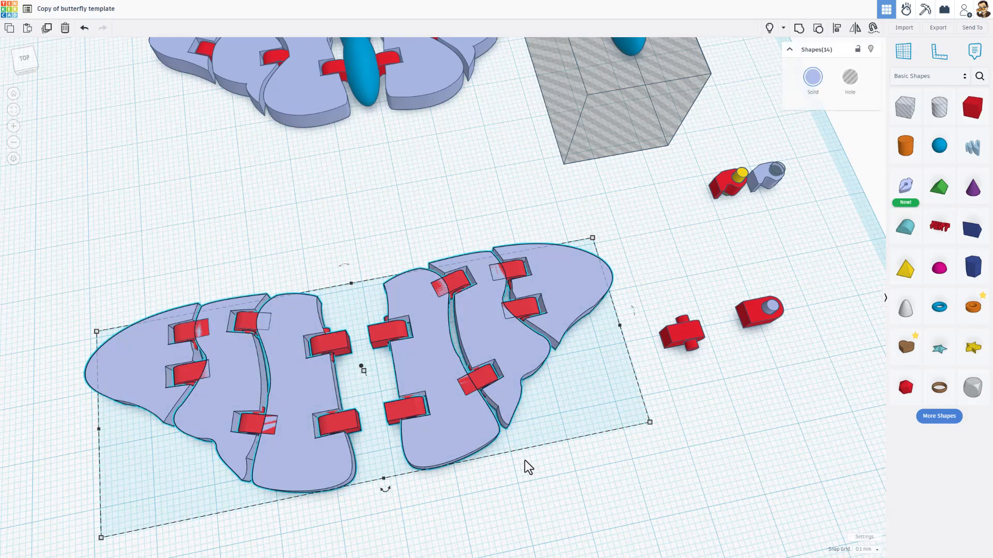
pyautogui.hotkey('ctrl', 'g')
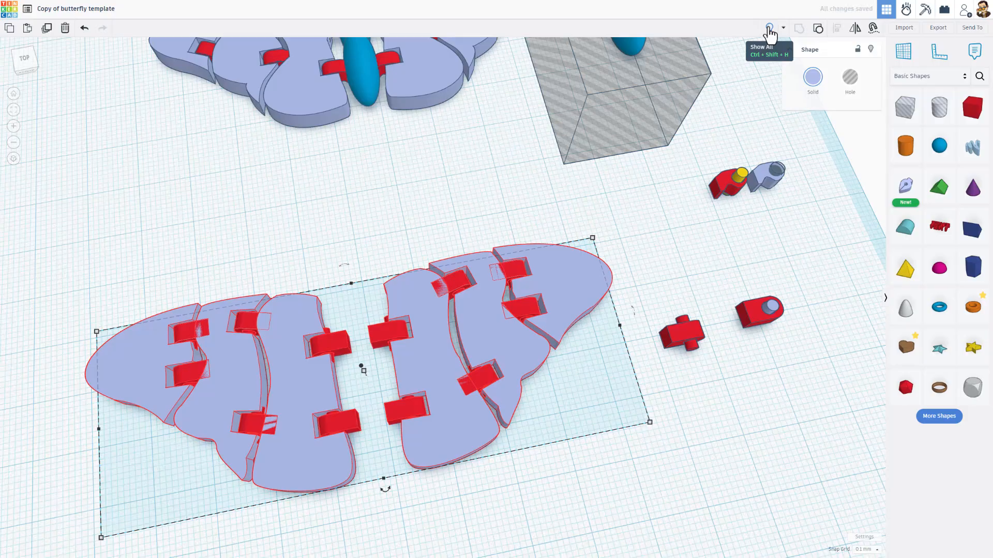
# - Show the hidden body and align it with the grouped wings on their centre across the wingspan
pyautogui.click(770, 30)
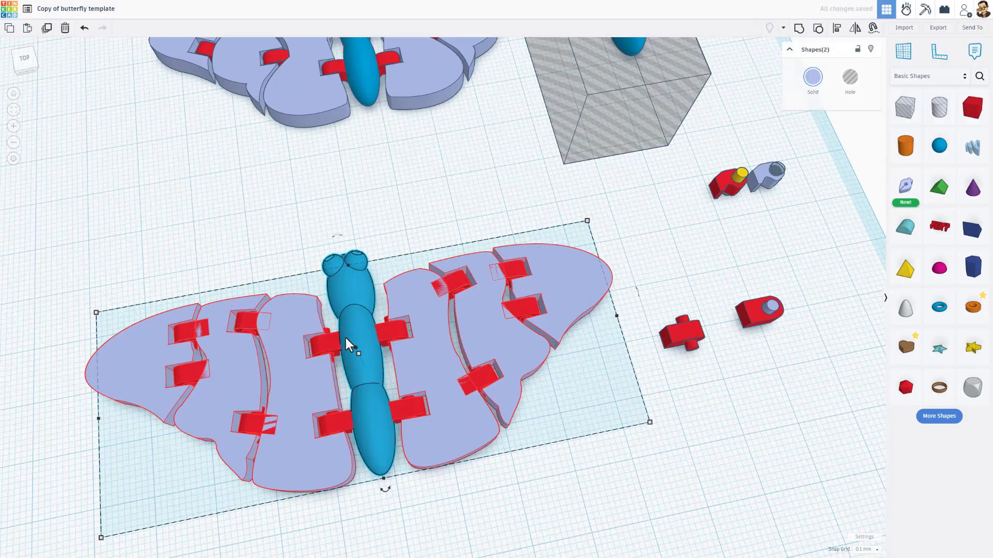
pyautogui.moveTo(468, 433); pyautogui.dragTo(323, 352, button='right')
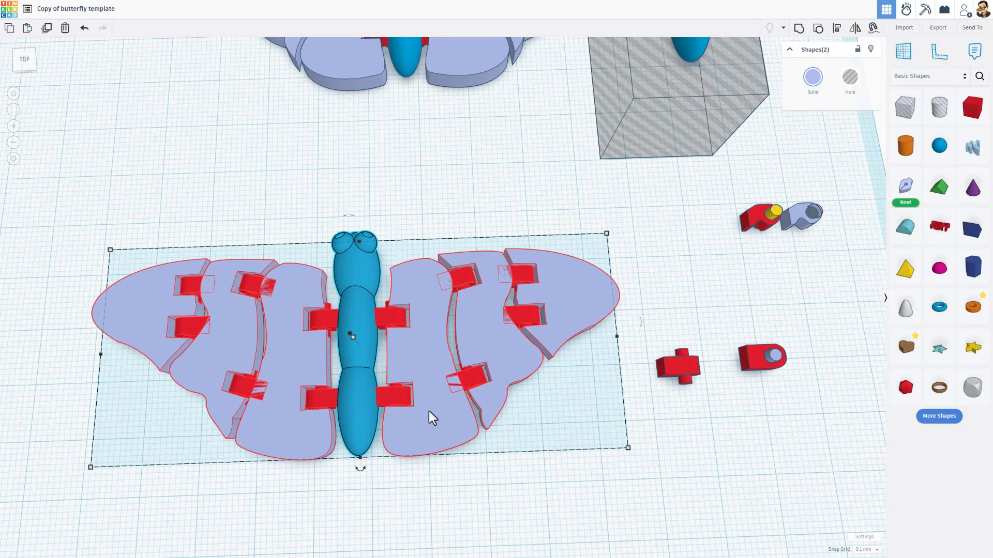
pyautogui.moveTo(429, 411); pyautogui.dragTo(445, 427, button='right')
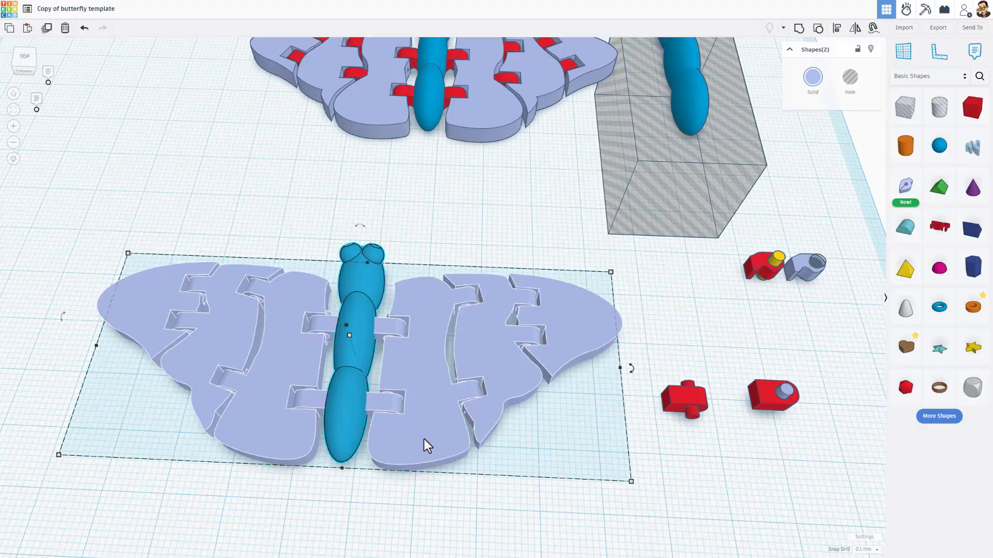
pyautogui.moveTo(295, 228); pyautogui.dragTo(426, 318)
pyautogui.press('l')
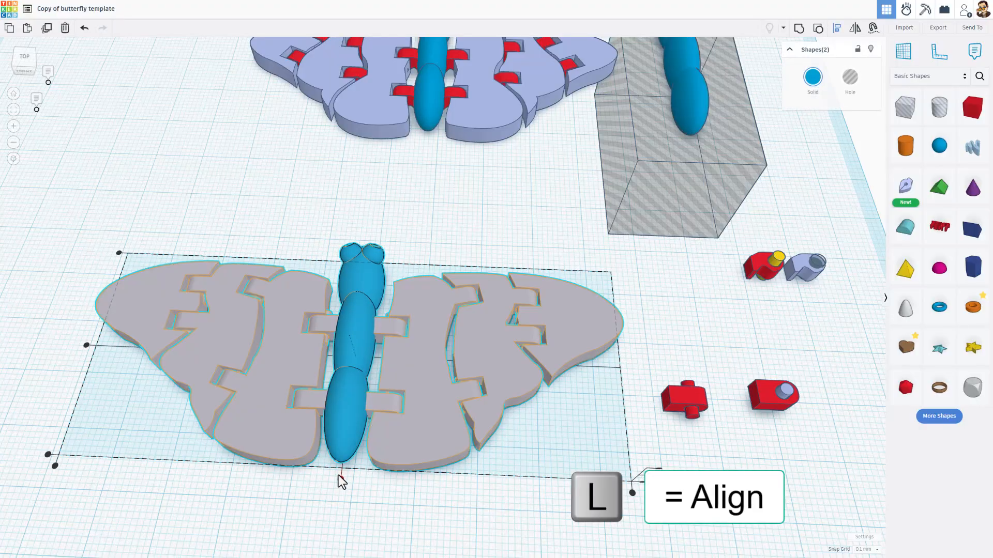
pyautogui.click(347, 498)
pyautogui.moveTo(348, 498); pyautogui.dragTo(300, 356, button='right')
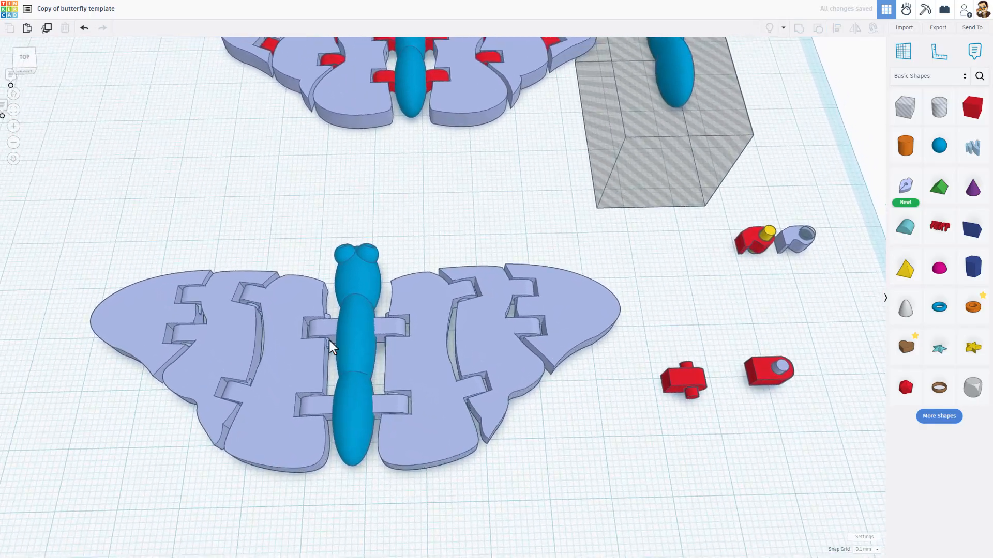
# - Ungroup the combined wings back into their separate sections and hinges
pyautogui.click(300, 356)
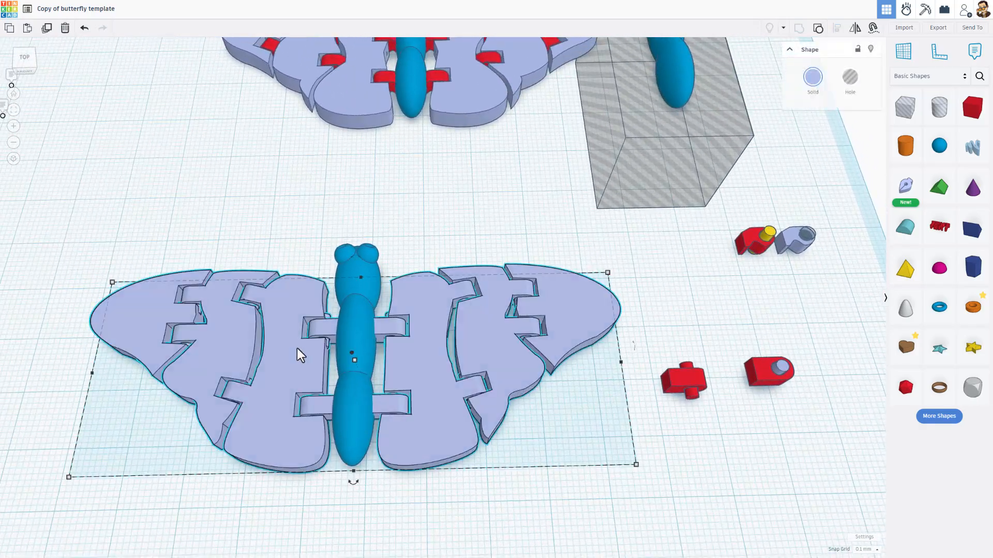
pyautogui.click(818, 29)
pyautogui.click(507, 221)
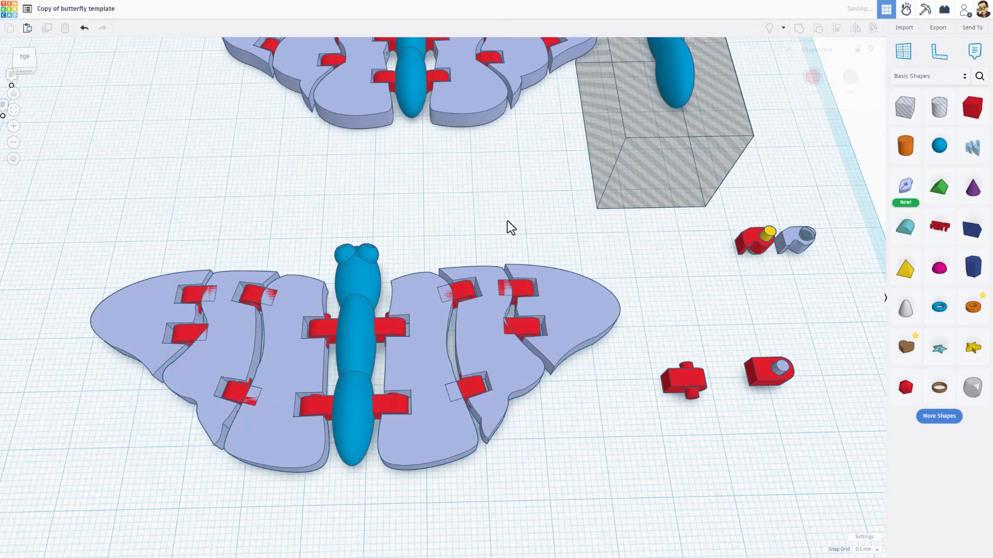
# - Select the lower butterfly's body, wing sections and hinges, and export only these shapes as an STL for 3D printing
pyautogui.moveTo(483, 235); pyautogui.dragTo(485, 231, button='right')
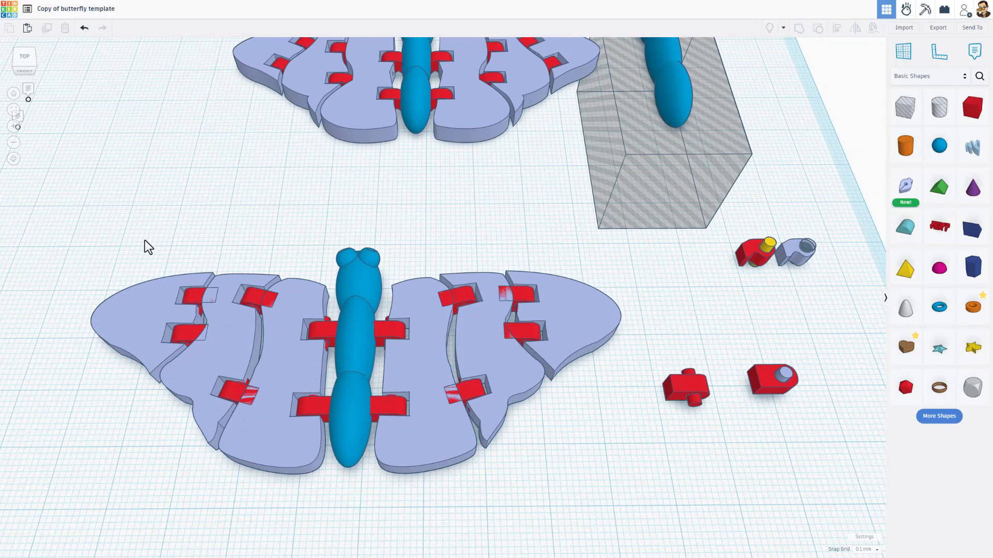
pyautogui.moveTo(144, 241); pyautogui.dragTo(562, 497)
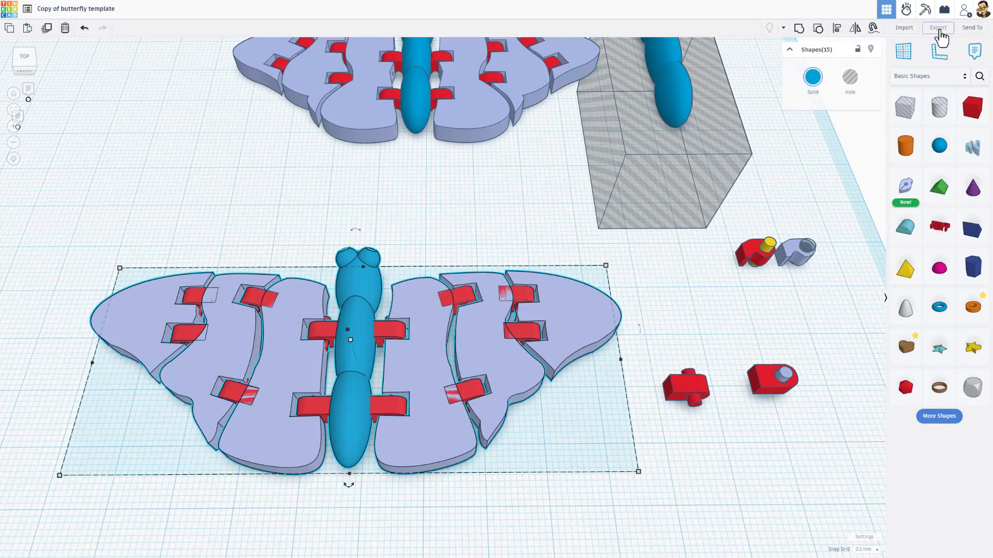
pyautogui.click(939, 32)
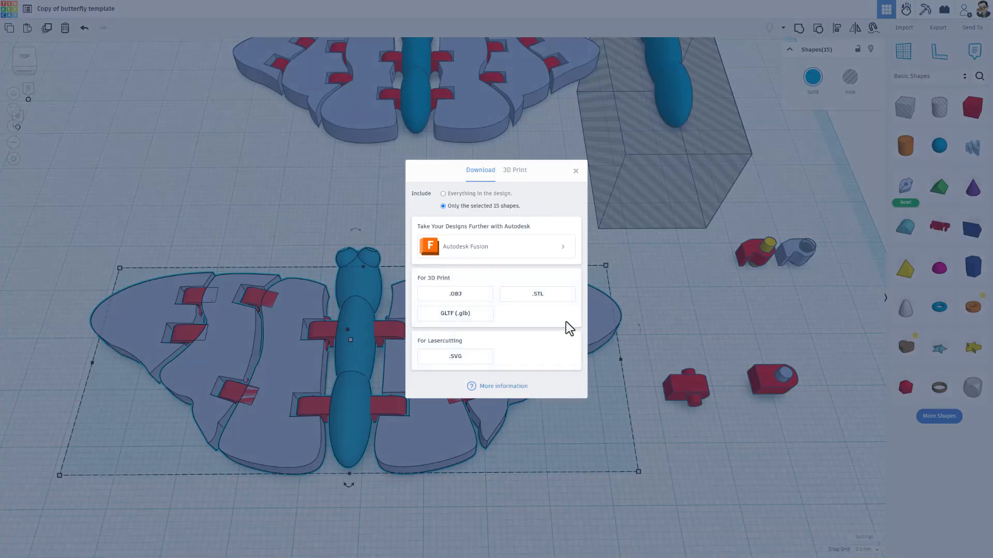
pyautogui.click(537, 295)
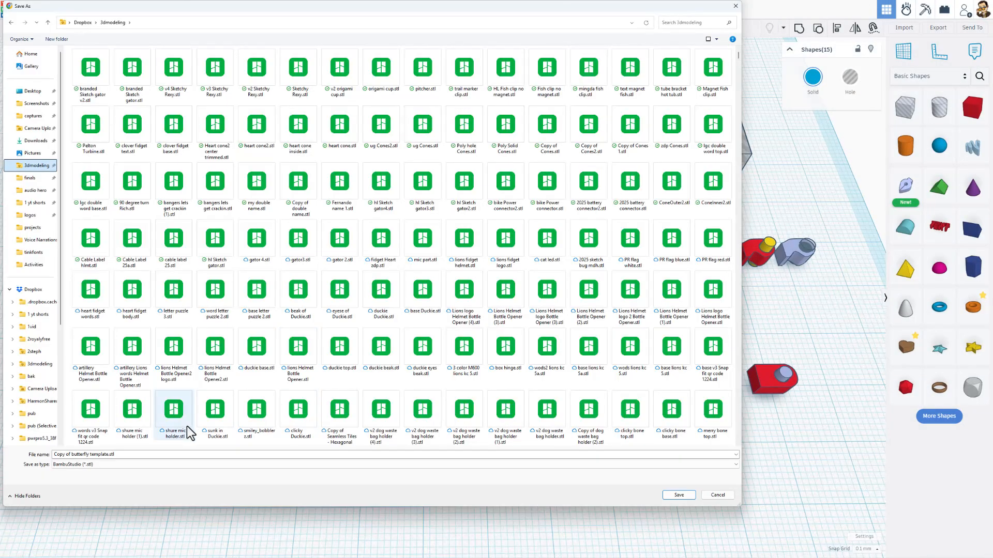
# - Name the export butterfly V1.stl and save it in the 3dmodeling folder
pyautogui.click(72, 455)
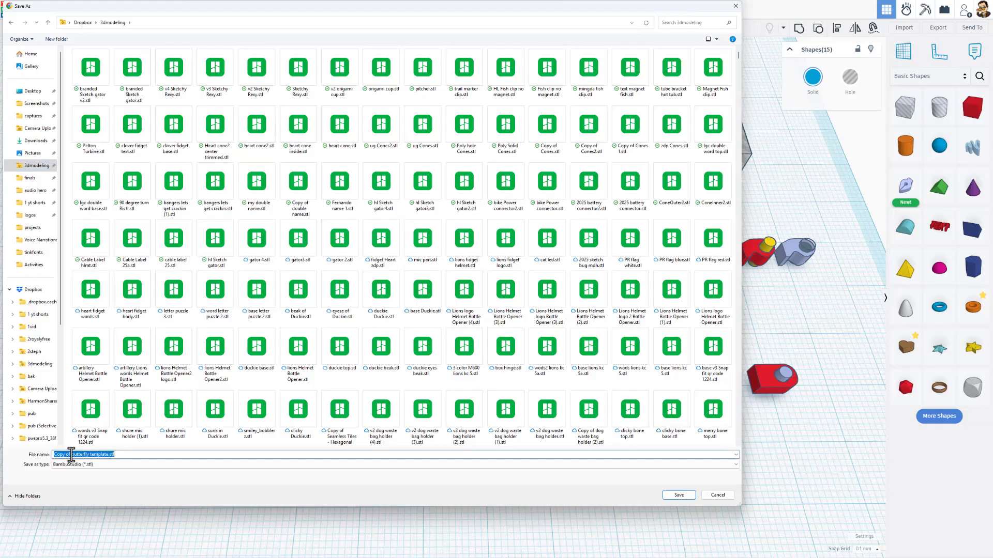
pyautogui.click(72, 455)
pyautogui.moveTo(72, 455); pyautogui.dragTo(55, 455)
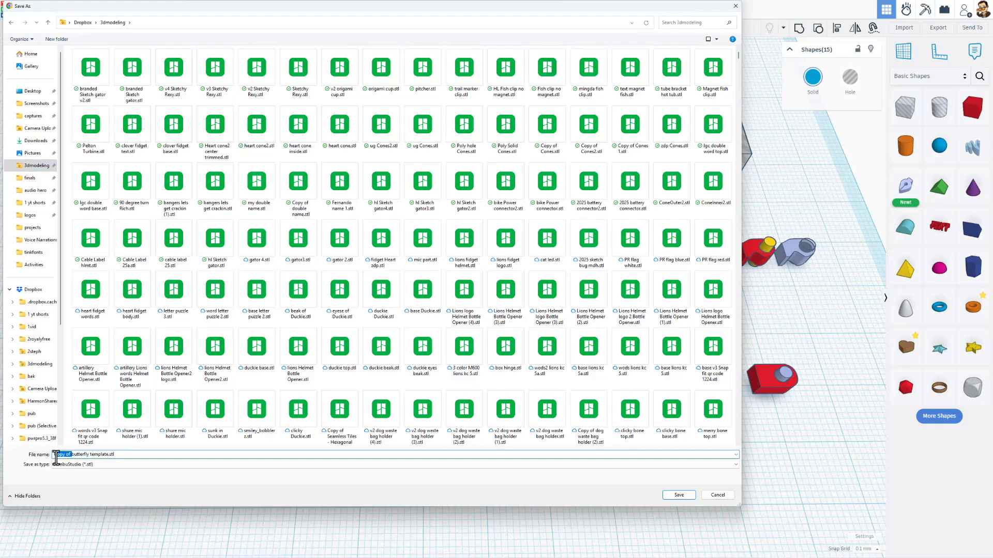
pyautogui.press('BackSpace')
pyautogui.write('t')
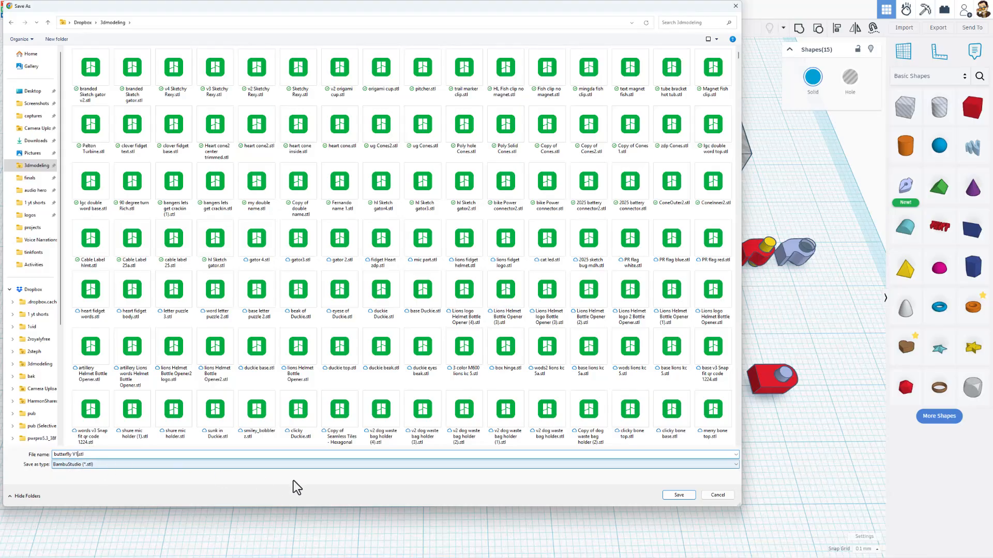
pyautogui.write('V1')
pyautogui.click(680, 494)
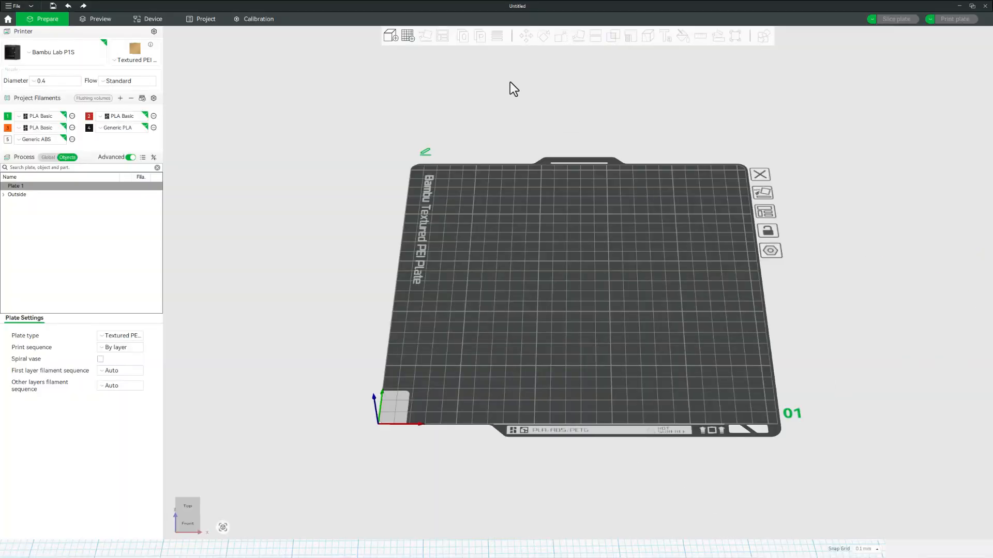
# - In Bambu Studio, import butterfly V1.stl from the 3dmodeling folder onto the plate and inspect its wings and hinge gaps
pyautogui.click(390, 36)
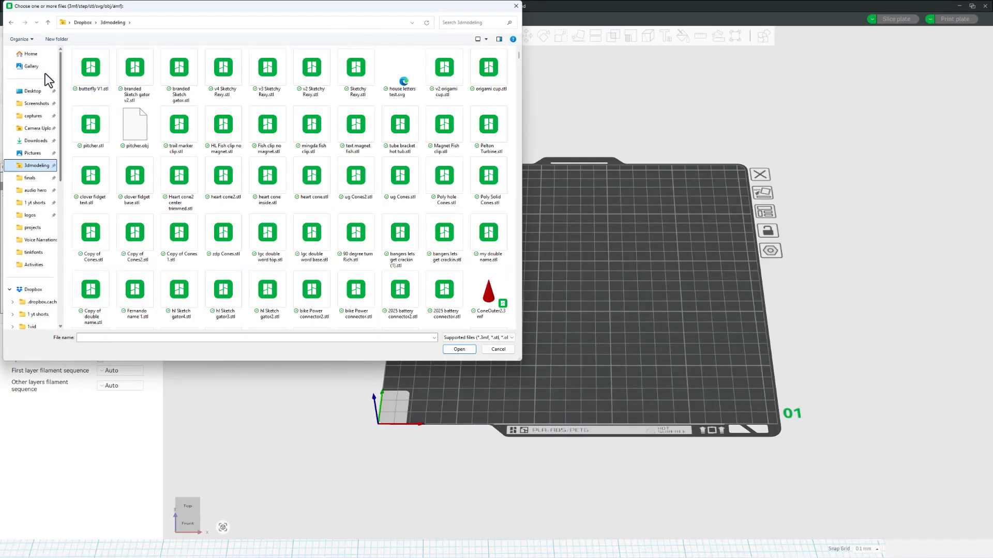
pyautogui.doubleClick(89, 76)
pyautogui.scroll(4, 590, 369)
pyautogui.moveTo(589, 369); pyautogui.dragTo(619, 394)
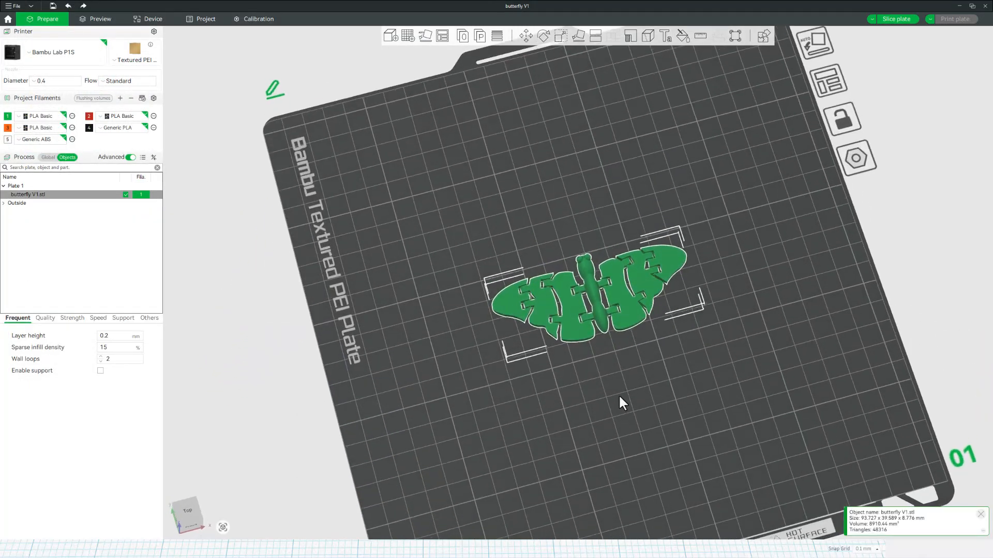
pyautogui.scroll(3, 620, 344)
pyautogui.scroll(2, 568, 306)
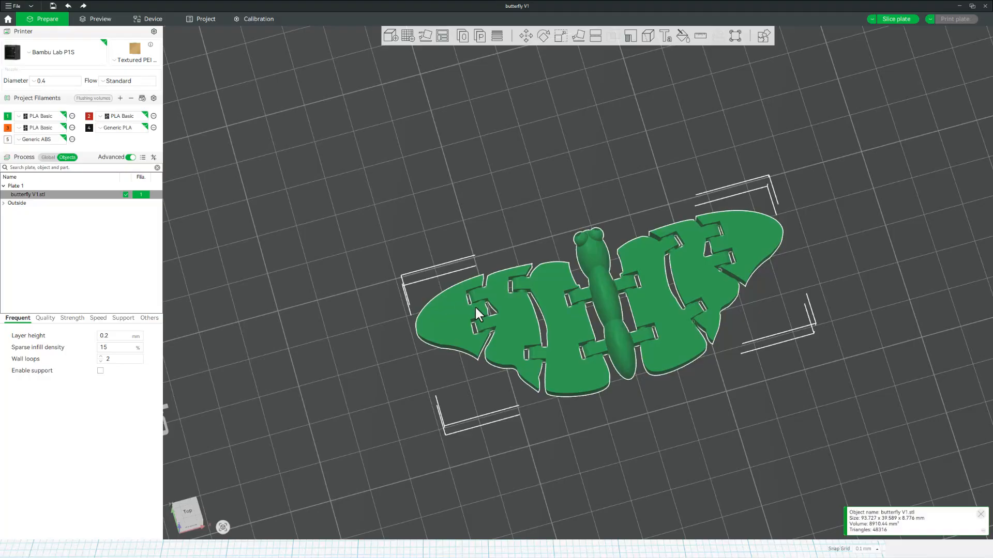
pyautogui.moveTo(639, 427)
pyautogui.mouseDown()
pyautogui.moveTo(621, 404)
pyautogui.moveTo(634, 413)
pyautogui.mouseUp()
# - Change the butterfly's filament to number 3, the orange PLA Basic
pyautogui.rightClick(570, 347)
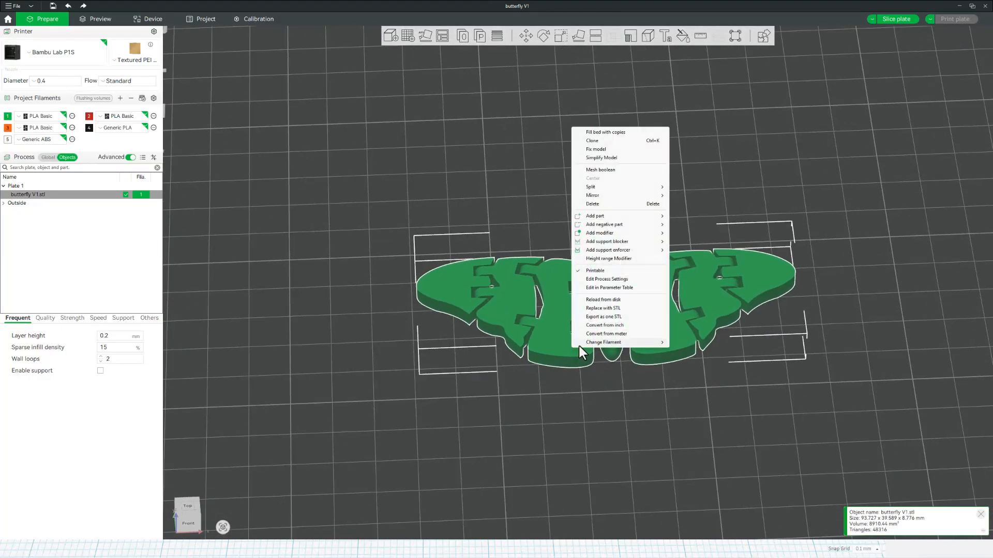
pyautogui.moveTo(598, 342)
pyautogui.click(675, 362)
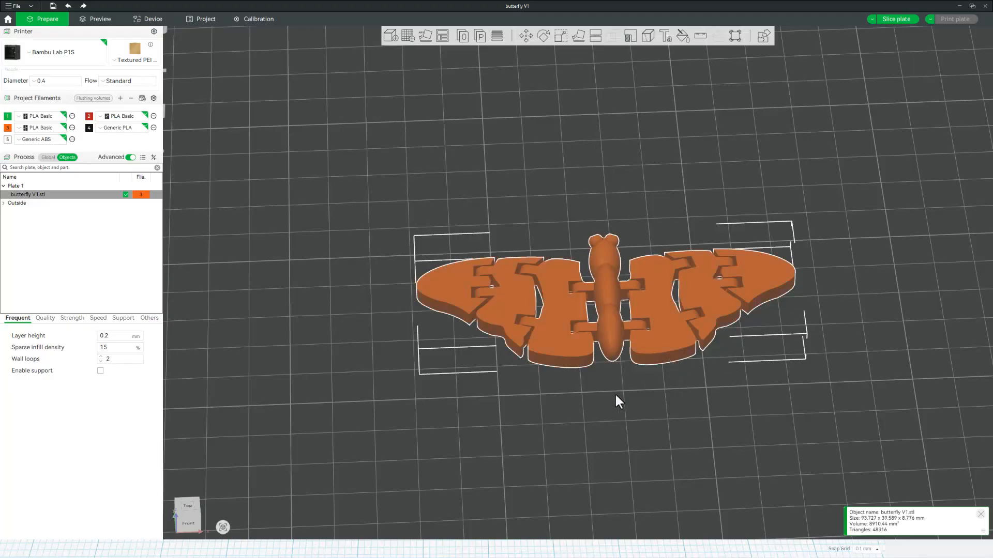
# - Deselect the butterfly, show the global process settings and slice the plate with the 0.20mm Standard profile
pyautogui.click(505, 406)
pyautogui.moveTo(505, 406); pyautogui.dragTo(537, 426)
pyautogui.click(48, 157)
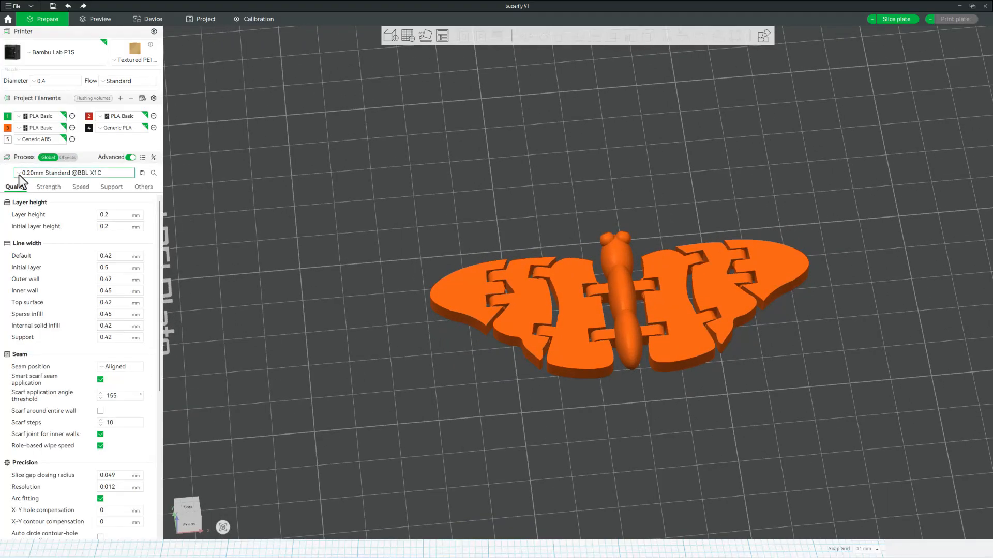
pyautogui.click(892, 20)
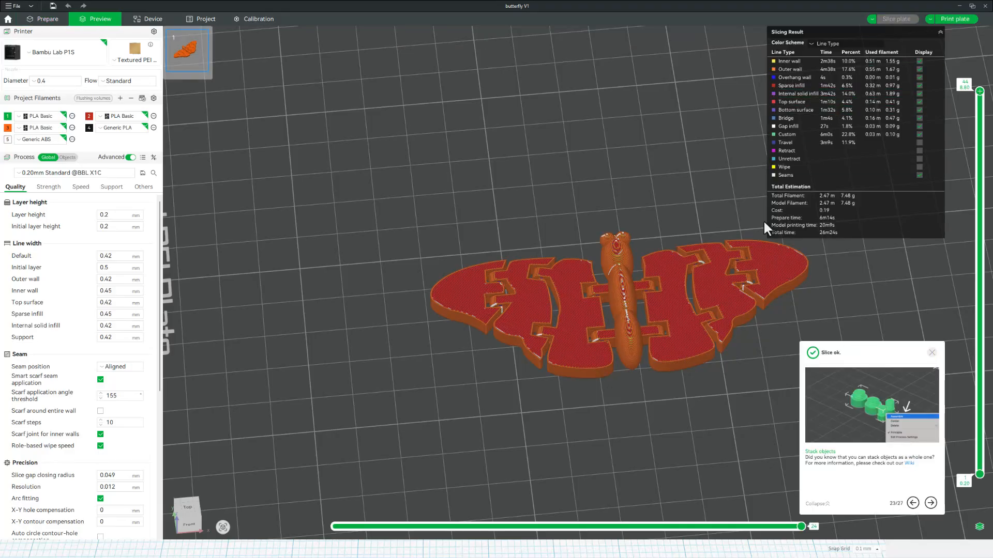
# - Send the butterfly V1 print job to the printer with orange PLA from slot A3, and start the live camera view
pyautogui.click(956, 20)
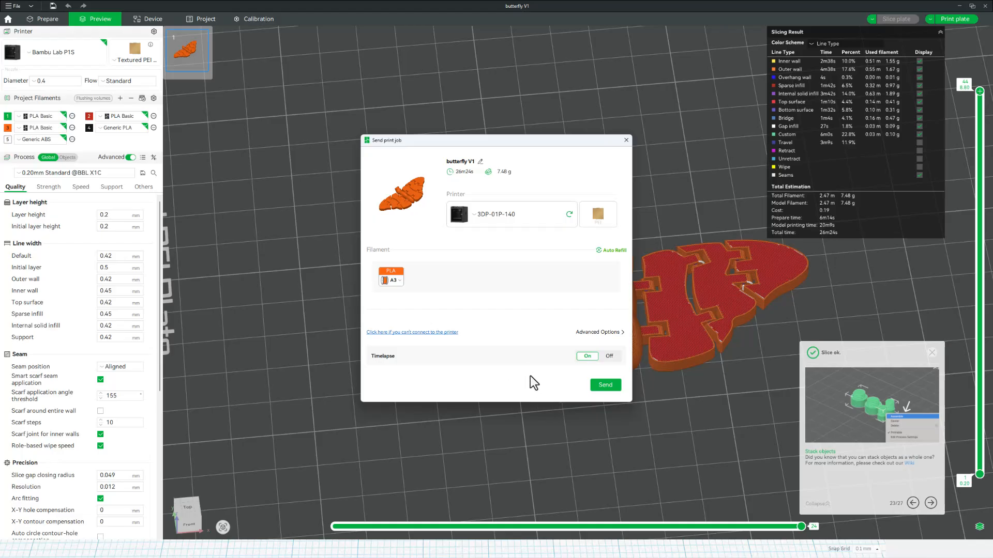
pyautogui.click(597, 385)
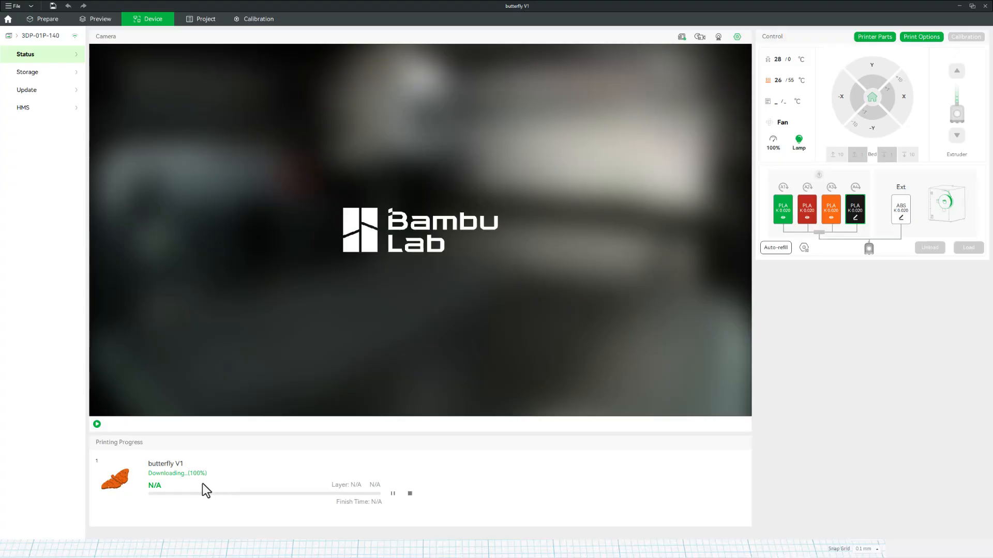
pyautogui.click(96, 427)
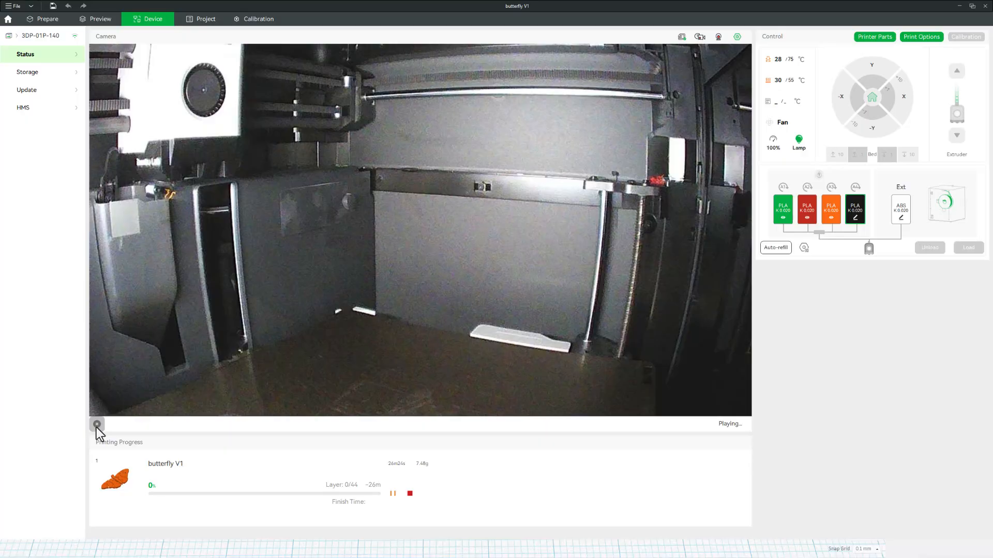